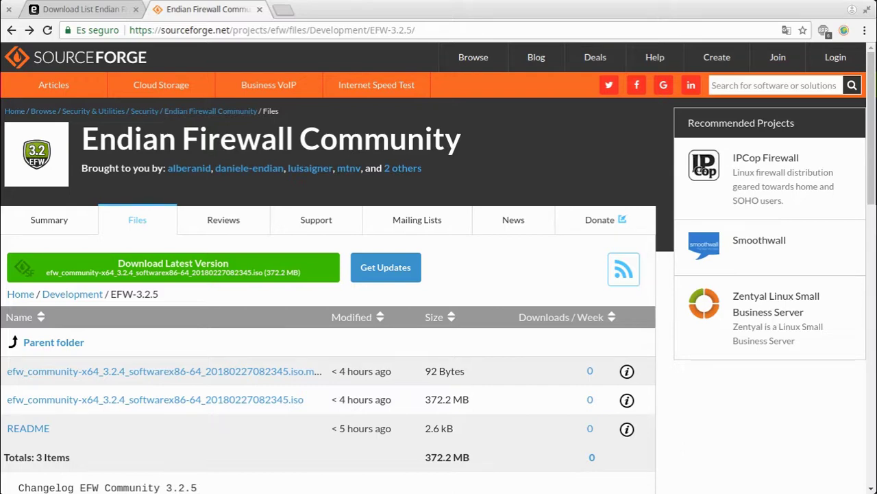
Check the Endian download list, highlighting EFW-3.2.5's 2018-02-27 release date
left_click(65, 9)
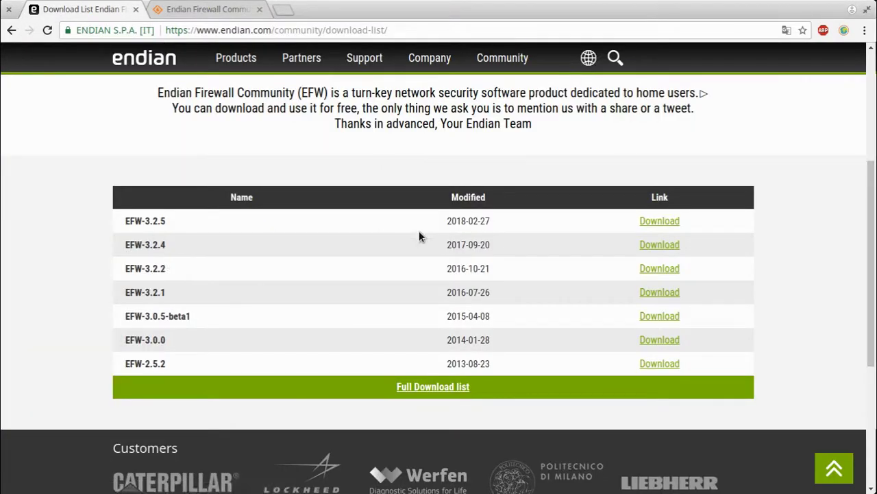
left_click_drag(451, 223, 506, 232)
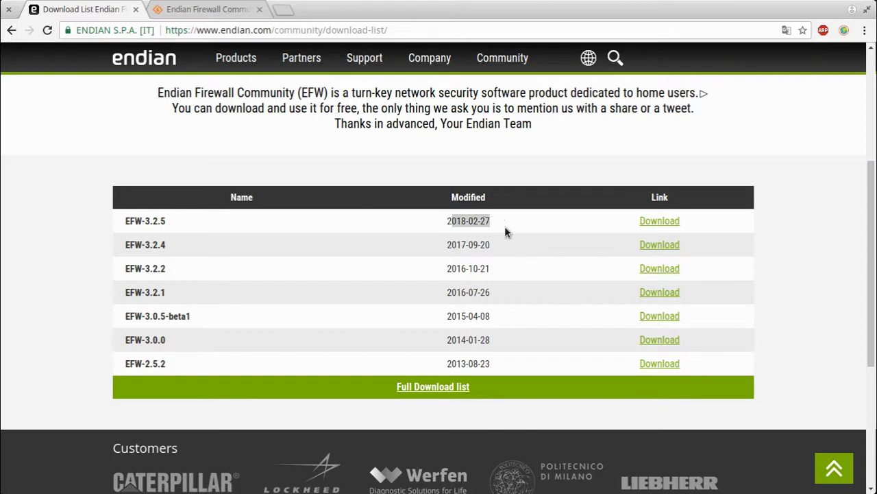
left_click(157, 223)
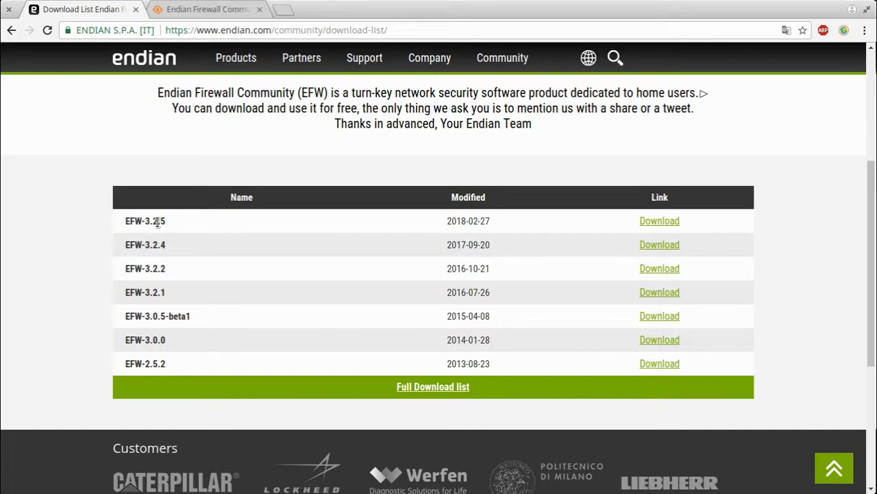
left_click(230, 10)
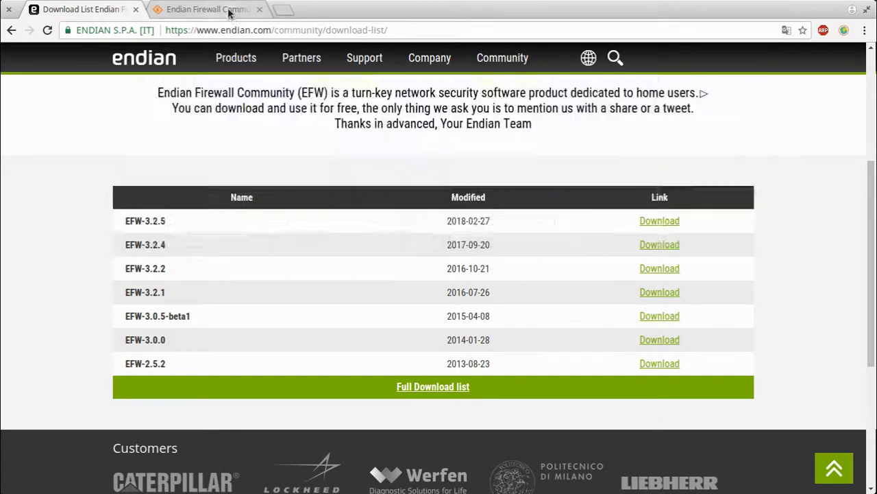
Read the EFW-3.2.5 changelog, highlighting the custom TLS ciphers entry and a run of bug fixes
scroll(523, 348, "down", 4)
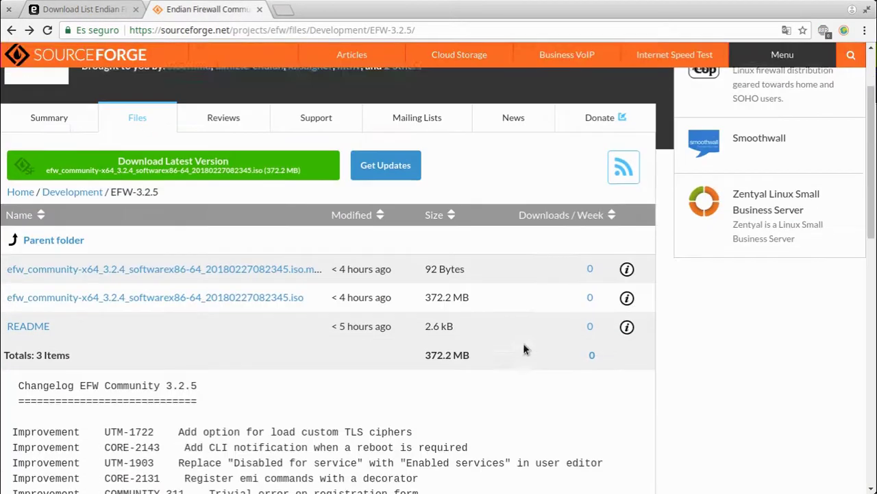
scroll(523, 349, "down", 2)
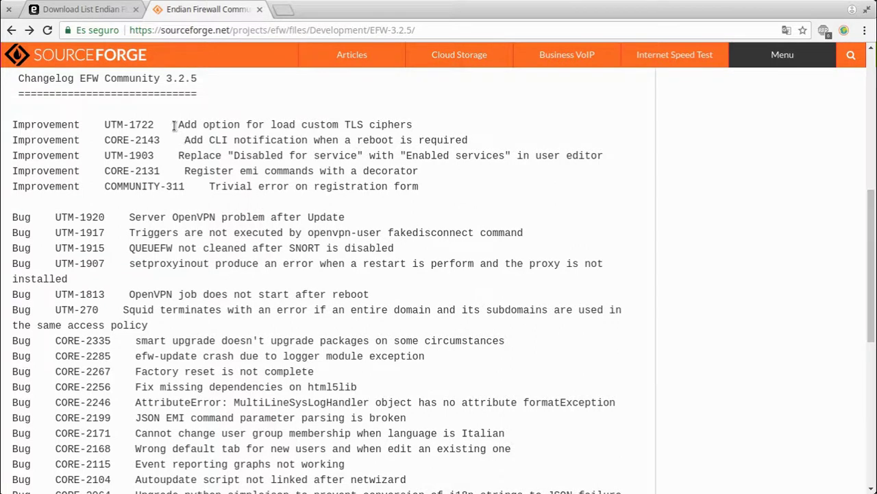
left_click_drag(172, 125, 442, 132)
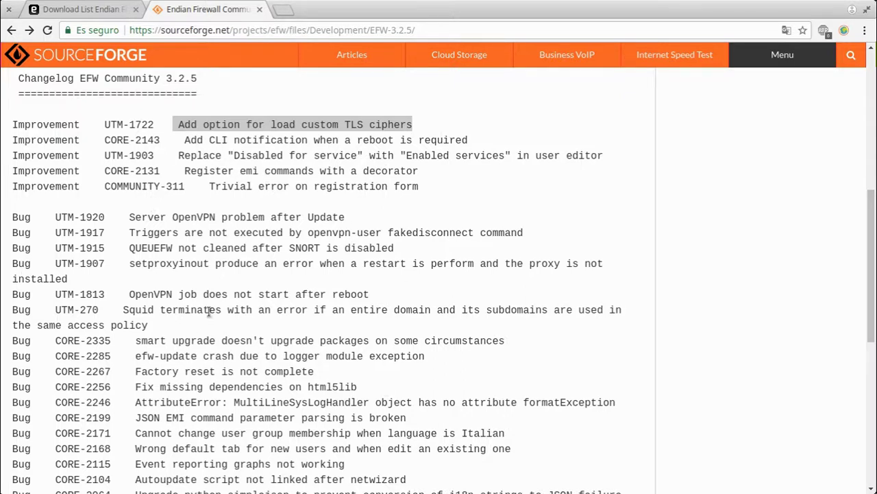
scroll(209, 310, "down", 3)
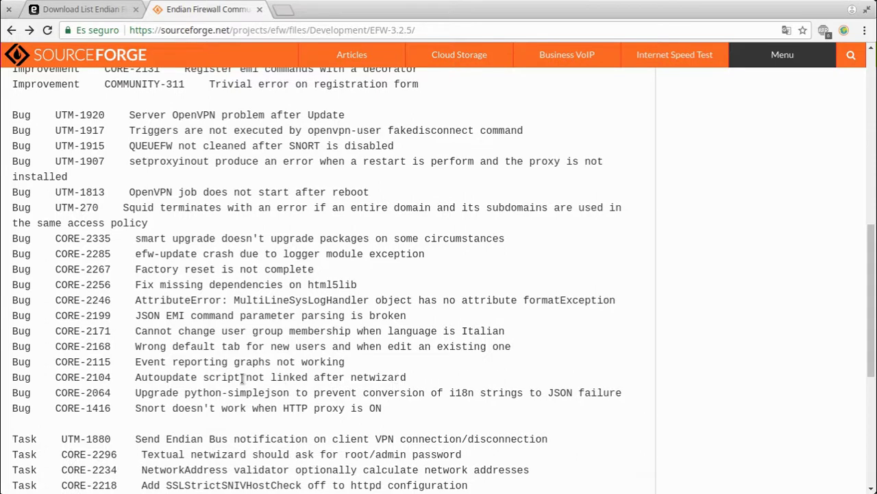
left_click_drag(122, 253, 384, 362)
left_click(473, 408)
Highlight the CORE-2285 logger crash fix and the Task lines, then return to the files list
triple_click(291, 255)
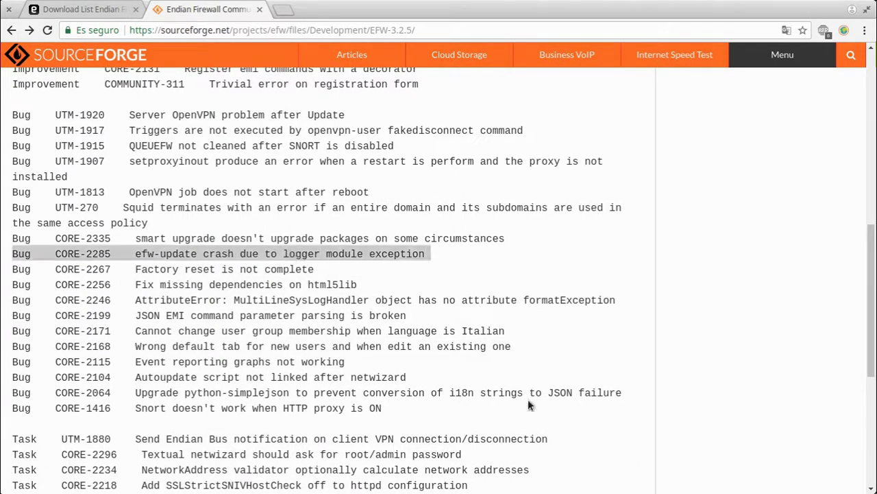
scroll(528, 404, "down", 3)
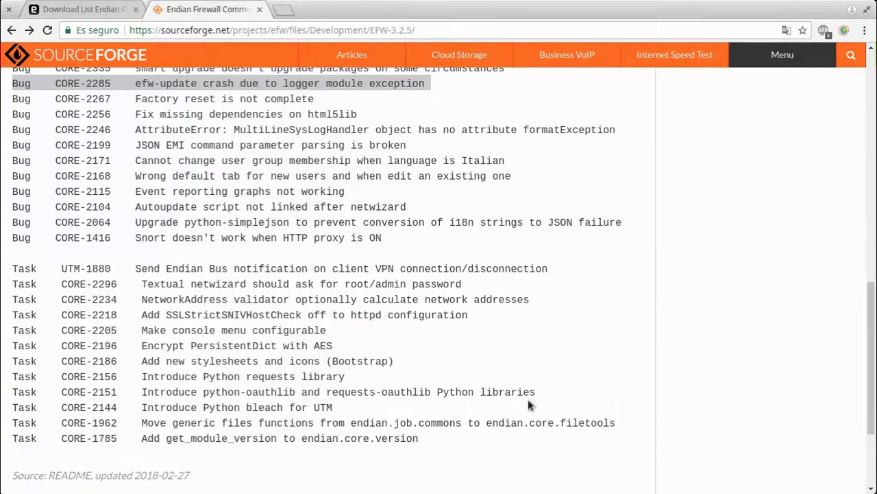
left_click_drag(140, 268, 453, 431)
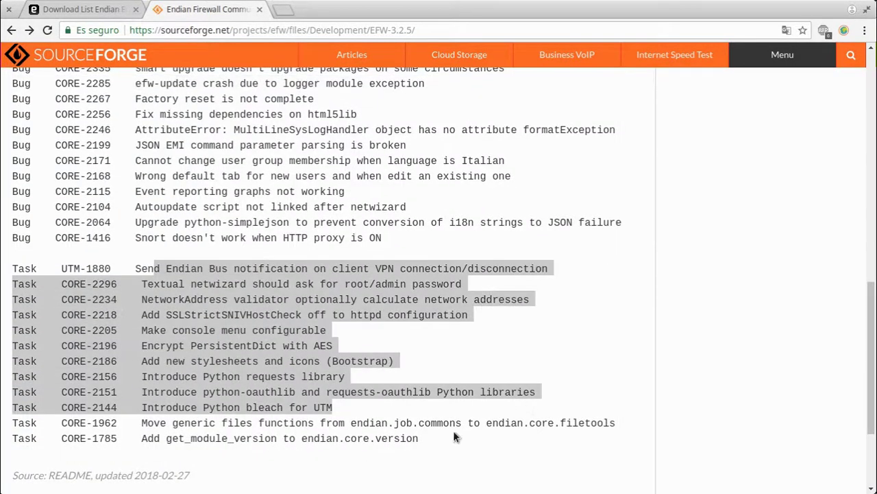
left_click(444, 395)
scroll(384, 260, "up", 3)
scroll(384, 259, "up", 5)
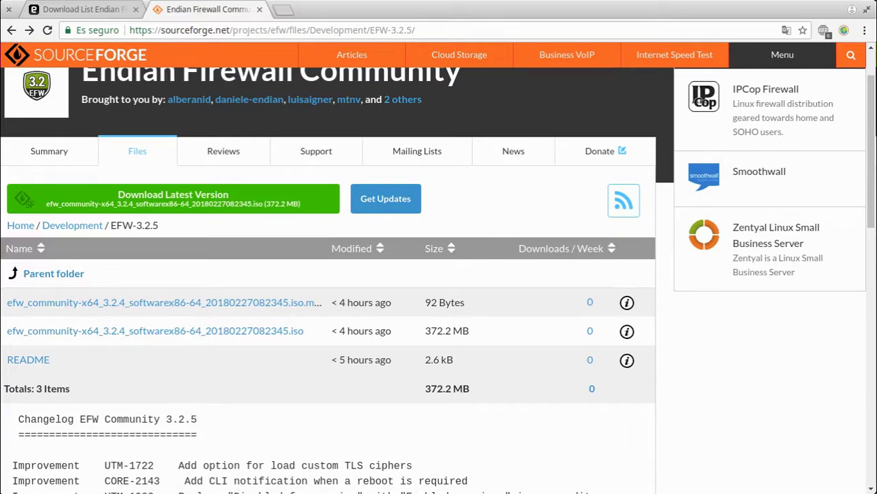
Open the Endian VM's storage settings in VirtualBox
key("super")
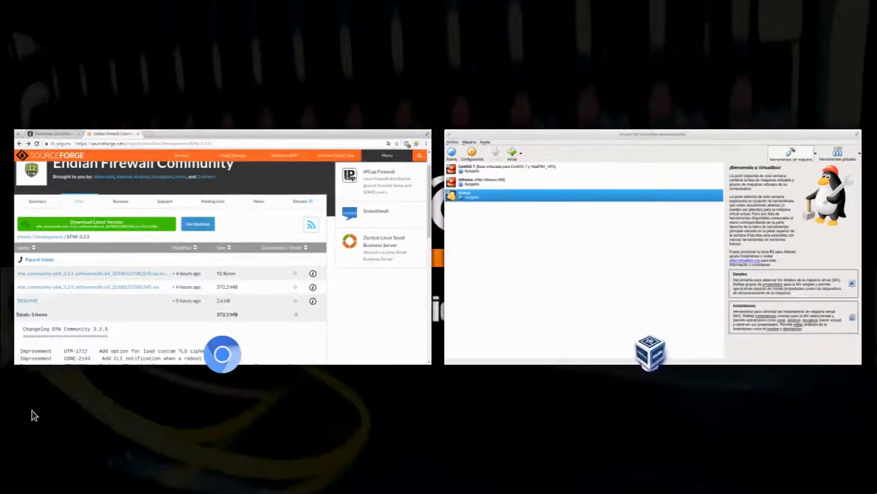
left_click(556, 301)
left_click(67, 48)
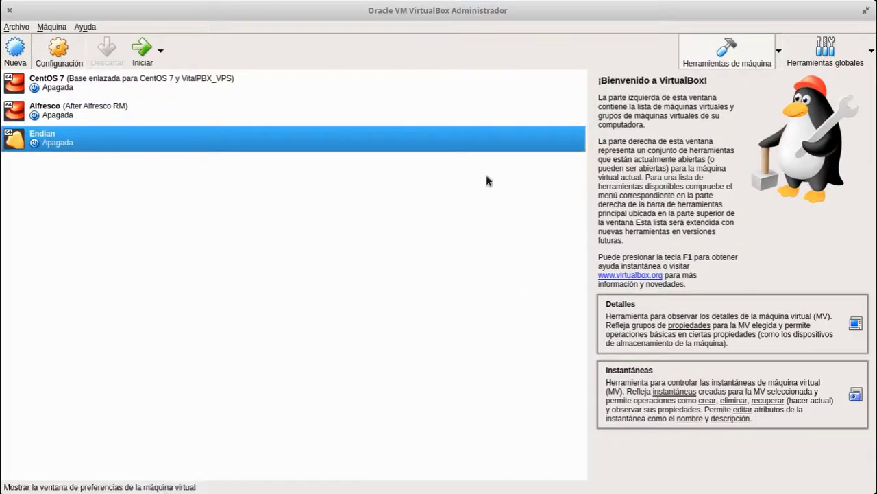
left_click(256, 173)
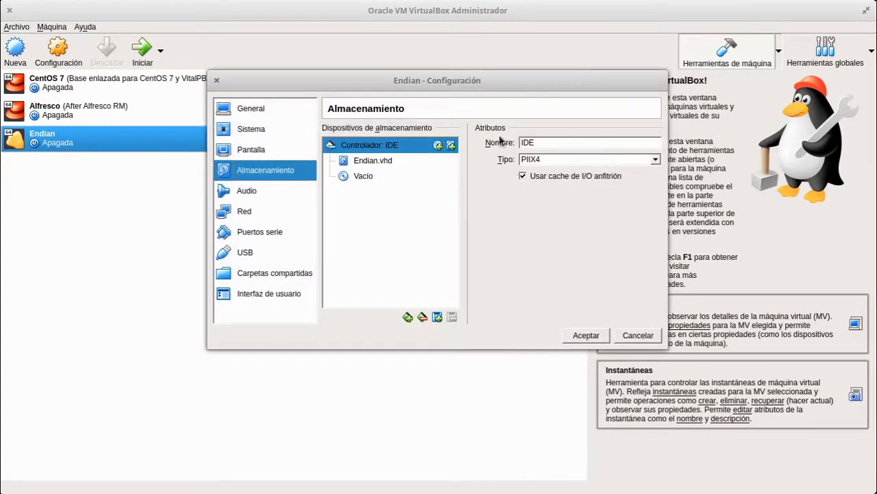
Mount the efw_community-x64_3.2.4 20180227 ISO in the empty optical drive, save, and start the VM
left_click(363, 180)
left_click(655, 143)
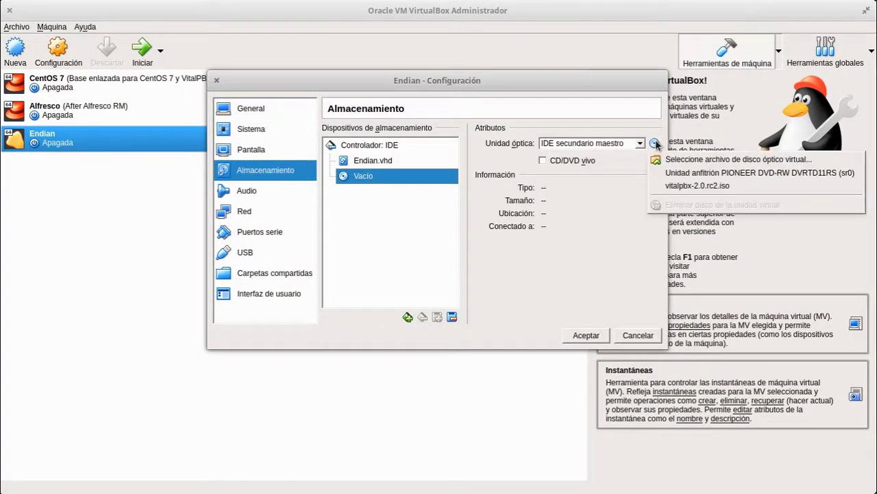
left_click(700, 160)
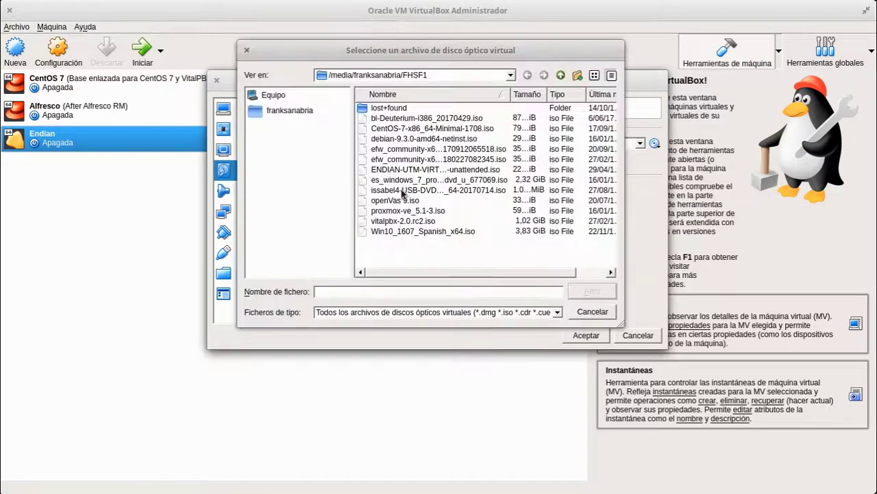
left_click(411, 162)
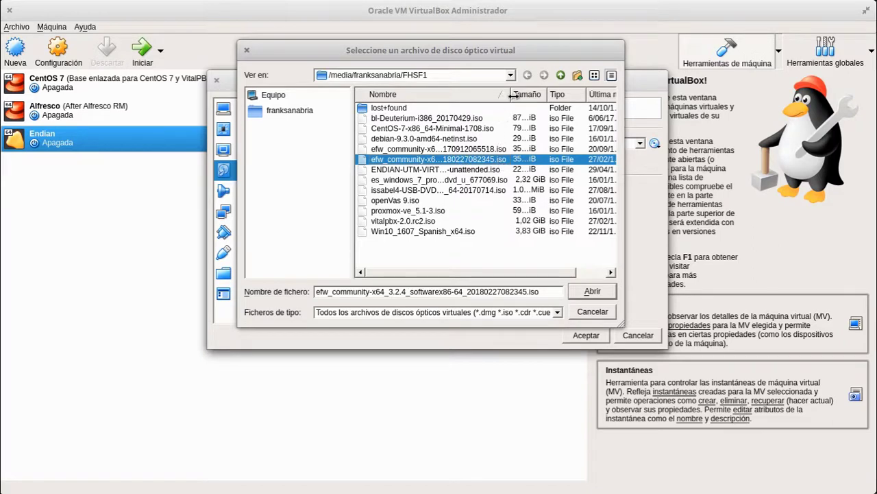
left_click_drag(511, 94, 560, 94)
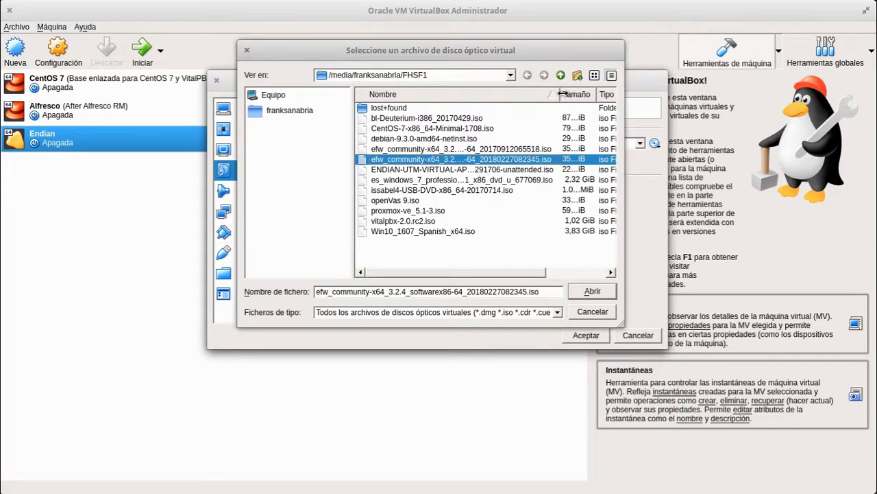
left_click(589, 291)
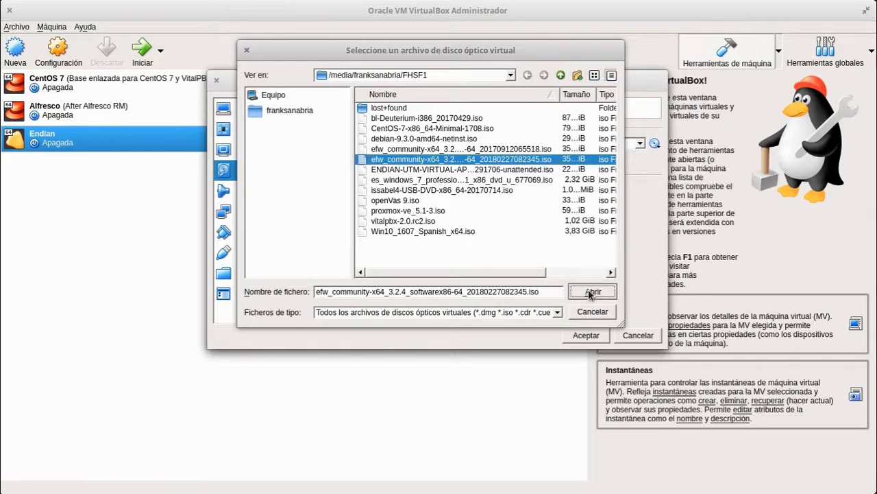
left_click(587, 336)
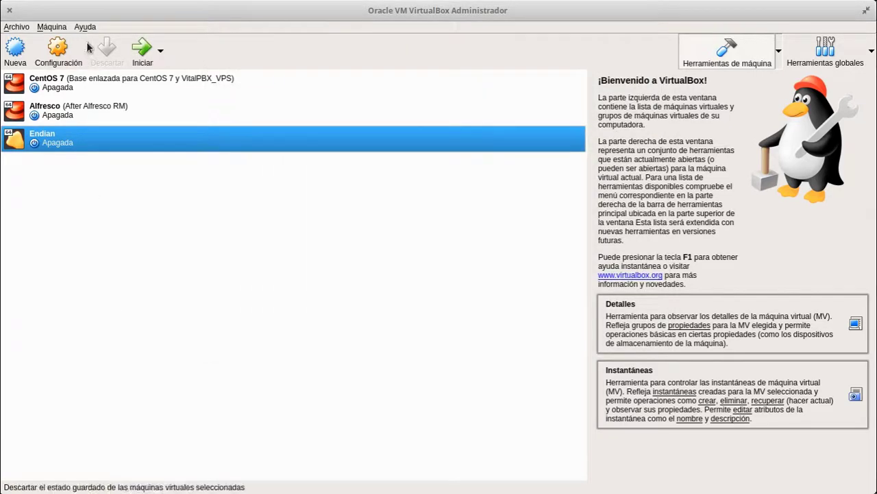
left_click(137, 48)
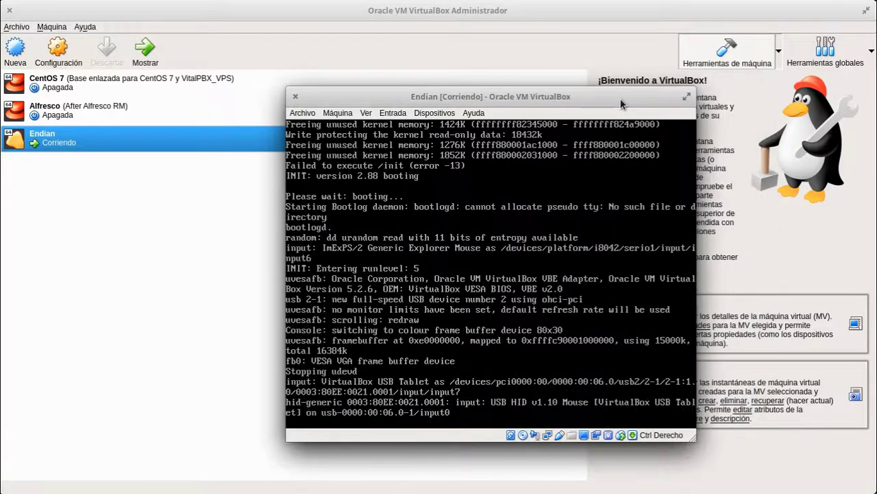
Maximize the VM, choose English, start the installer and confirm wiping /dev/sda
double_click(622, 103)
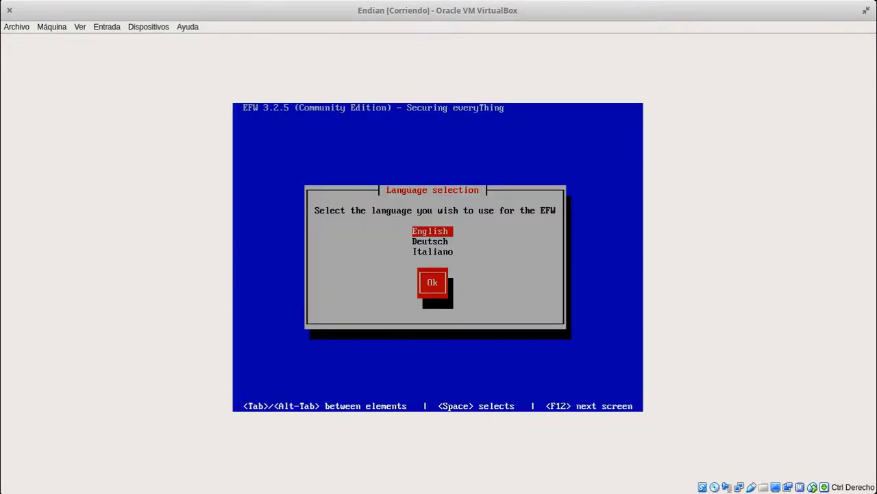
key("Return")
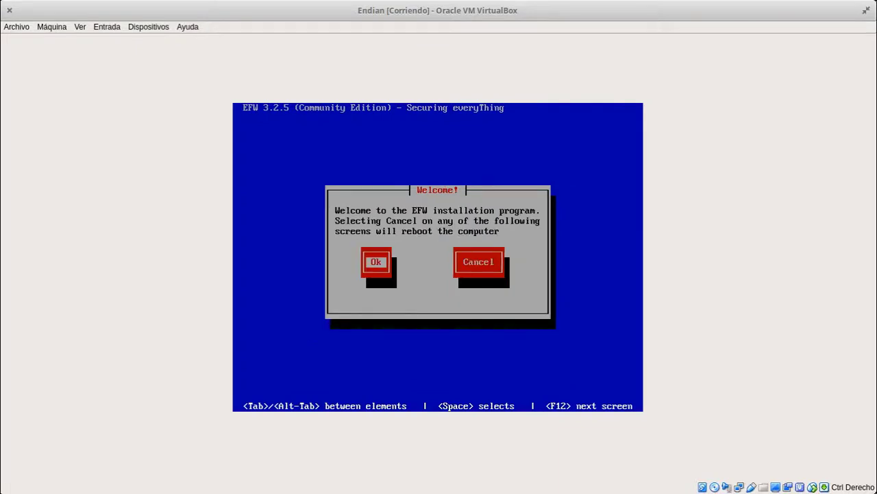
key("Return")
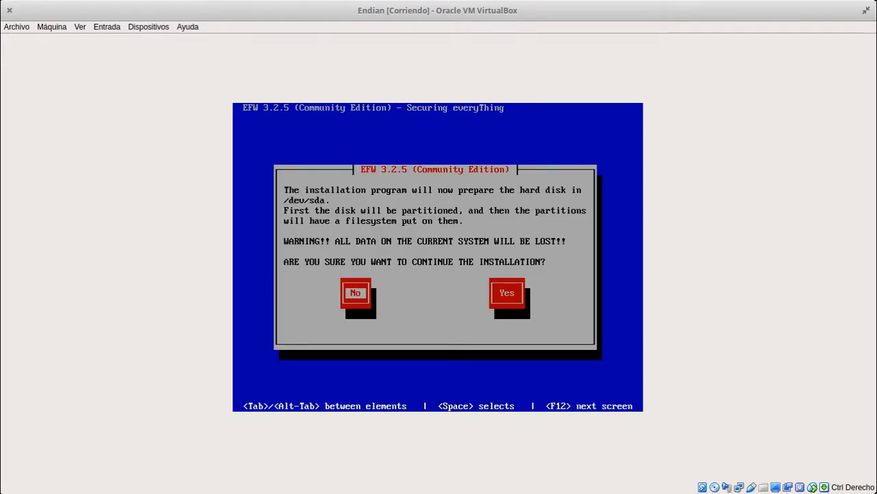
key("Tab")
key("Return")
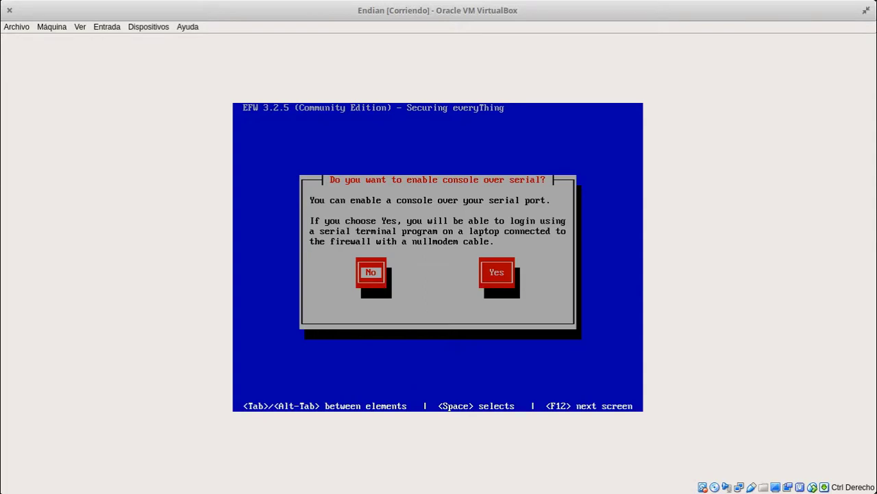
Decline the serial console, accept GREEN 192.168.8.114/255.255.255.0, and dismiss the completion message
key("Return")
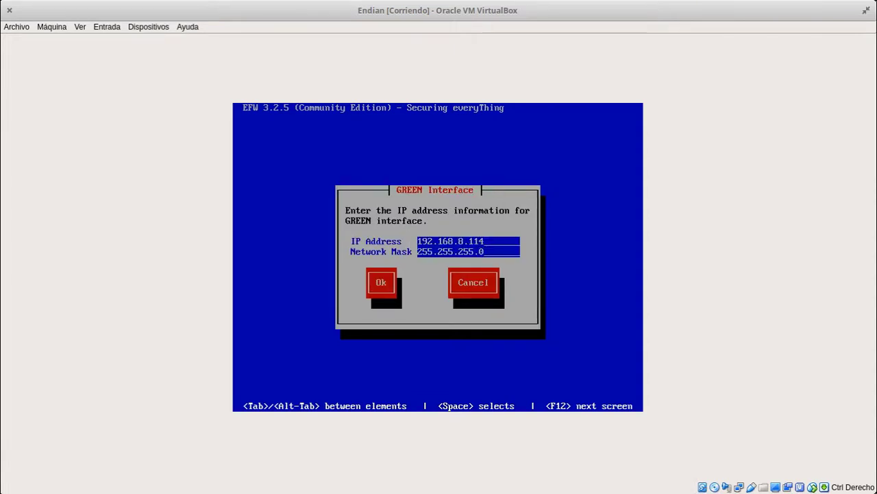
key("Tab")
key("Tab")
key("Return")
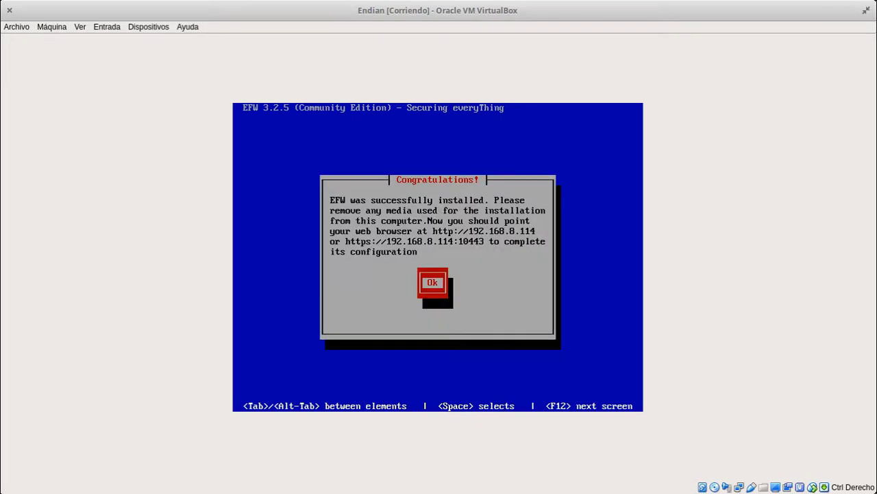
key("Return")
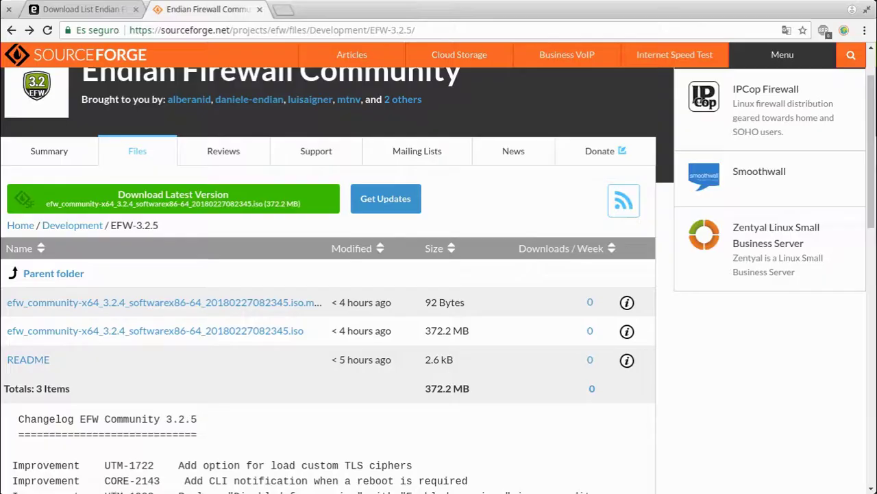
left_click(283, 11)
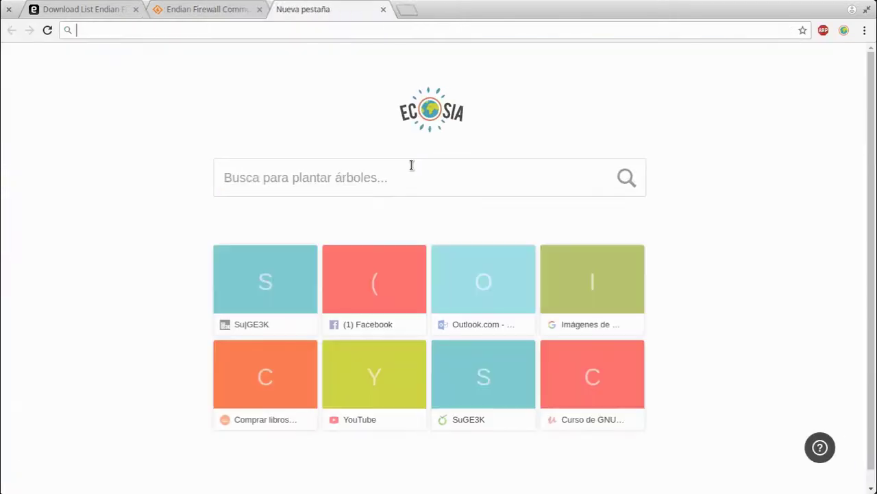
type("192.168.11")
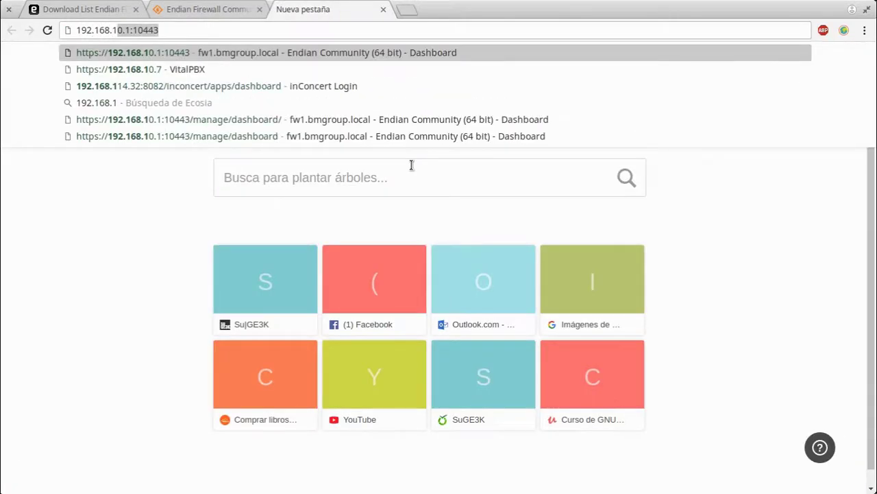
key("BackSpace")
key("BackSpace")
type("8.")
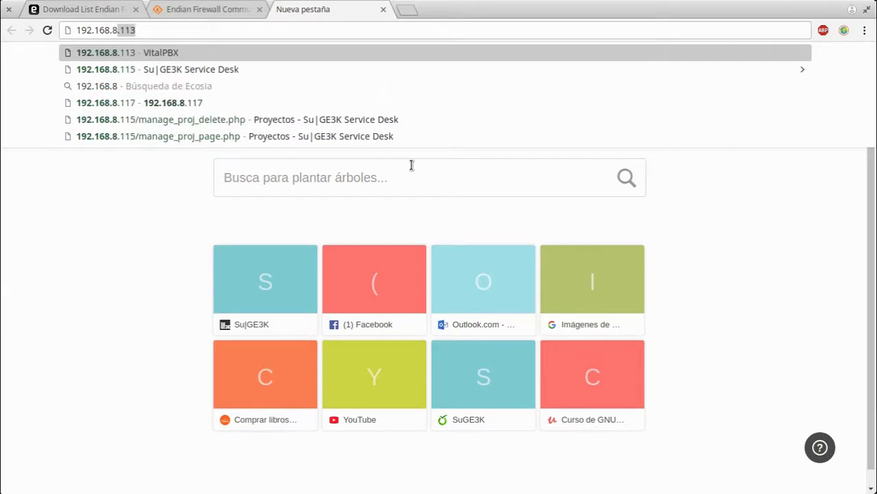
type("114:10443")
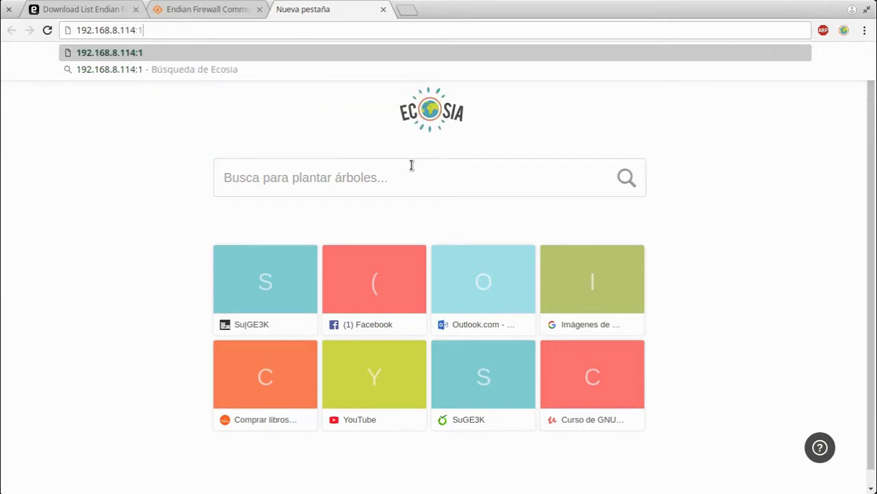
key("Home")
type("https://")
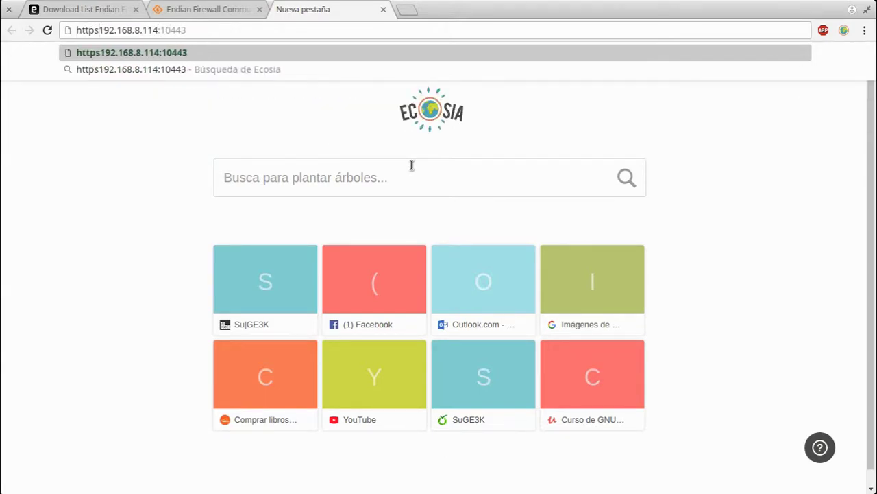
key("Return")
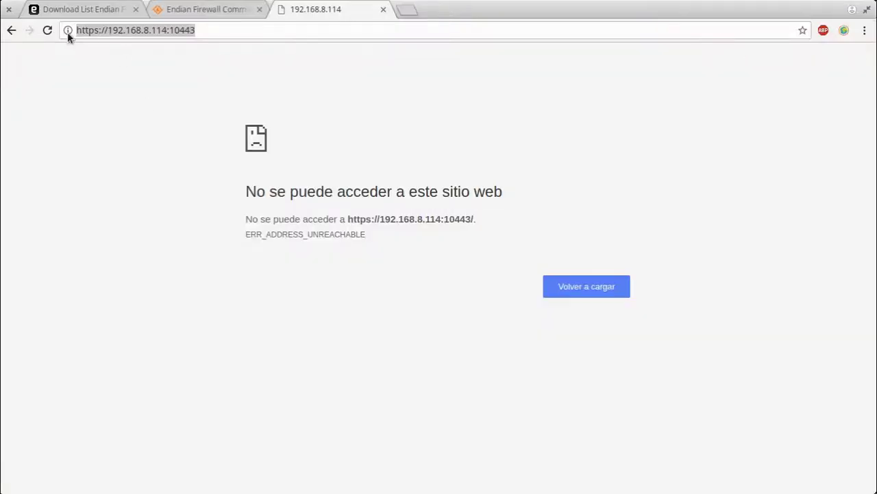
Reload the unreachable page and check the management URL shown on the VM console
key("Return")
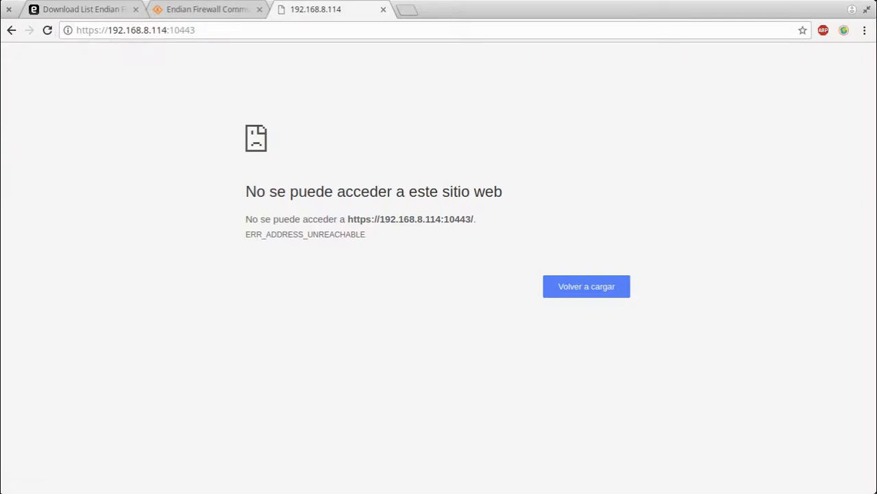
key("alt+Tab")
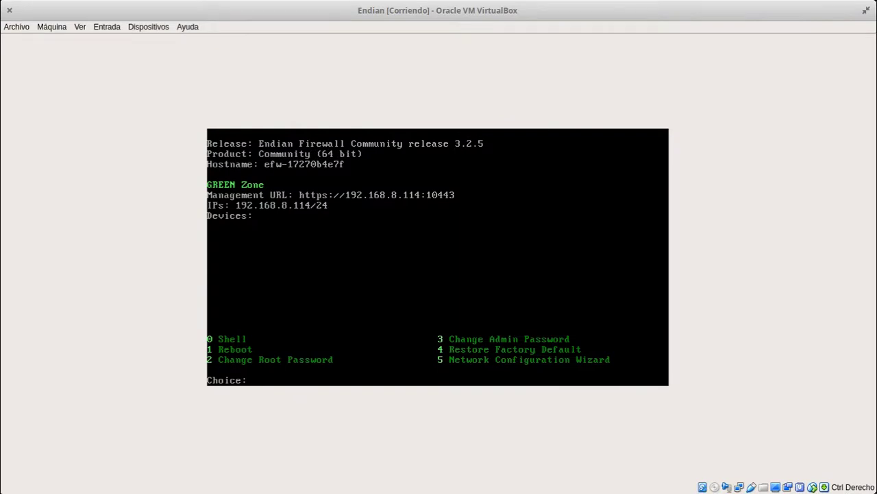
key("alt+Tab")
key("alt+Tab")
left_click(62, 27)
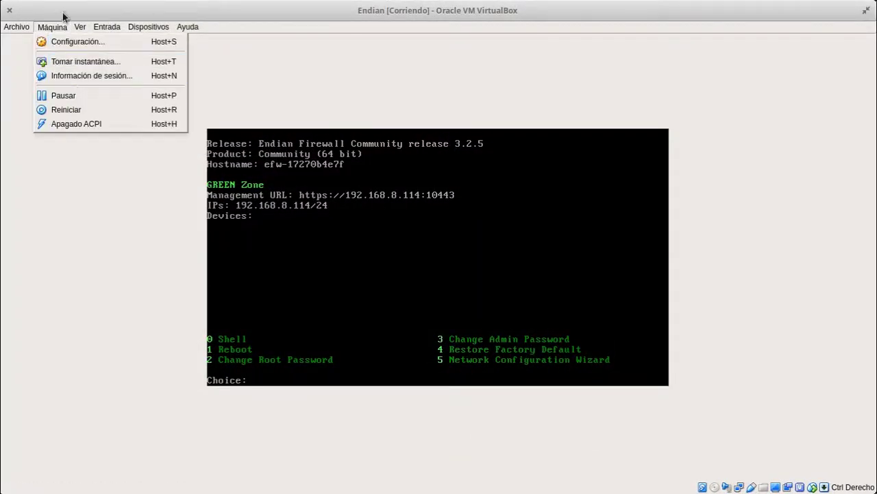
Set the VM's second network adapter to bridged mode on enp4s0
mouse_move(134, 27)
mouse_move(149, 70)
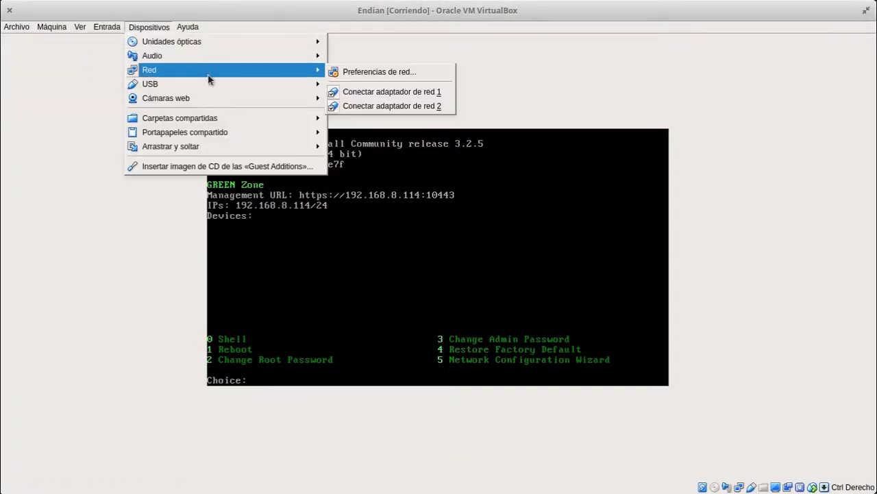
left_click(348, 71)
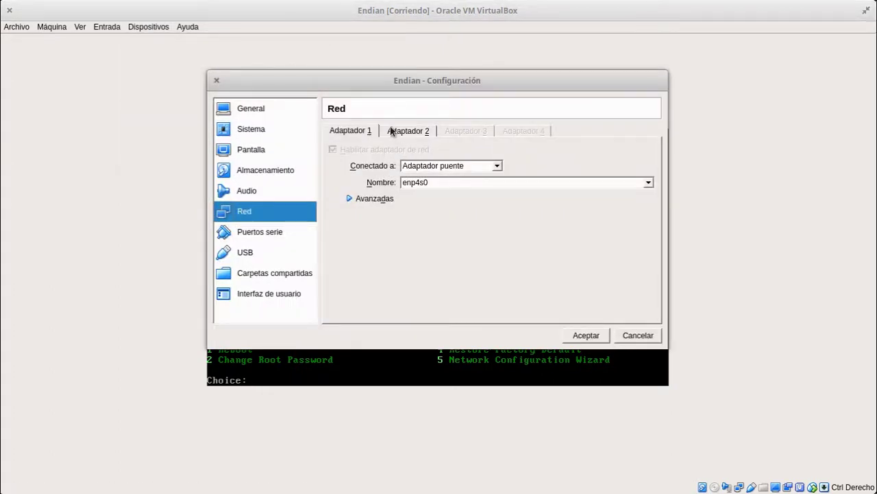
left_click(399, 130)
left_click(442, 165)
left_click(441, 205)
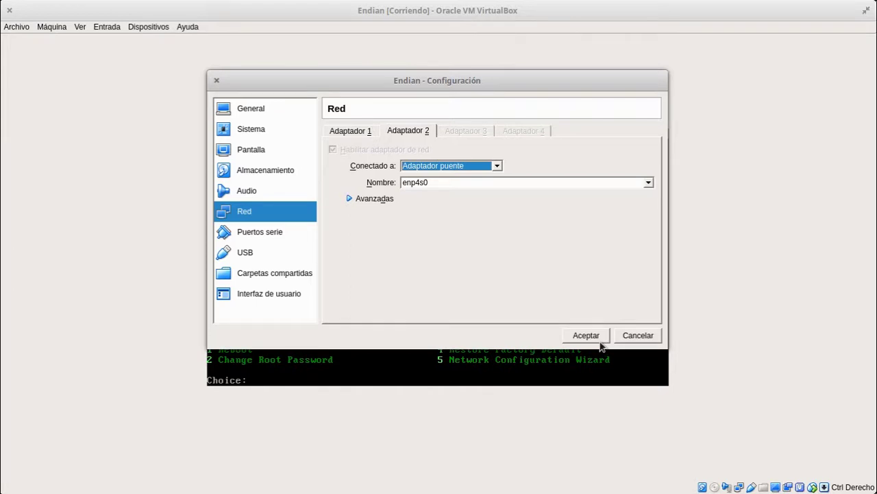
left_click(596, 340)
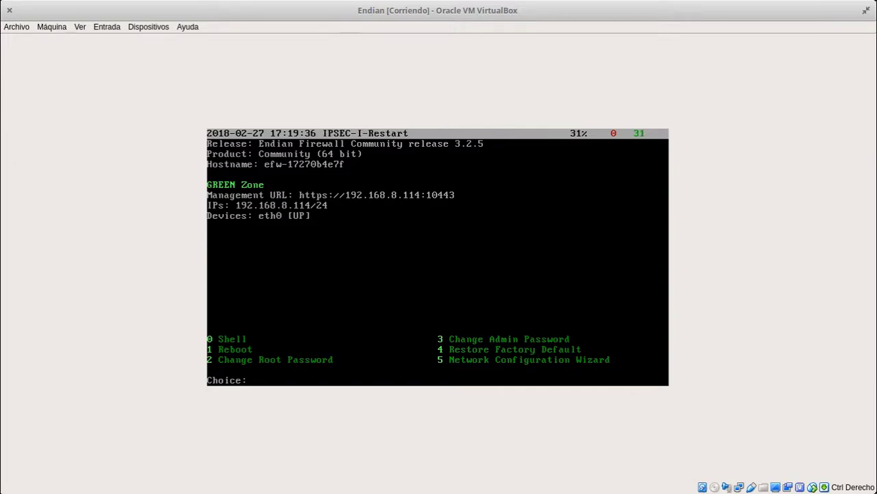
Reload 192.168.8.114:10443 in Chrome and proceed past the certificate warning
key("alt+Tab")
left_click(251, 180)
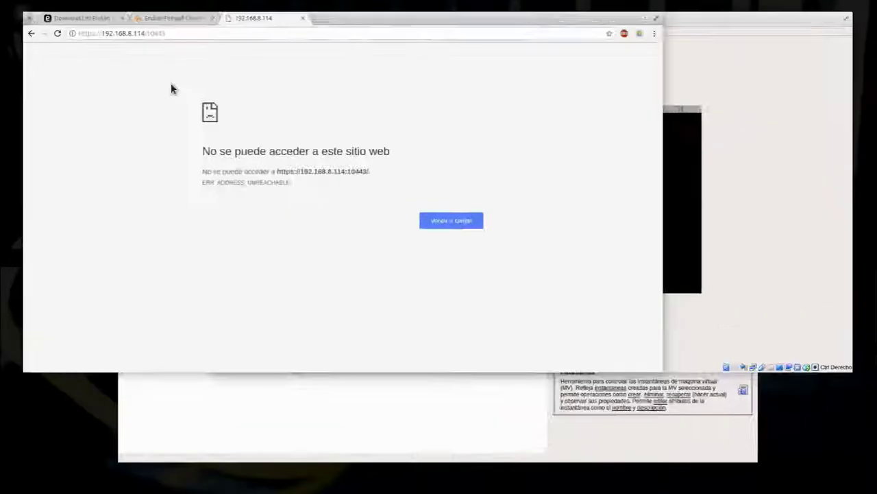
left_click(48, 30)
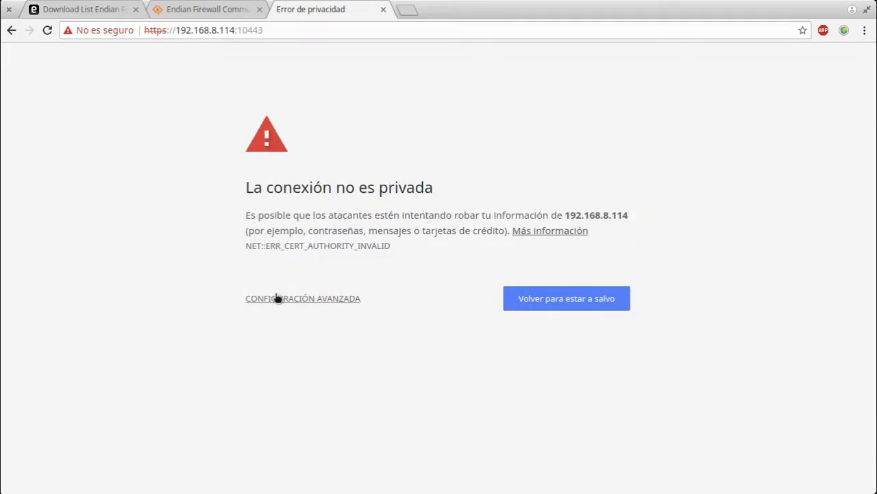
left_click(277, 299)
left_click(384, 414)
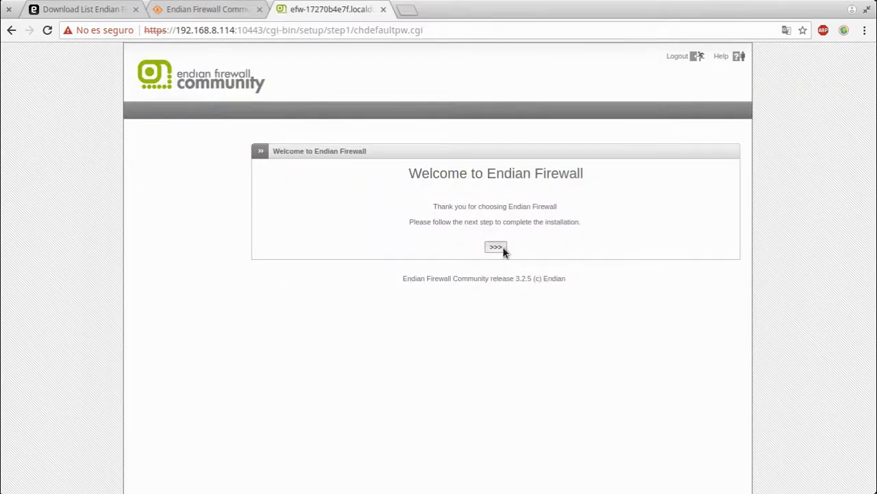
Choose Spanish (Español) language and America/Bogota timezone in the setup wizard, then continue
left_click(501, 248)
left_click(503, 210)
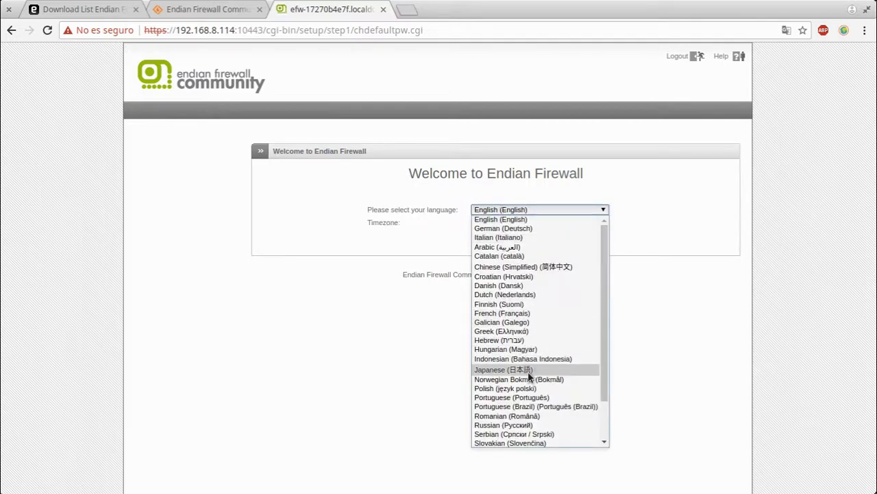
scroll(531, 377, "down", 2)
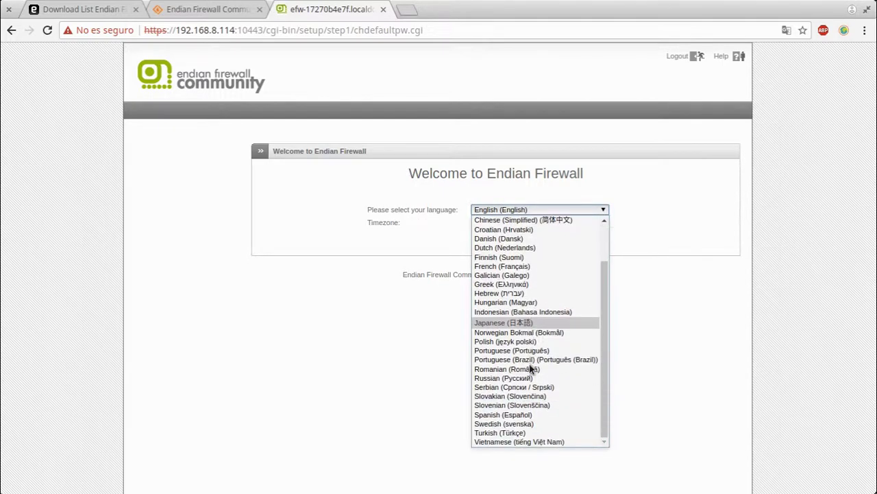
scroll(545, 377, "up", 2)
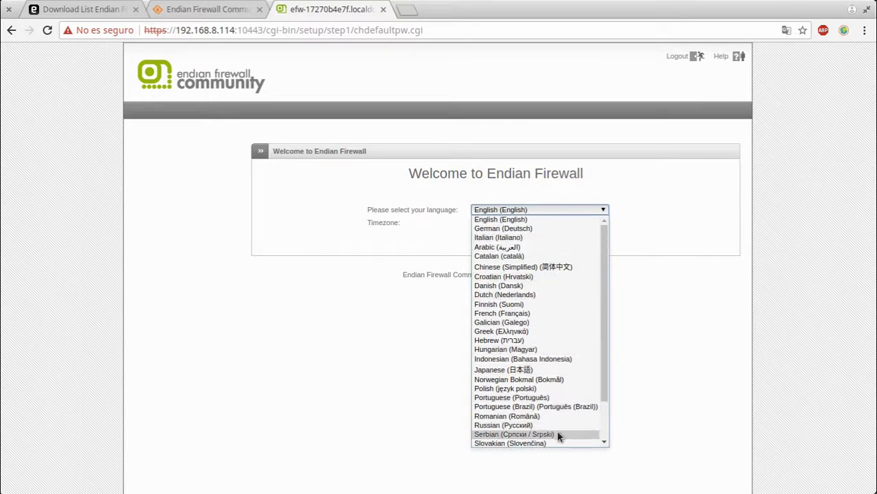
scroll(557, 432, "down", 2)
left_click(546, 415)
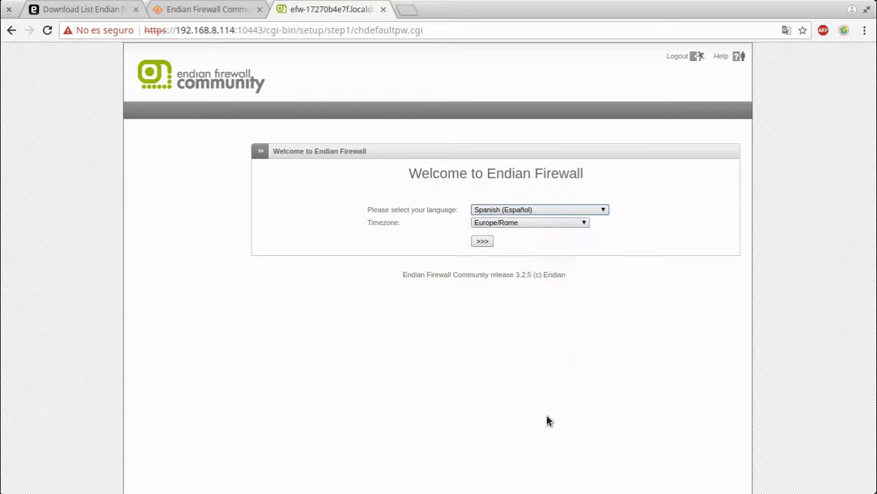
left_click(498, 223)
scroll(512, 295, "up", 20)
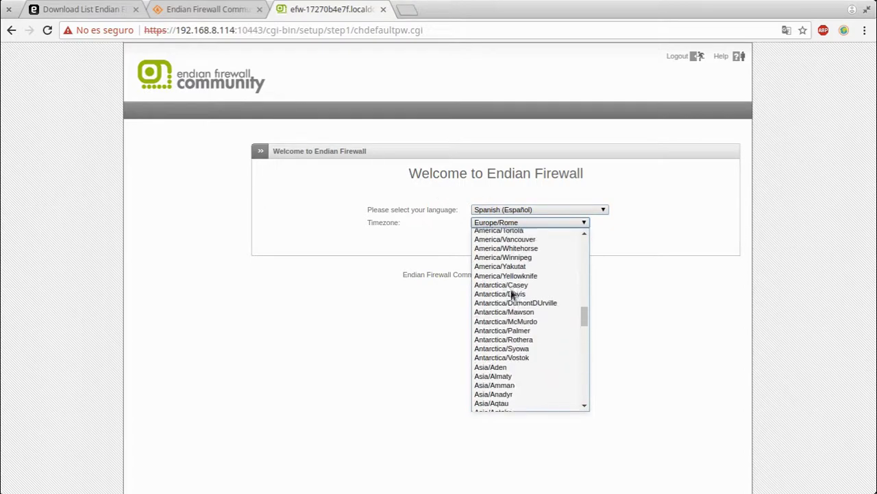
scroll(511, 292, "up", 9)
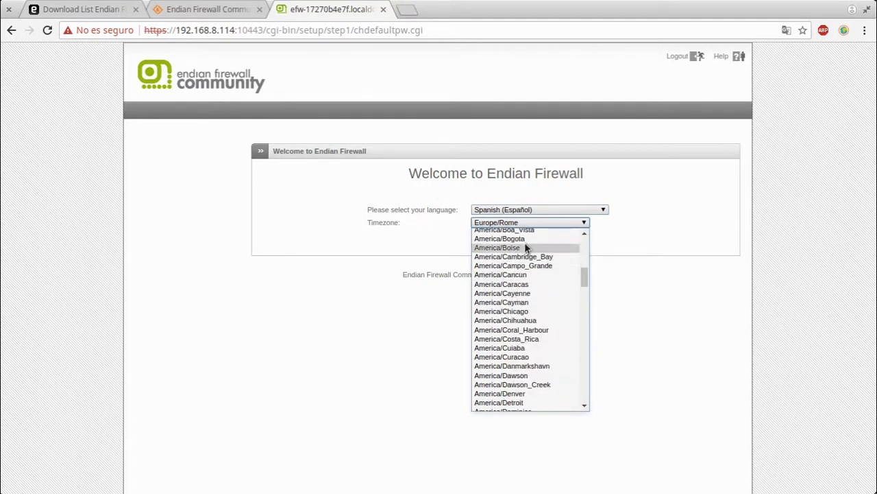
left_click(526, 238)
left_click(486, 243)
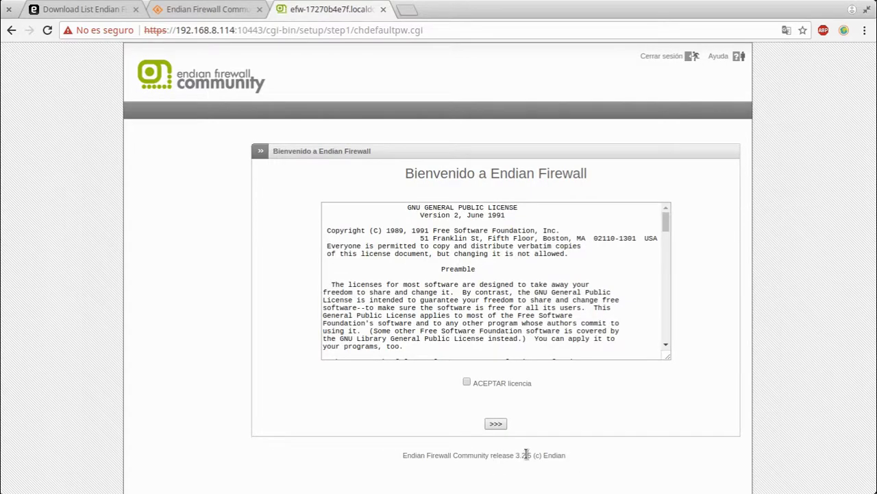
Accept the GPL licence, skip restoring a backup, and switch to the VirtualBox console
left_click_drag(520, 456, 584, 468)
left_click(463, 371)
left_click(479, 385)
left_click(496, 425)
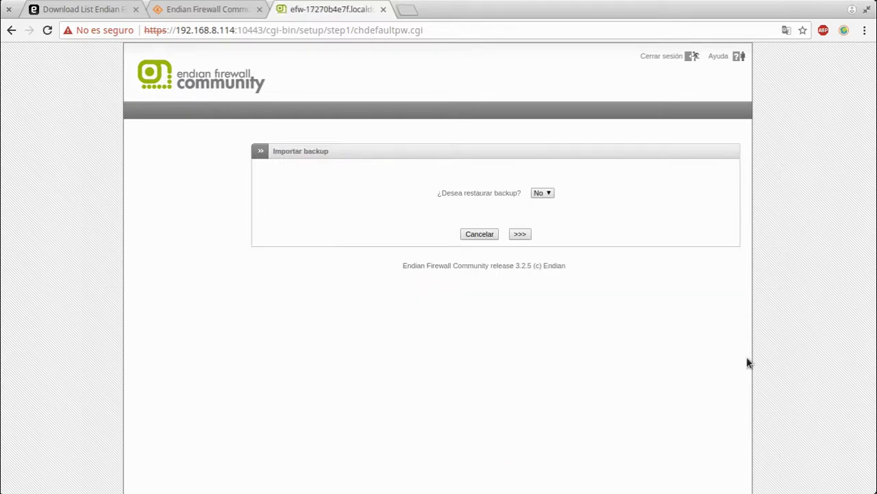
left_click(524, 234)
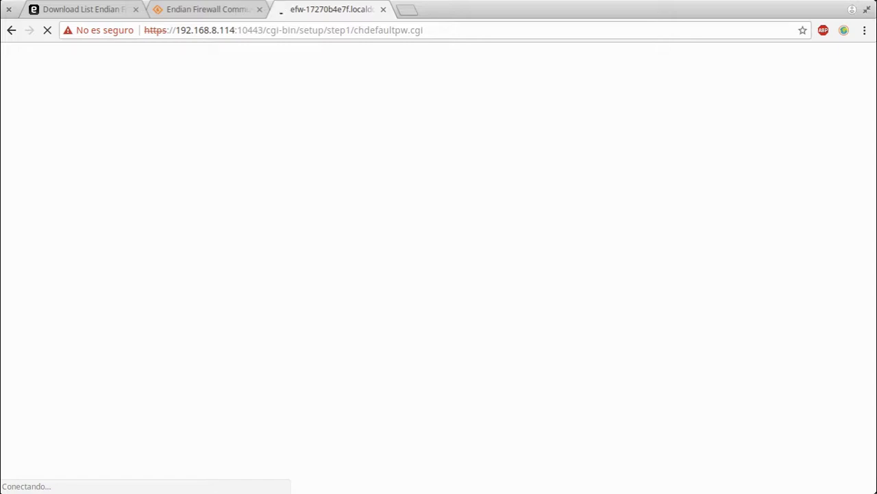
key("alt+Tab")
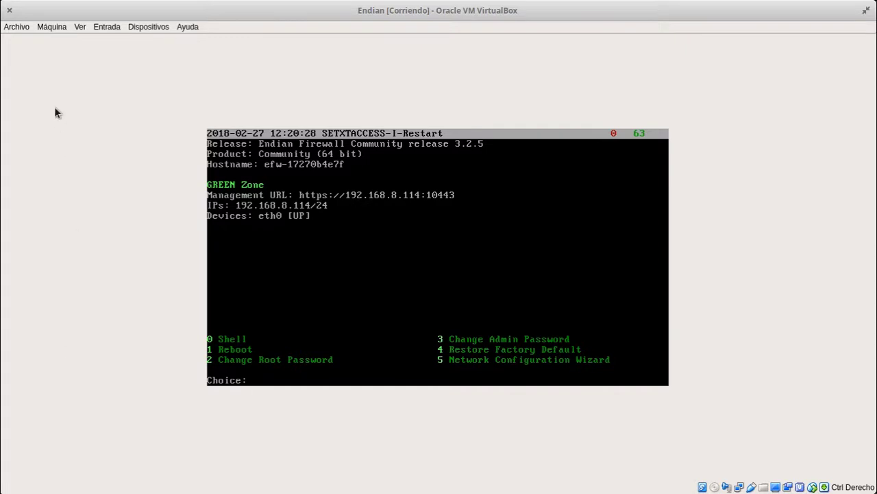
Attach the Endian VM's network adapter to an internal network in VirtualBox
left_click(147, 27)
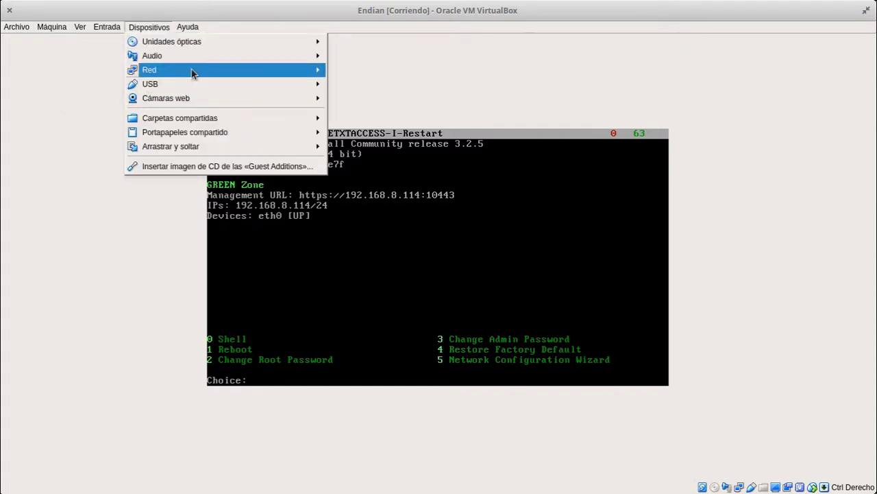
mouse_move(192, 70)
left_click(394, 77)
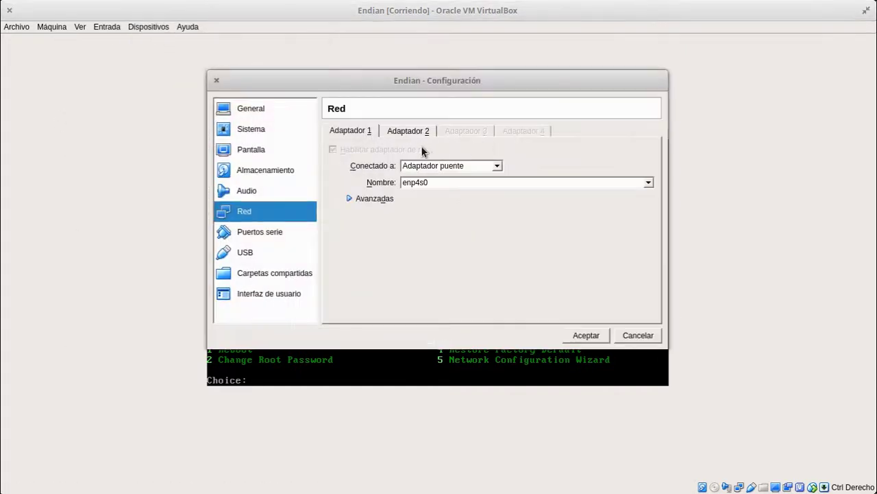
left_click(426, 166)
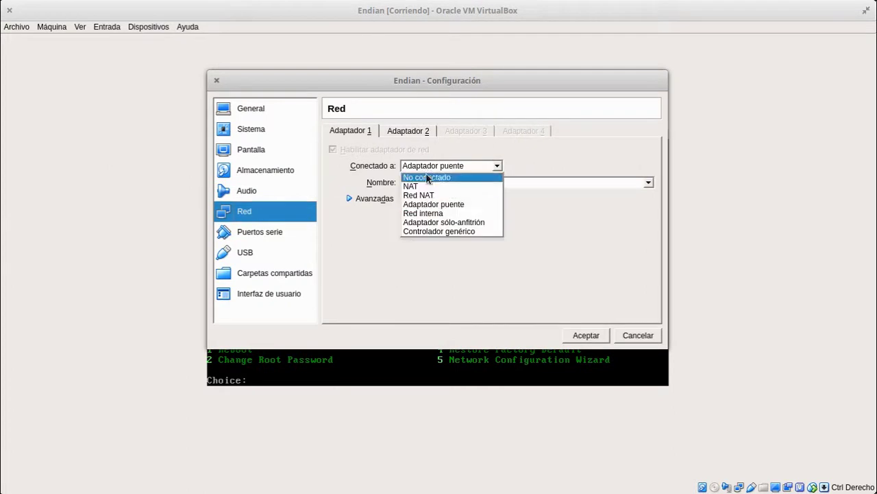
left_click(432, 213)
left_click(591, 341)
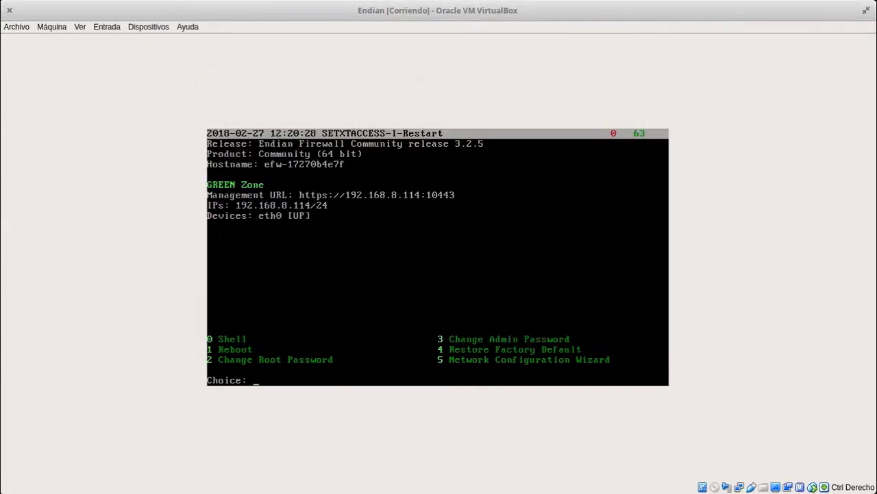
Switch between Chrome and the Endian VM console, ending on the console's Choice menu
key("super+w")
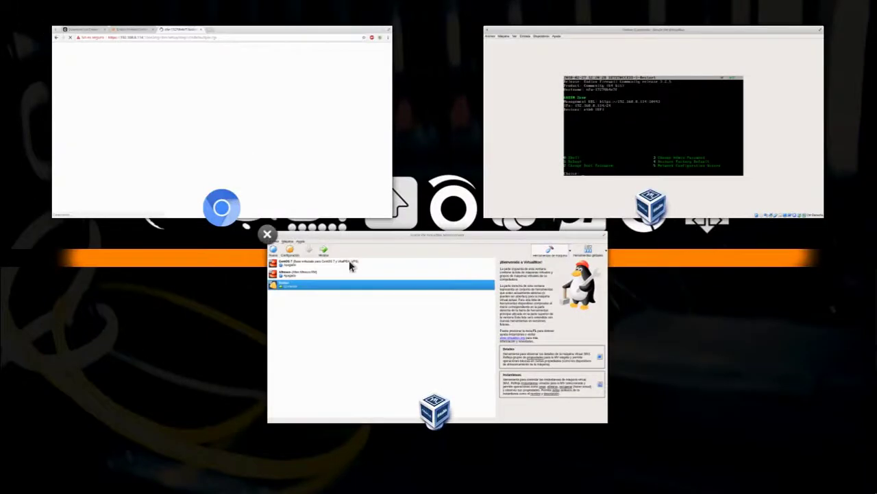
left_click(246, 106)
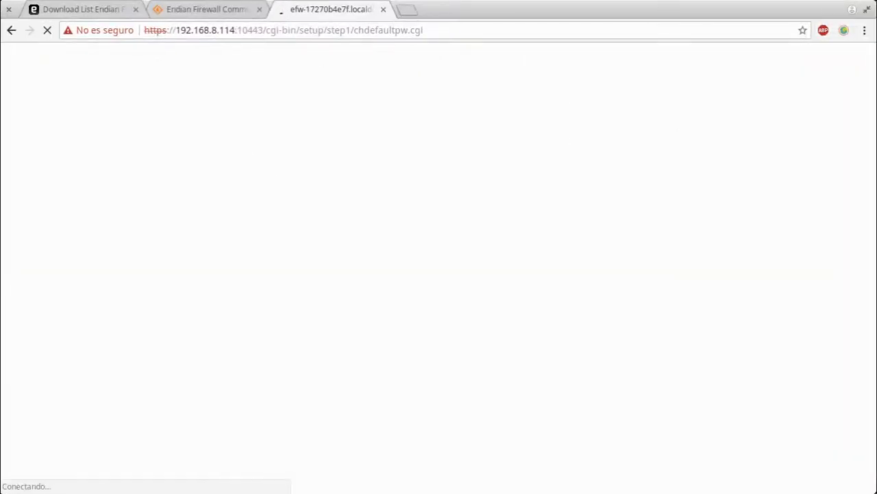
key("super+w")
key("Return")
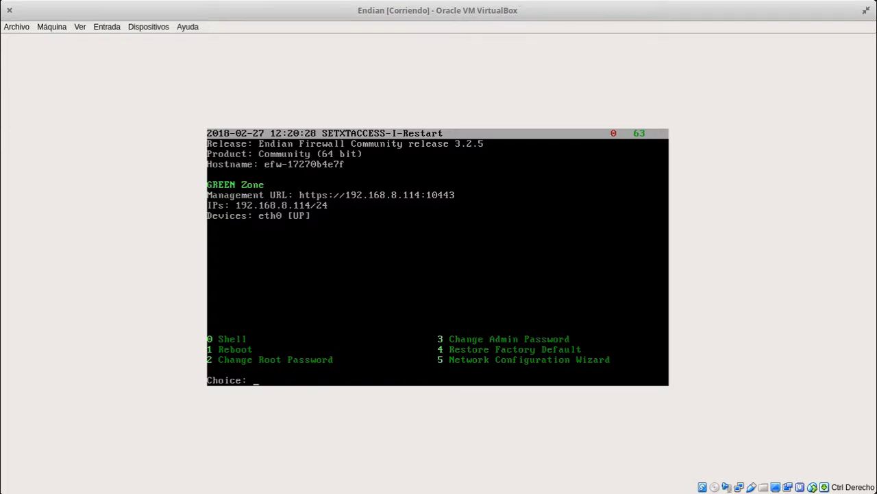
key("alt+Tab")
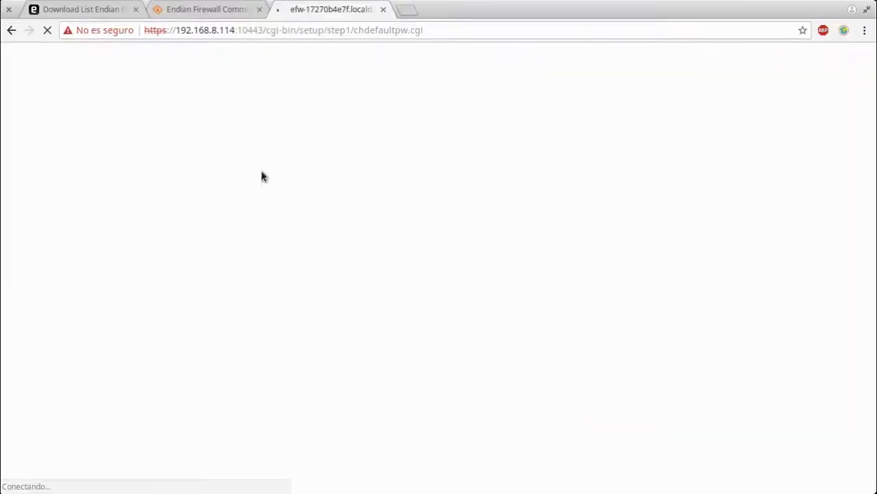
key("alt+Tab")
left_click(654, 115)
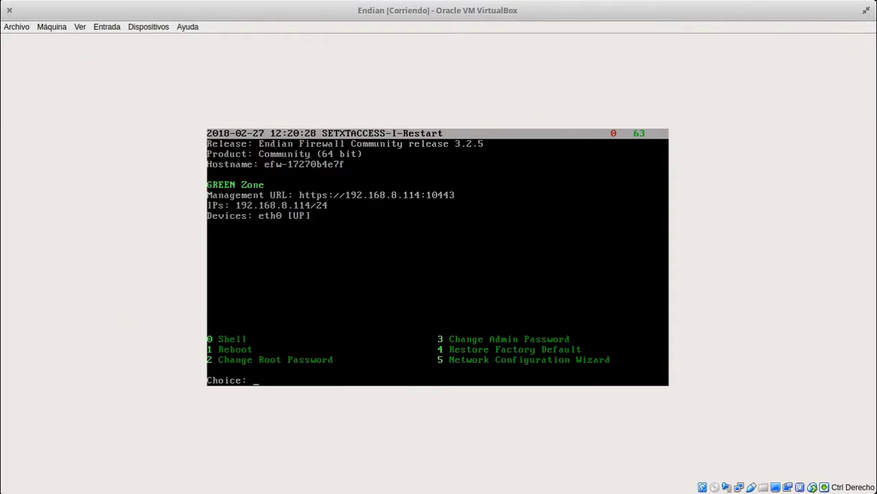
Choose Shell (0) from the Endian console menu and log in as root
type("0")
key("Return")
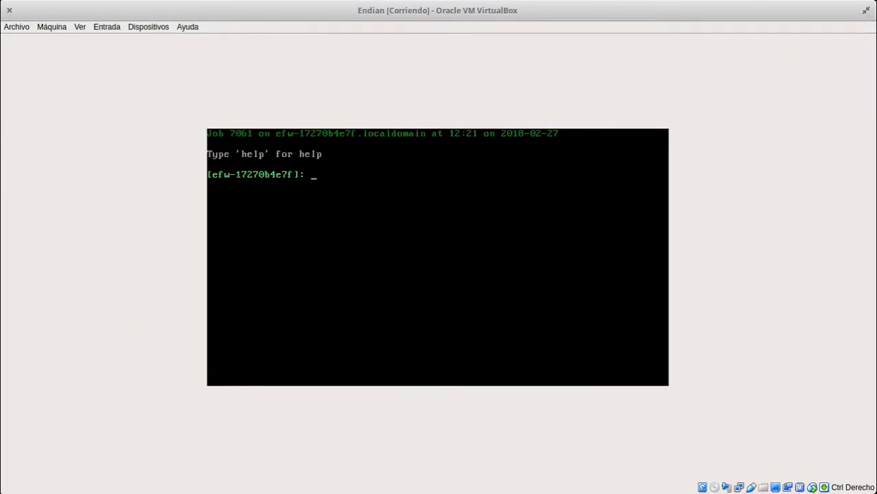
type("login")
key("Return")
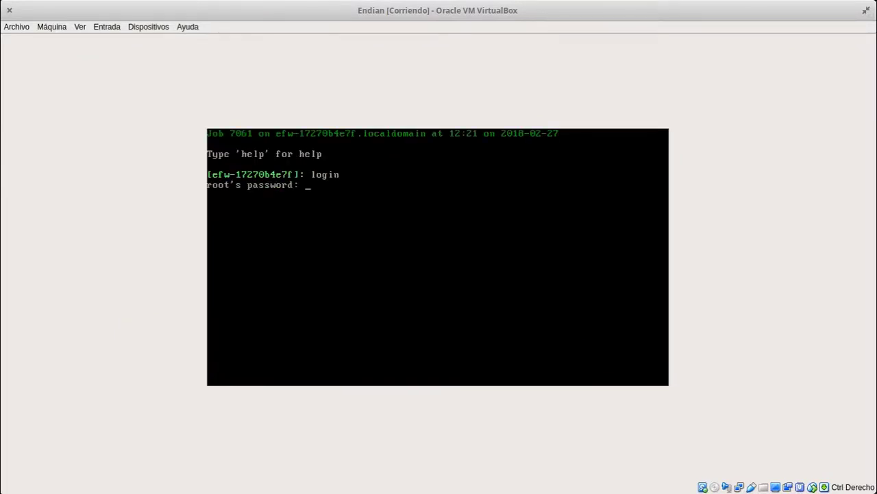
key("Return")
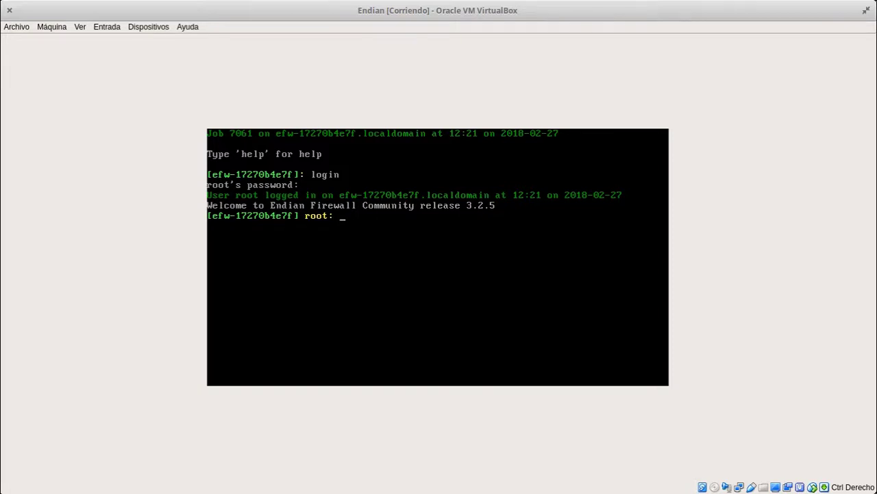
Check the kernel version with uname -r, then bring Chrome forward
type("uanme -r")
key("Return")
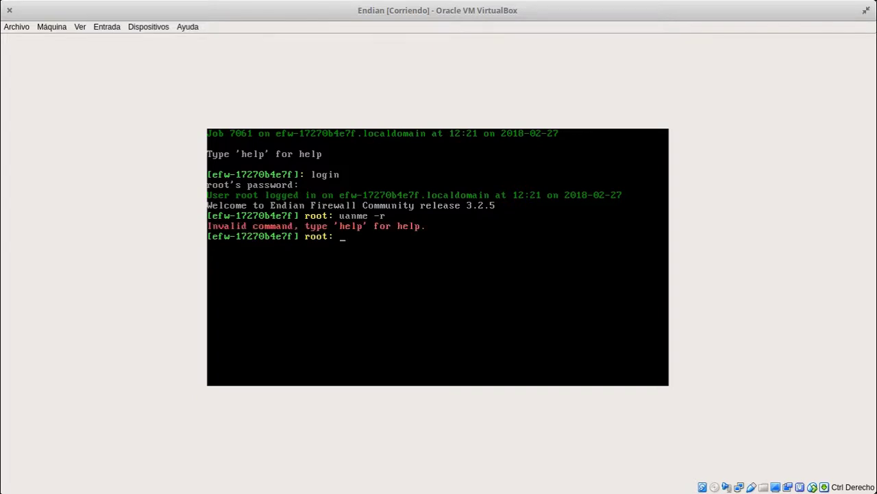
type("uname -r")
key("Return")
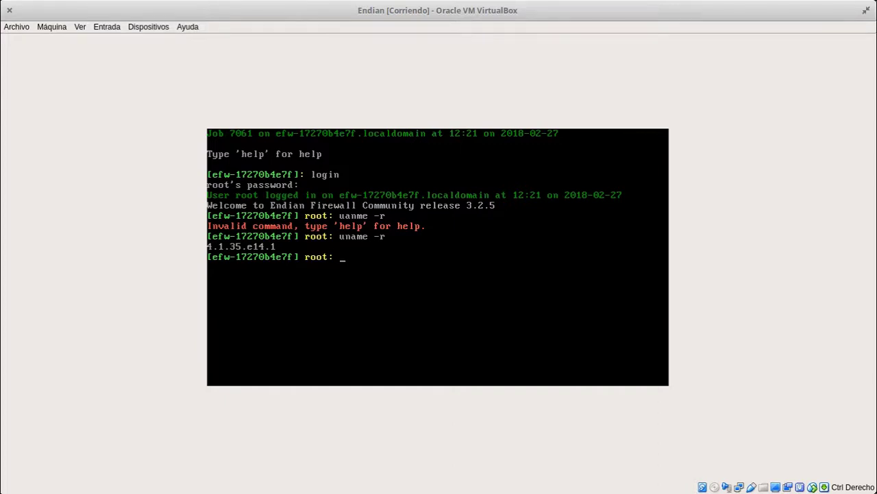
key("super+w")
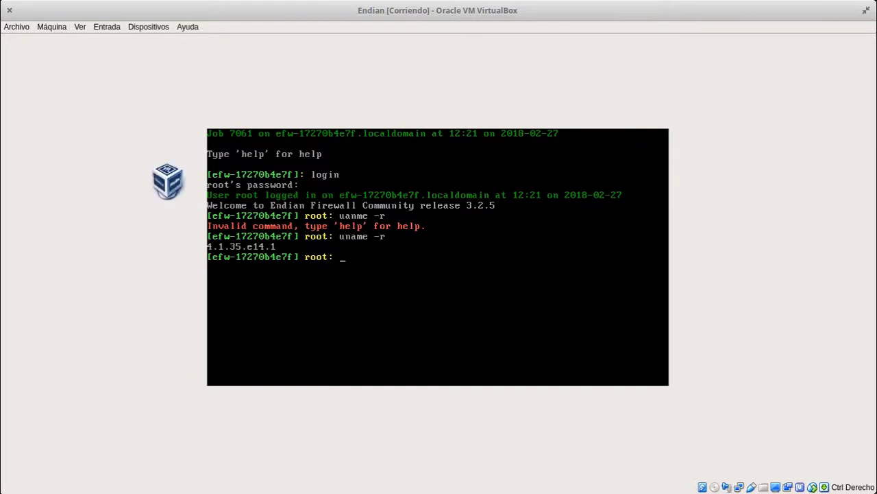
left_click(235, 100)
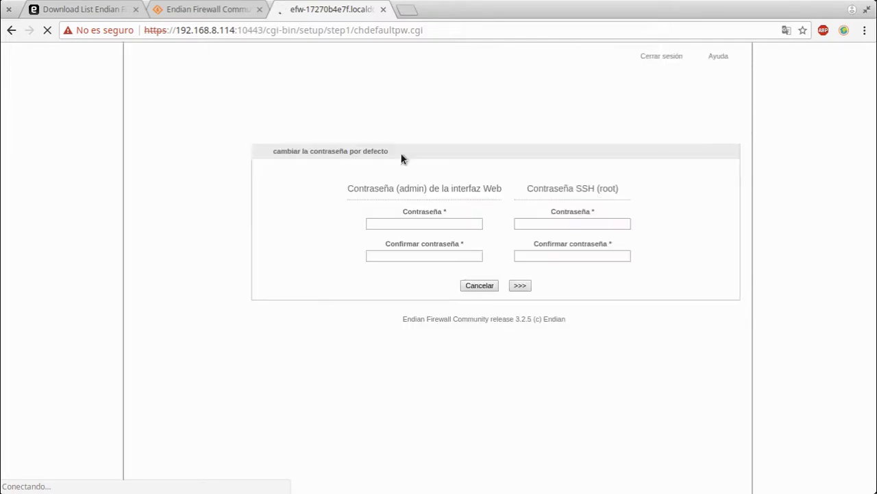
Reload the default-password setup page without resubmitting the form
left_click(408, 224)
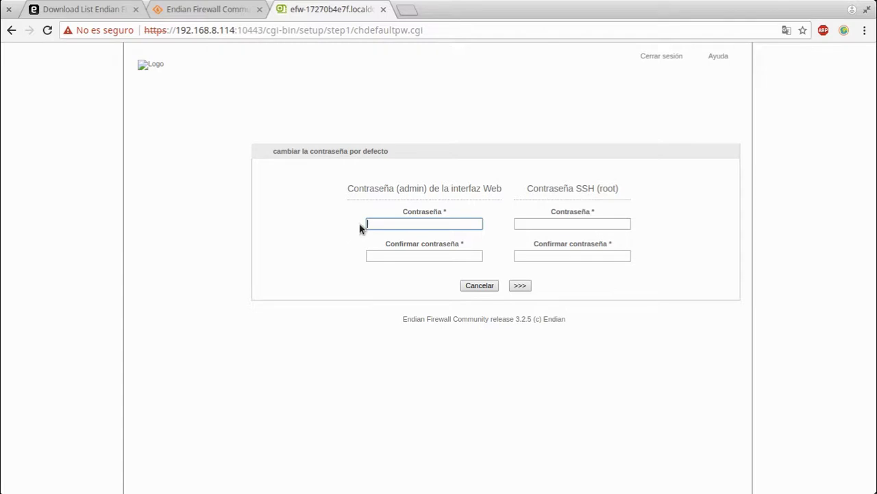
left_click(48, 30)
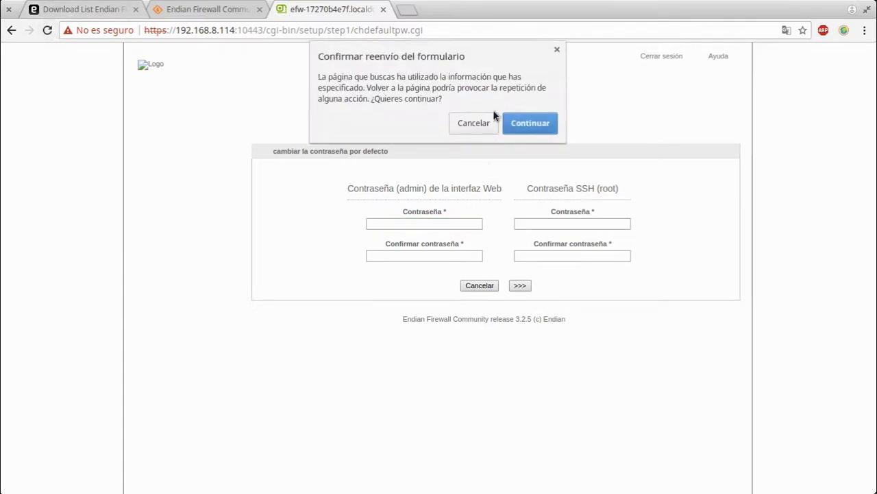
left_click(473, 124)
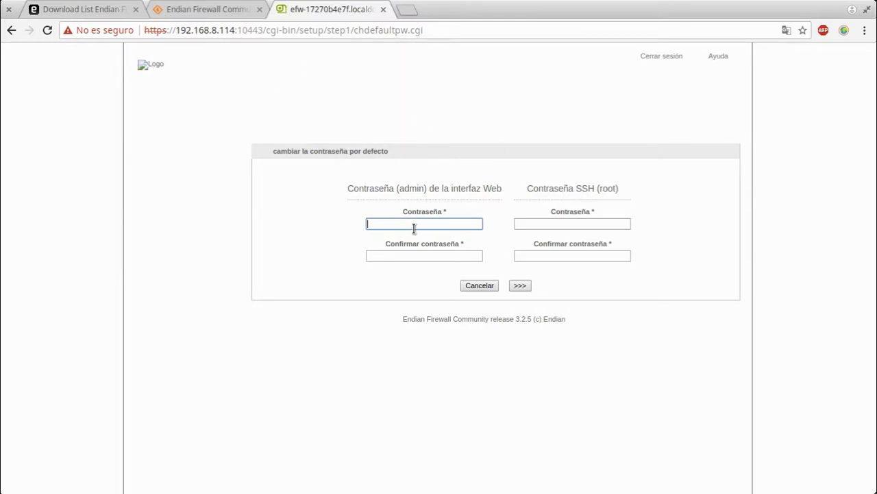
Enter and confirm new web admin and SSH root passwords, then submit
type("••••••••")
left_click(450, 252)
type("•••••")
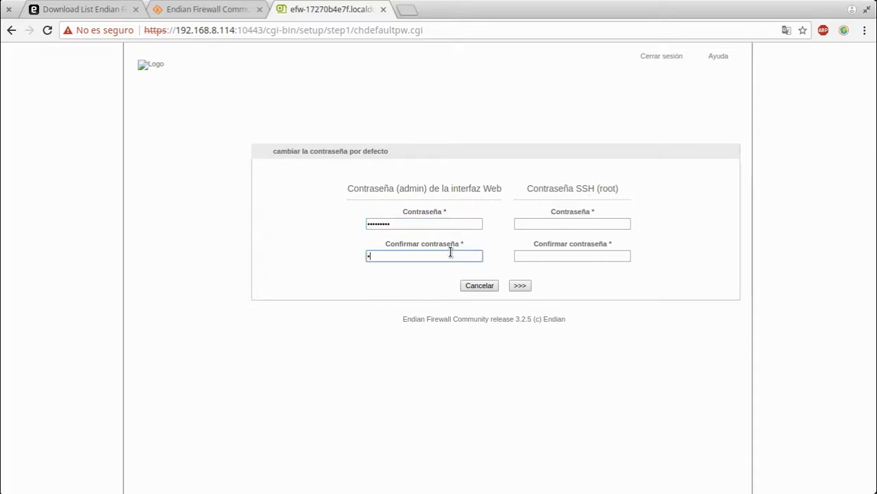
type("••••")
left_click(562, 222)
type("•••••••••")
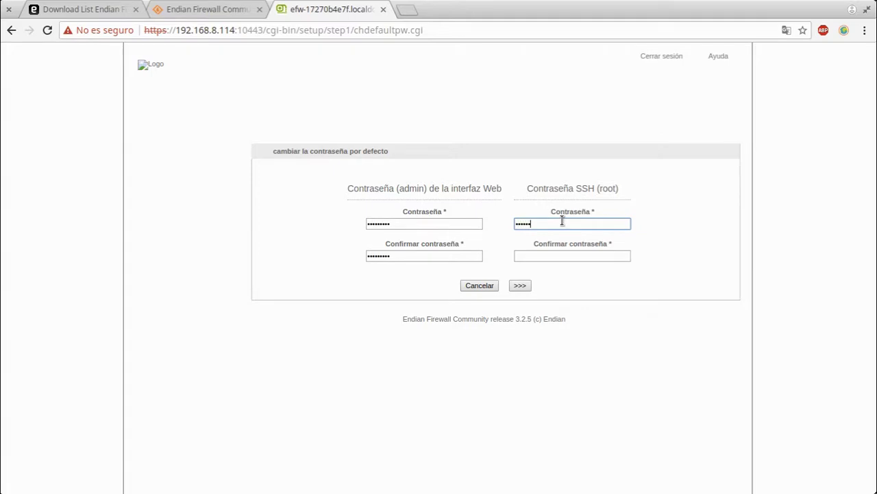
left_click(565, 256)
type("•••••••")
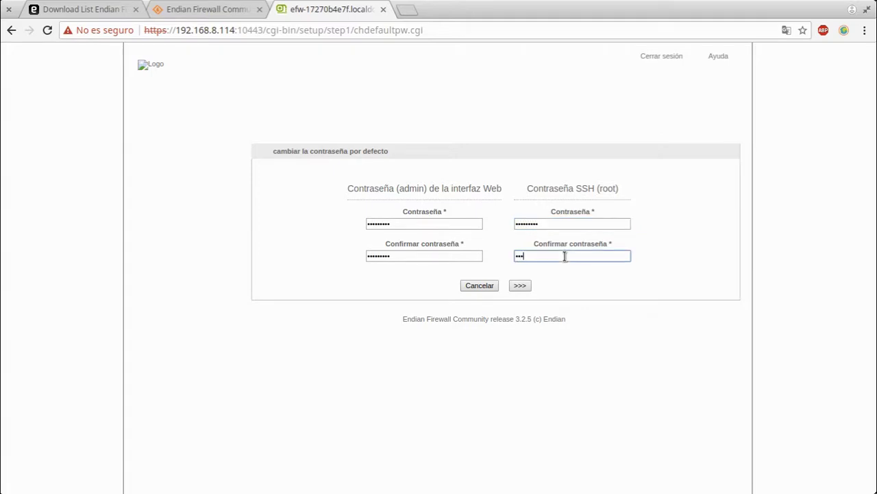
type("••")
left_click(516, 287)
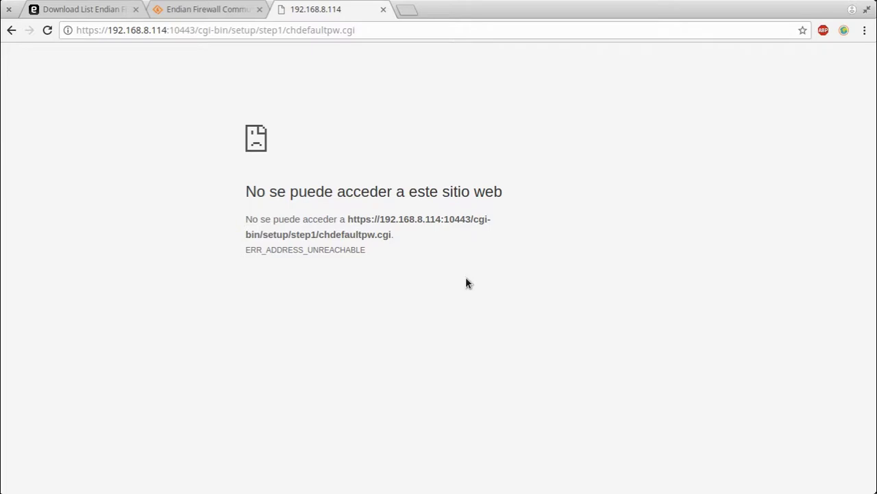
Reload the now-unreachable page, resubmitting the password form
left_click(47, 30)
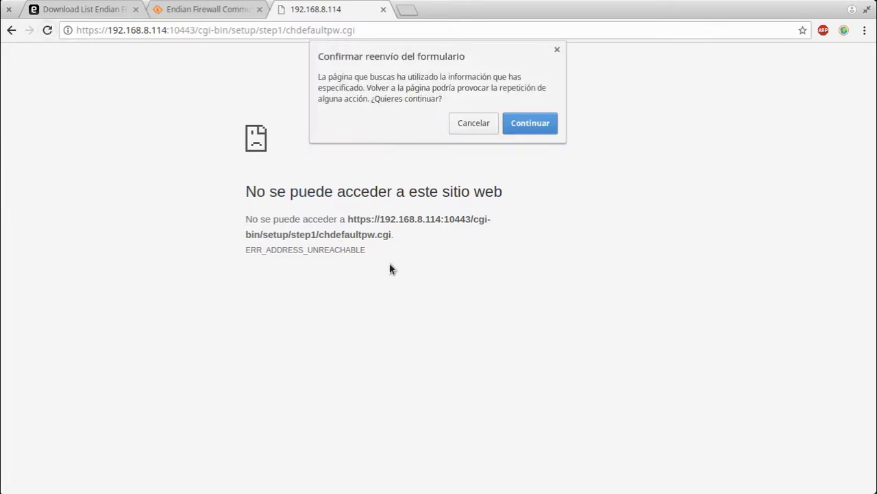
left_click(525, 121)
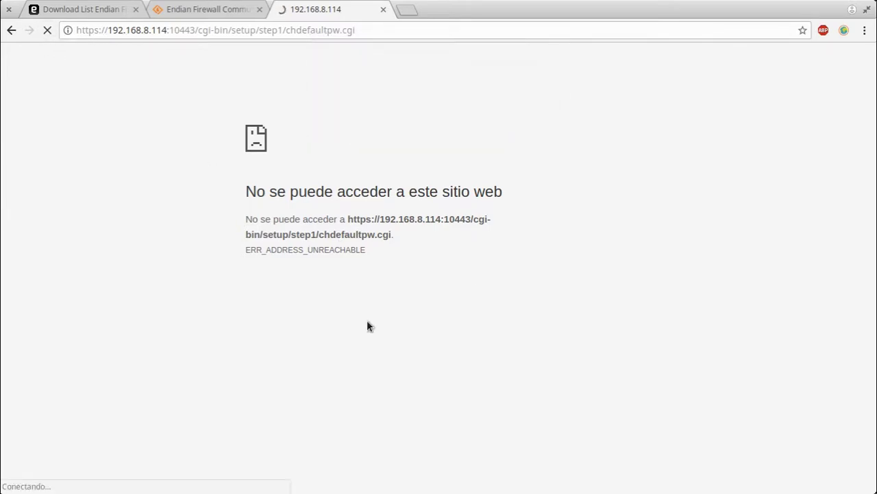
key("super")
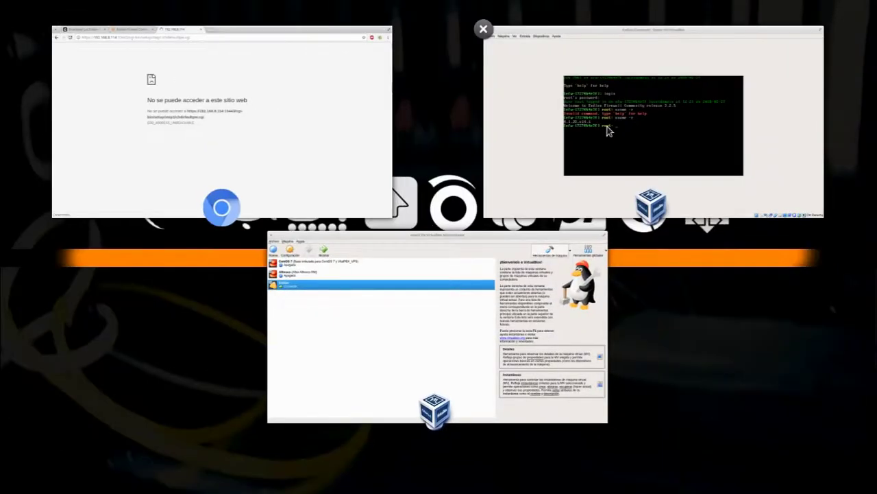
Run ip addr and ip link in the Endian VM console to list interfaces and links
left_click(608, 130)
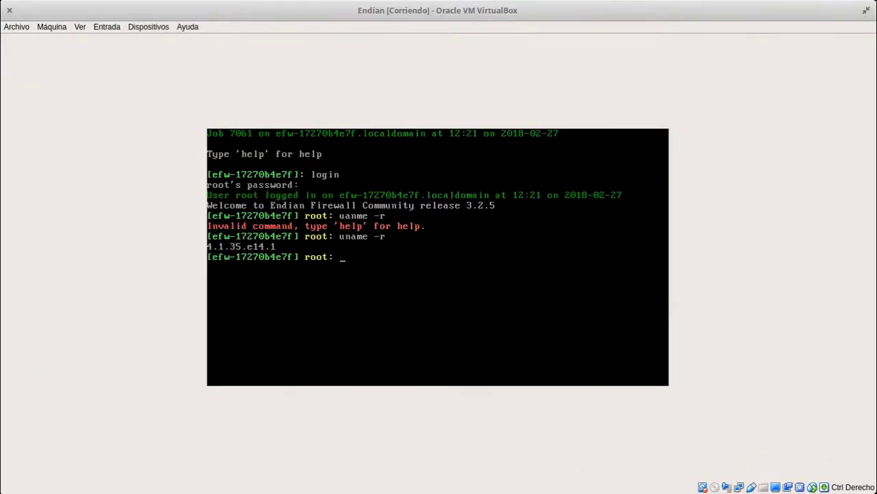
type("ip addr")
key("Return")
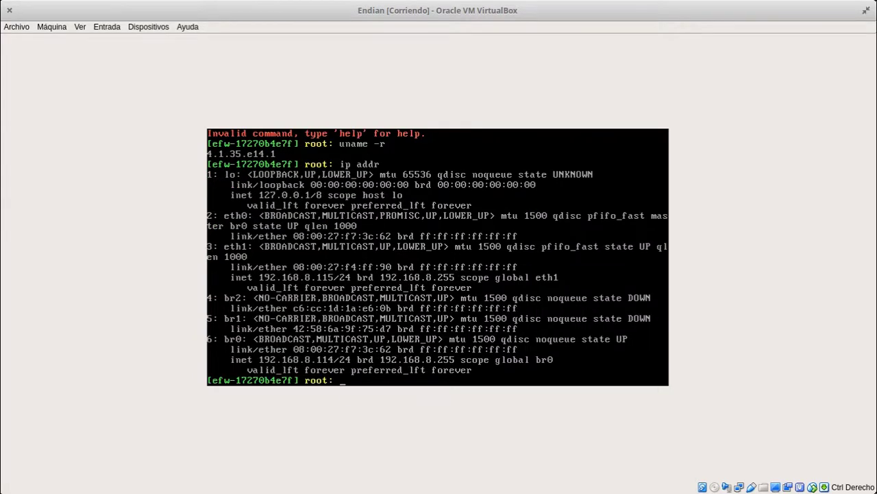
type("ip link")
key("Return")
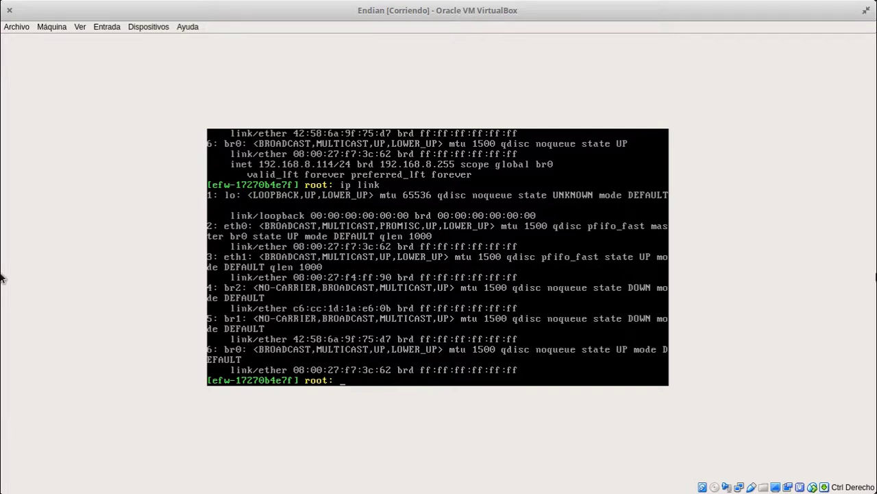
key("alt+Tab")
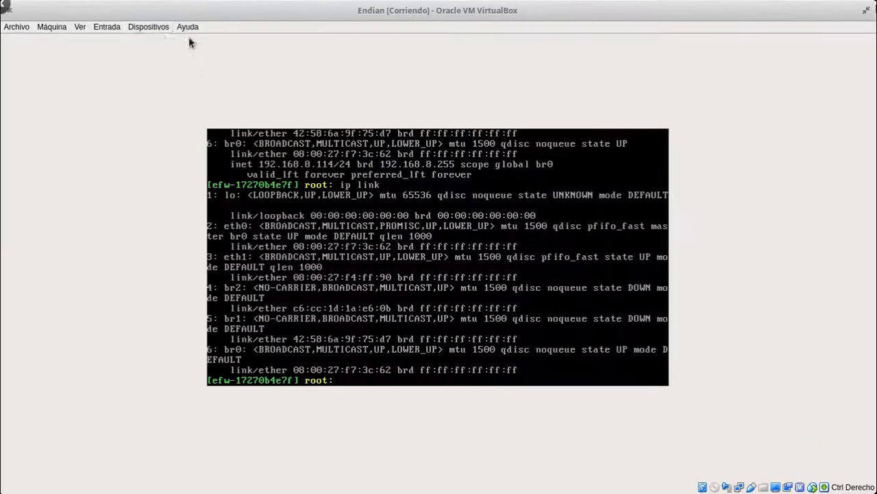
Switch adapter 1 to Adaptador puente (bridged) and rerun ip link in the console
left_click(148, 27)
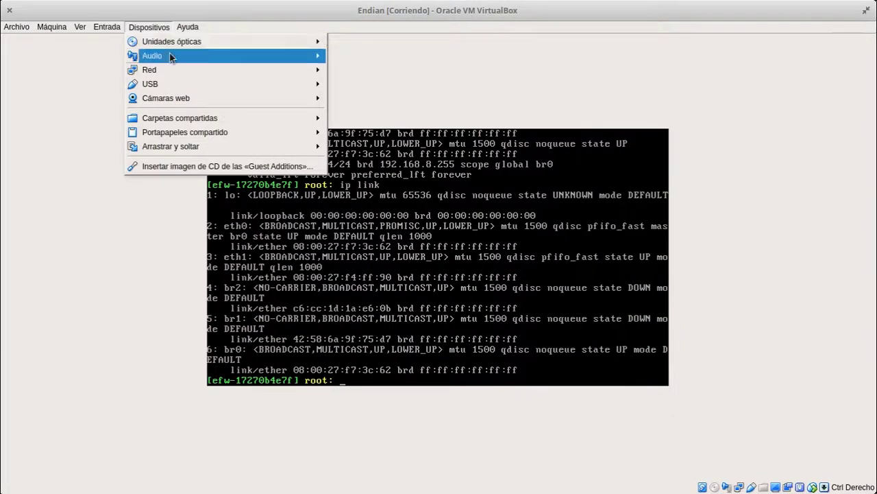
mouse_move(172, 70)
left_click(379, 71)
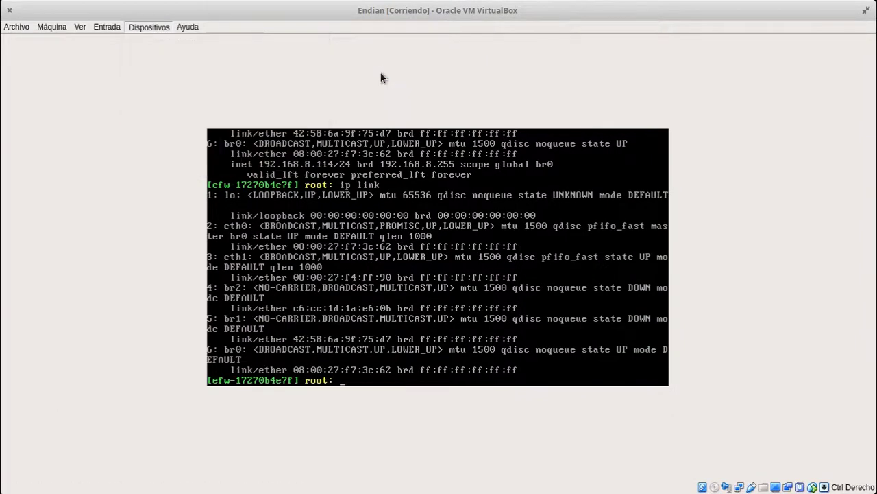
left_click(442, 171)
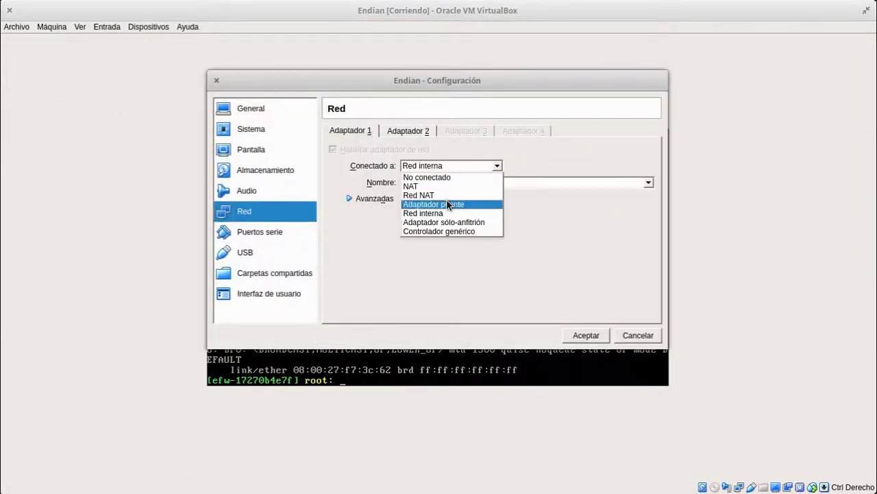
left_click(447, 199)
left_click(577, 336)
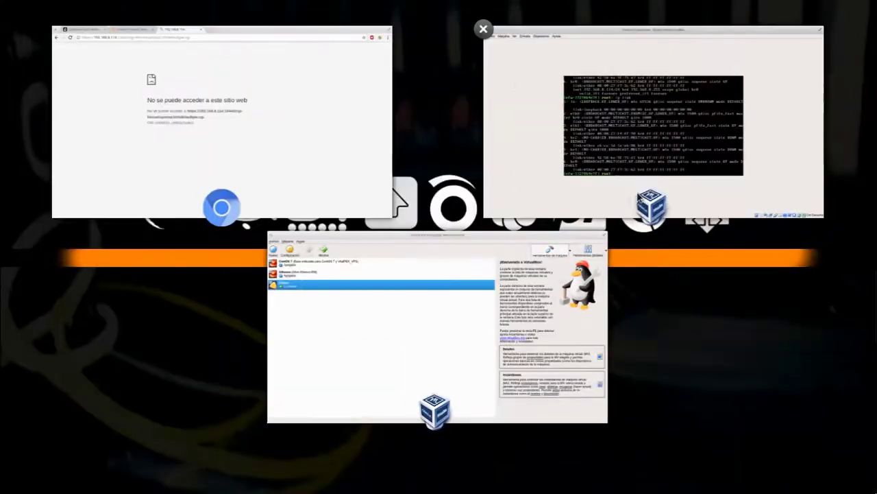
left_click(639, 197)
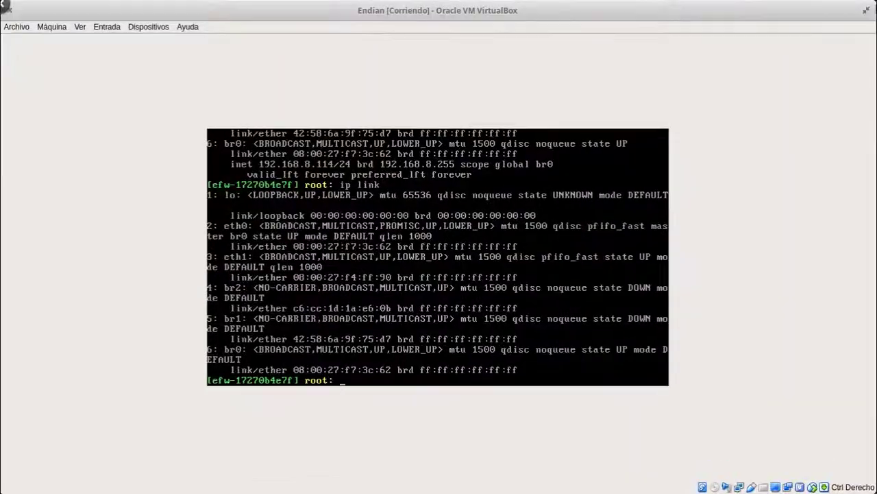
key("Return")
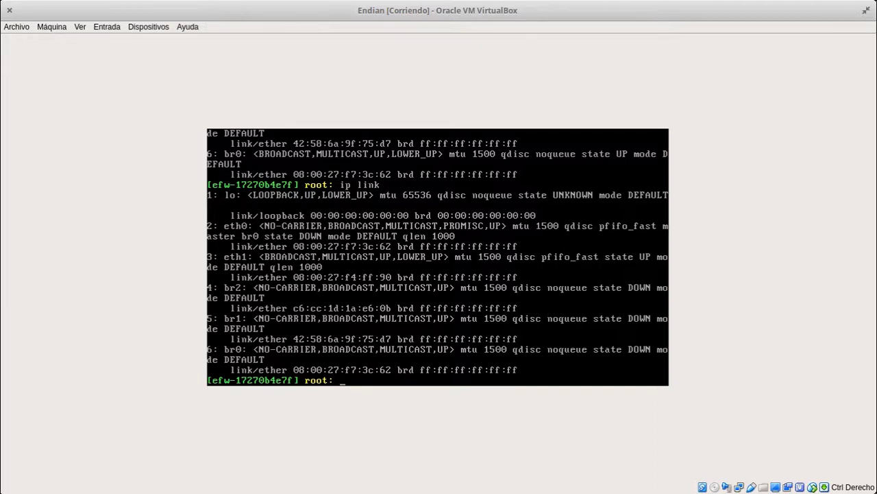
Run ip link then ip addr, confirming eth0 and br0 up with br0 at 192.168.8.114/24
type("ip link")
key("Return")
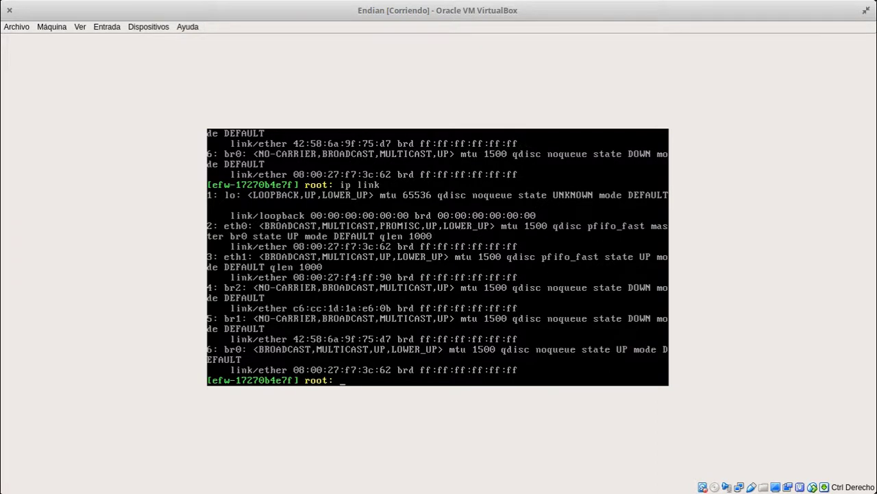
key("Up")
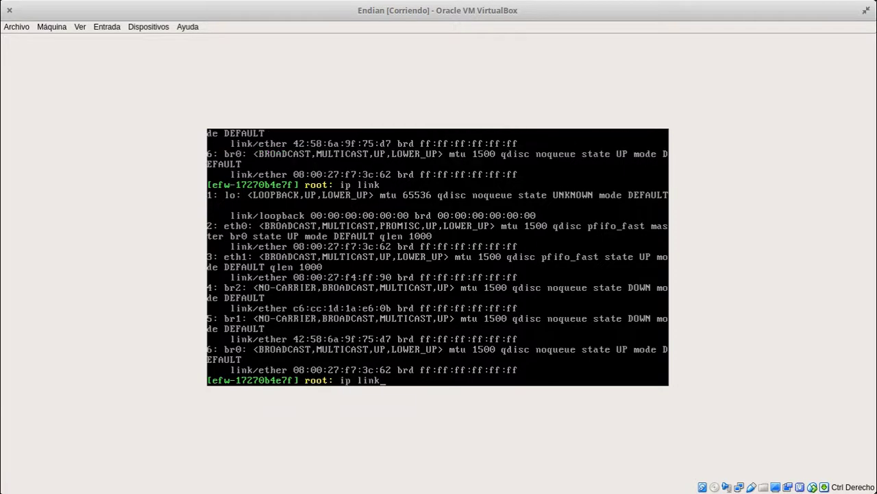
key("Down")
type("ip addr")
key("Return")
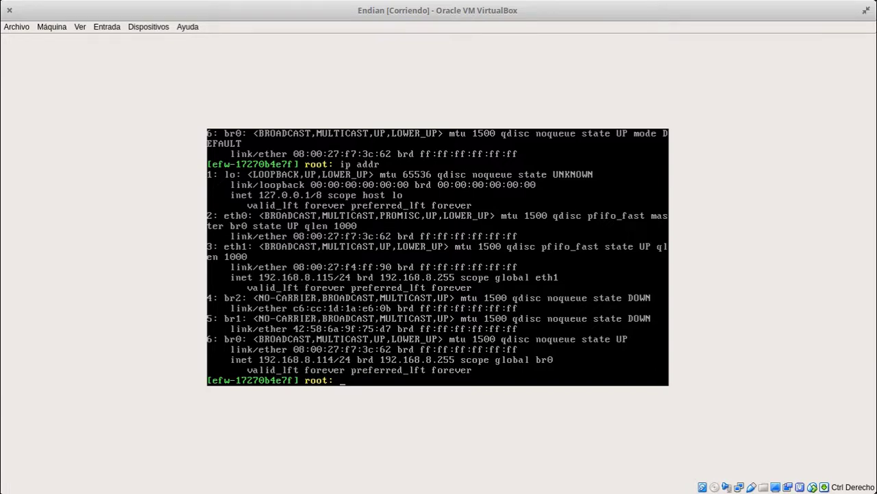
key("alt+Tab")
Reload the setup page and advance past the welcome, licence and backup steps
left_click(47, 32)
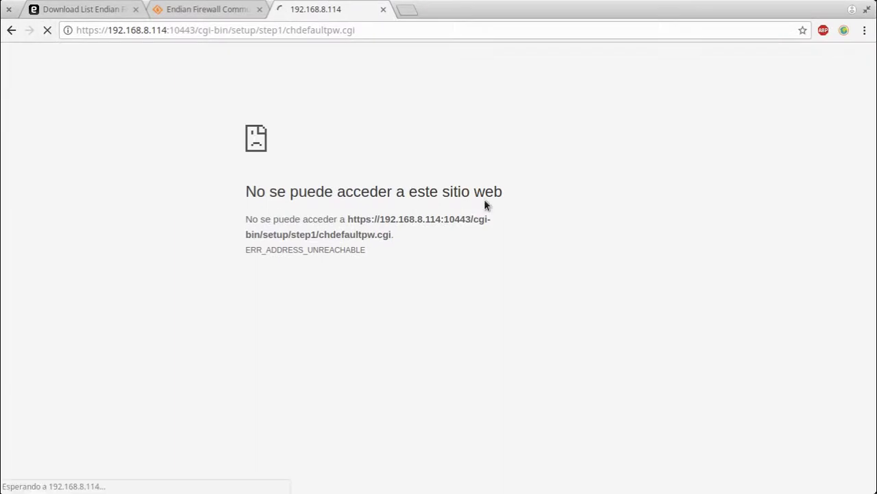
left_click(495, 248)
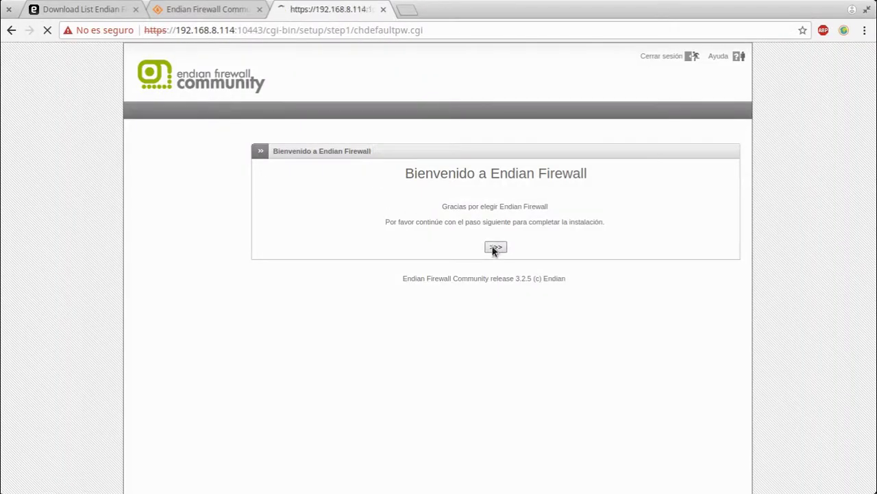
left_click(484, 242)
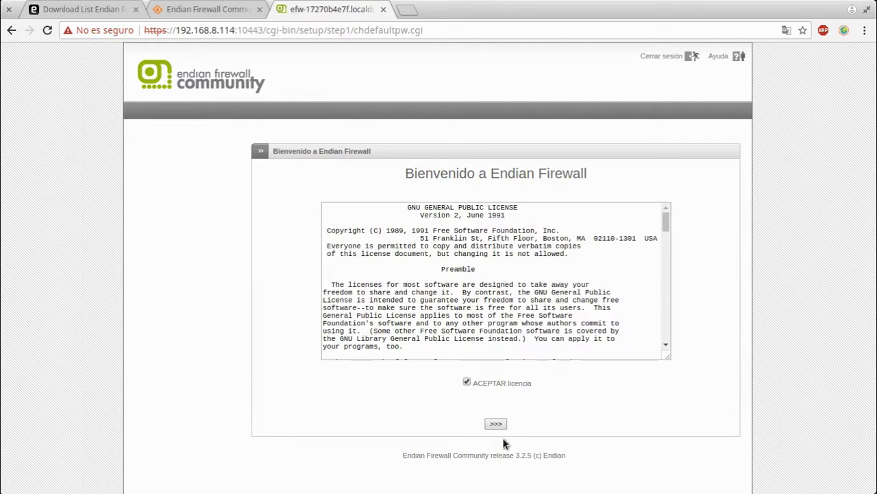
left_click(498, 425)
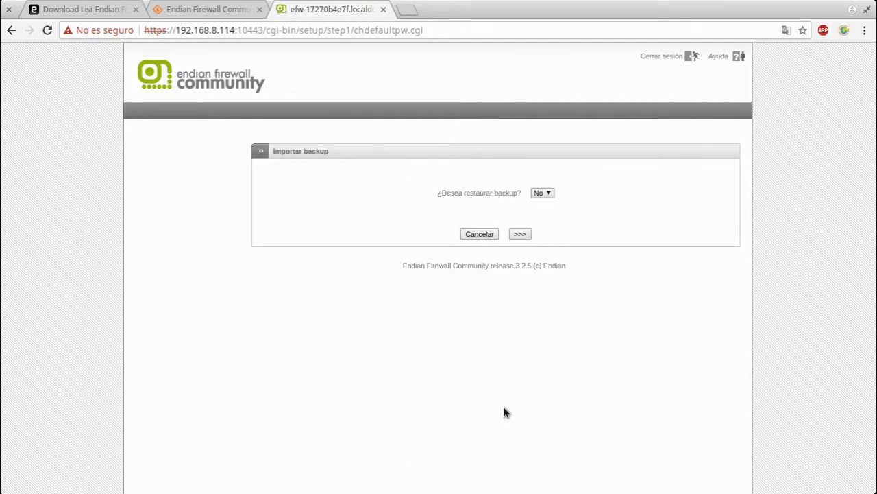
left_click(523, 236)
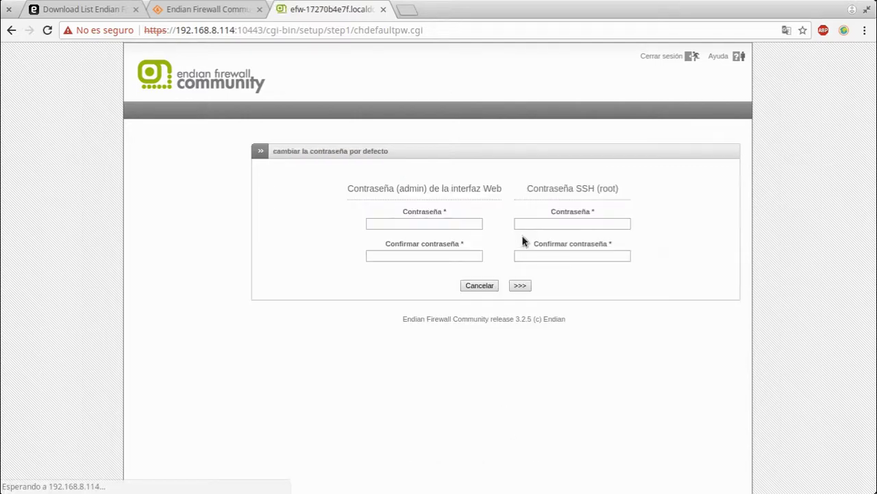
Enter and confirm the web admin and SSH root passwords, then submit
left_click(458, 224)
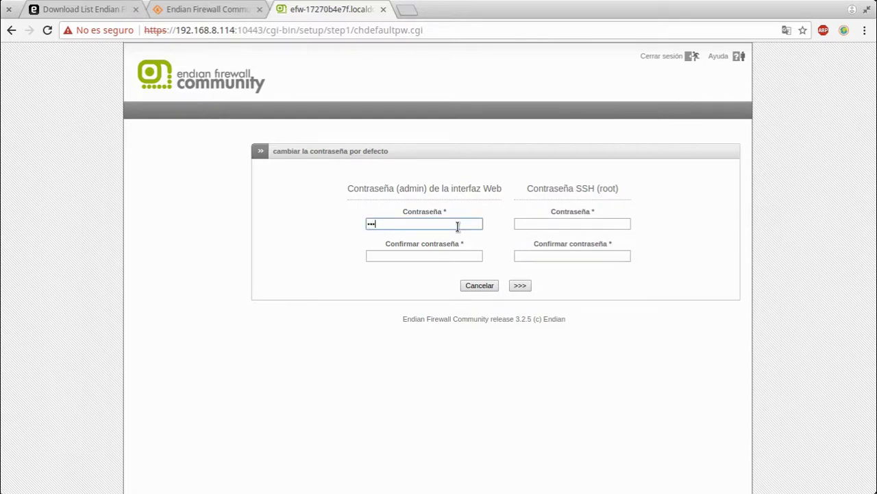
type("*********")
key("Tab")
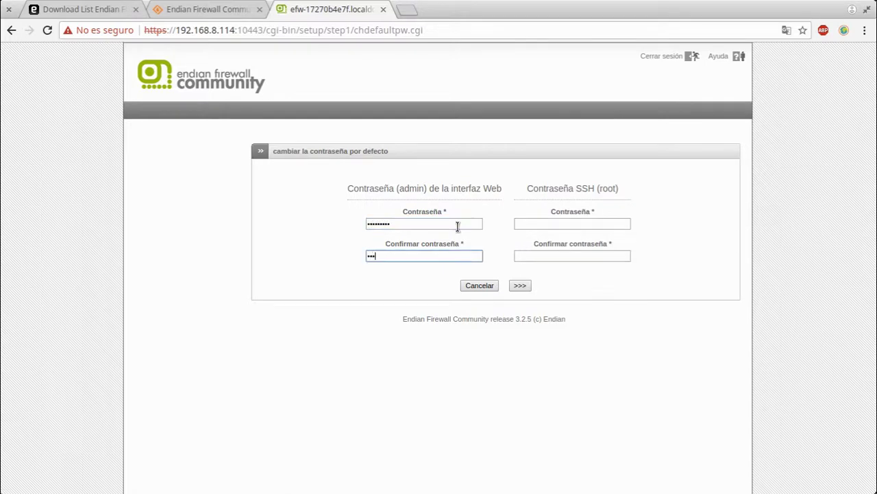
type("*********")
key("Tab")
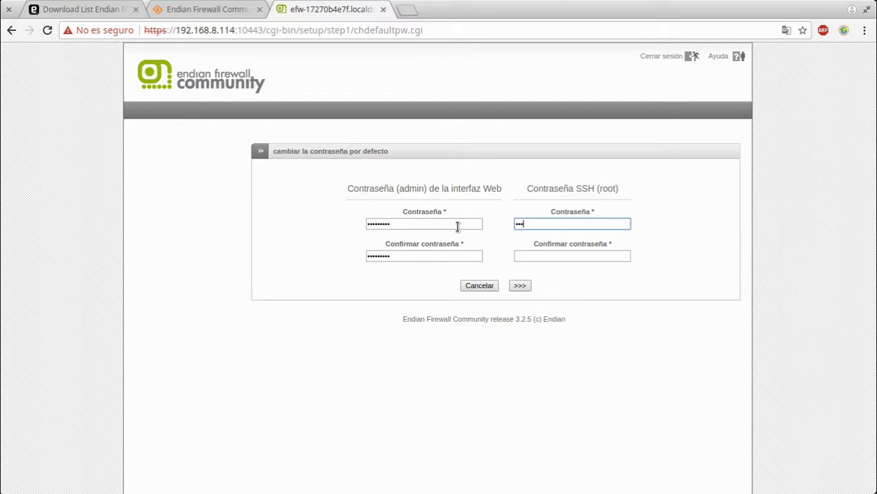
type("*********")
key("Tab")
type("**")
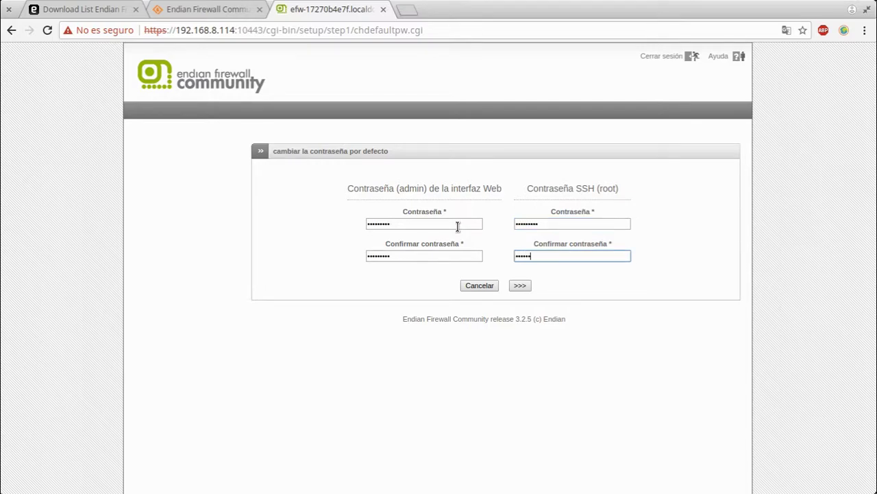
left_click(519, 285)
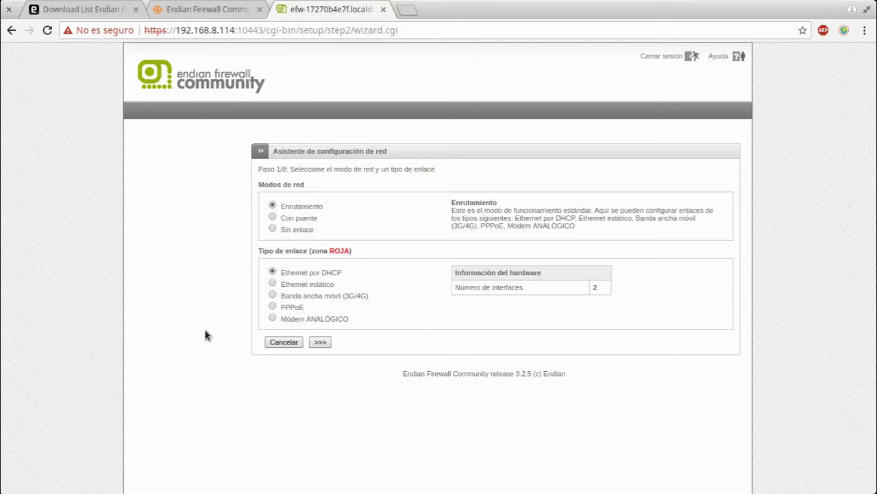
Choose Ethernet estático as the RED link type and continue
left_click(314, 283)
left_click(318, 274)
left_click(321, 286)
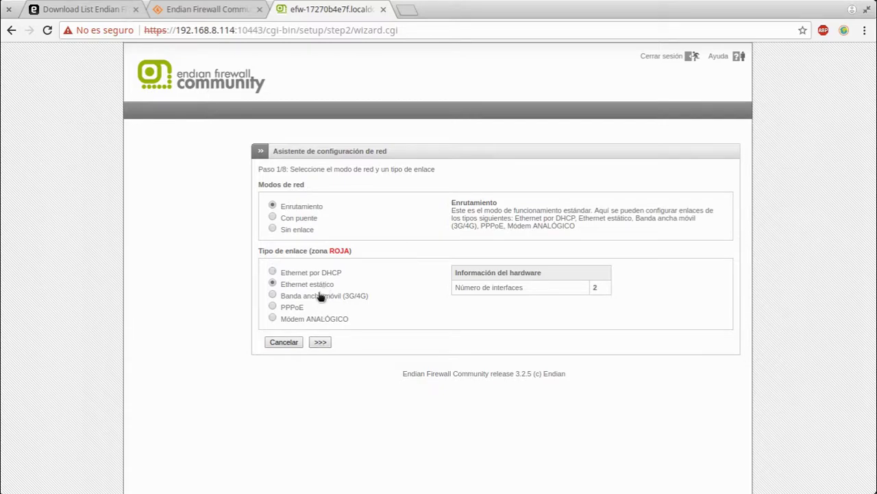
left_click(323, 342)
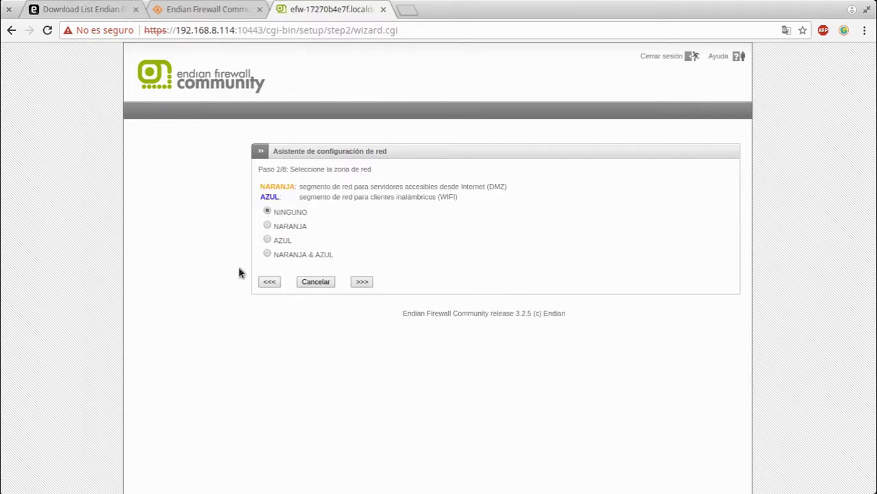
Keep NINGUNO for extra zones and reach the network preferences step
left_click(363, 281)
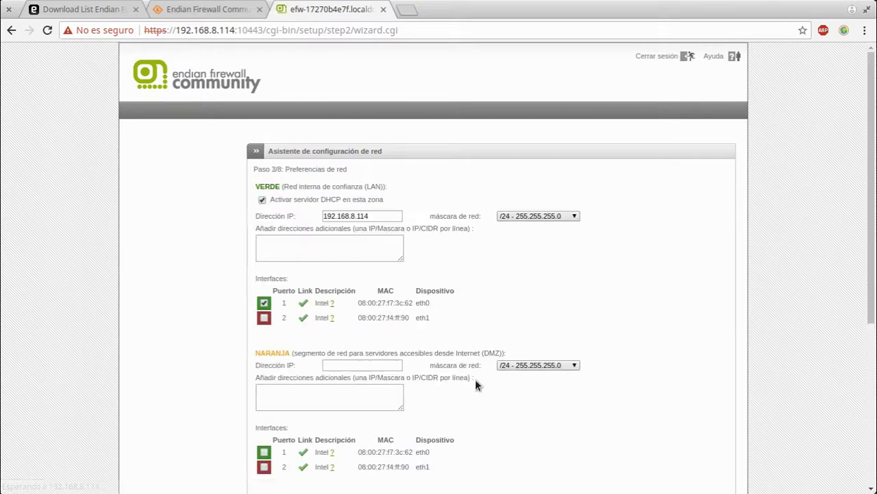
scroll(492, 363, "down", 4)
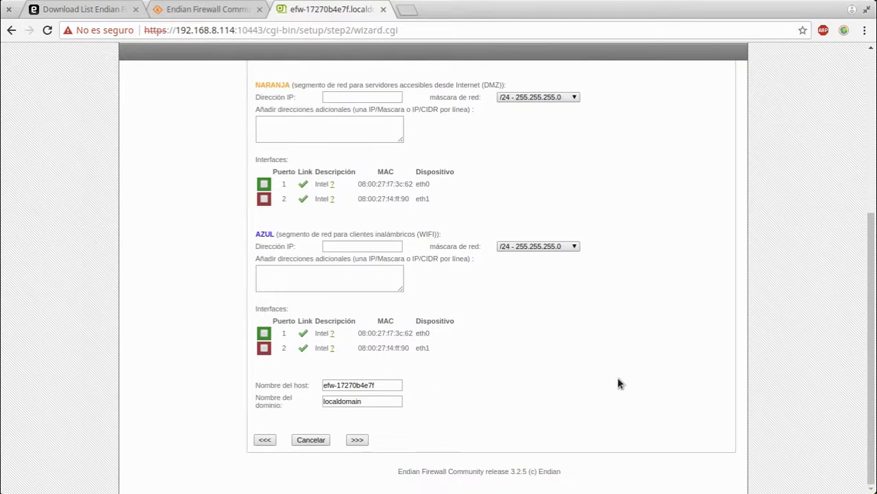
scroll(492, 366, "up", 4)
scroll(325, 333, "down", 4)
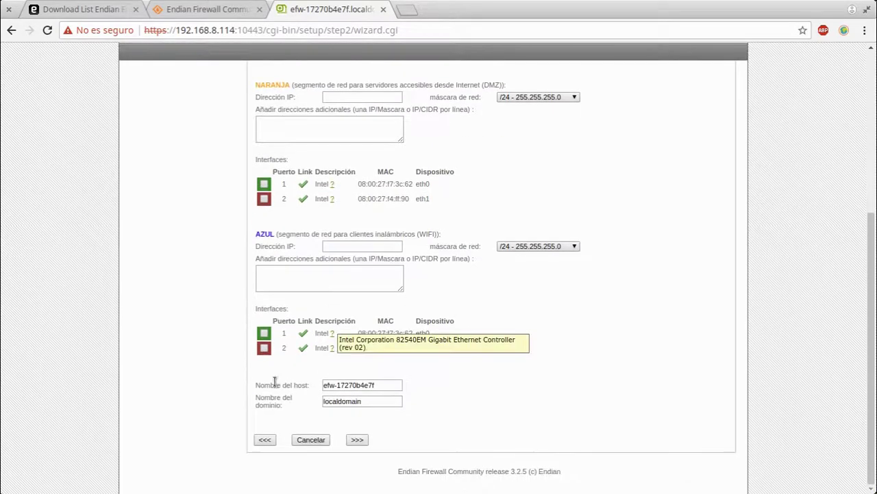
left_click(265, 439)
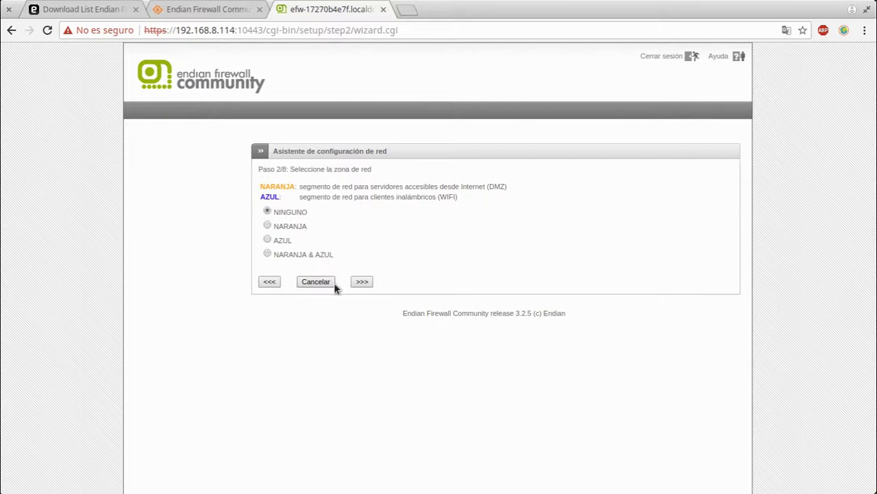
left_click(363, 283)
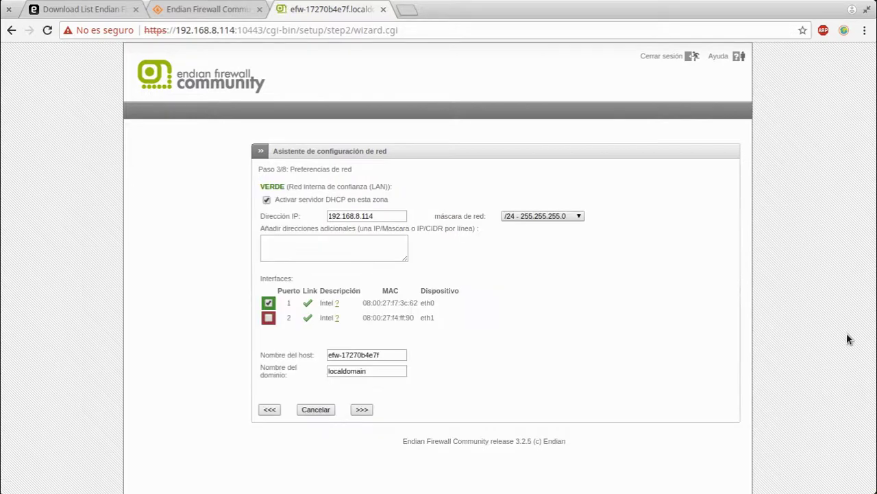
Set host name fw1 and domain sugeek.local, then submit
left_click(386, 357)
key("ctrl+a")
type("fw1")
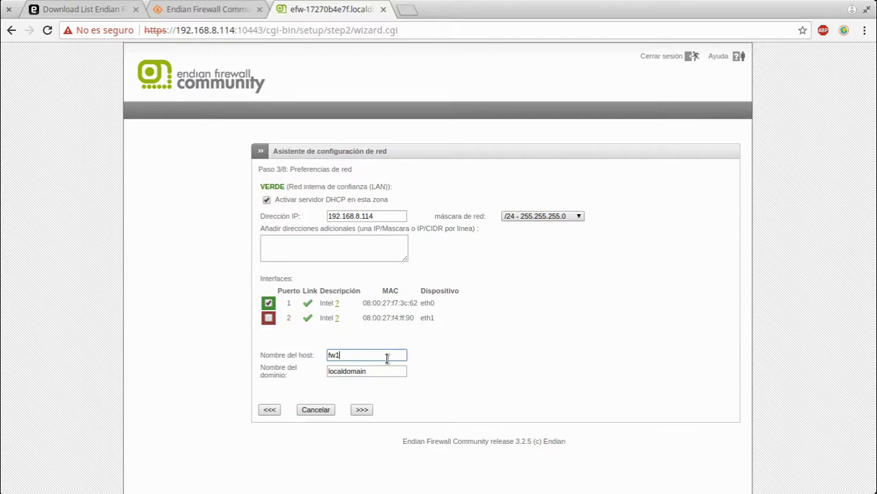
type(".sugeek.loca")
key("BackSpace")
key("BackSpace")
key("BackSpace")
key("BackSpace")
key("BackSpace")
key("BackSpace")
key("BackSpace")
key("Tab")
type("sug")
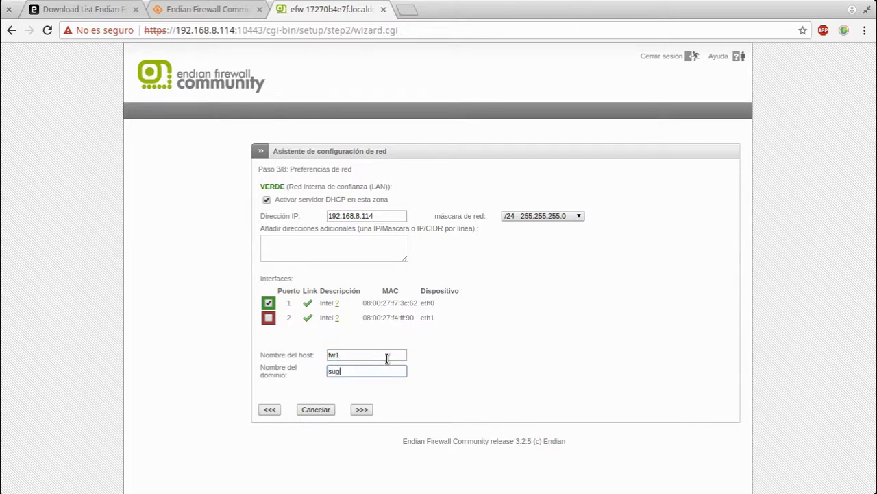
type("eek.local")
left_click(363, 409)
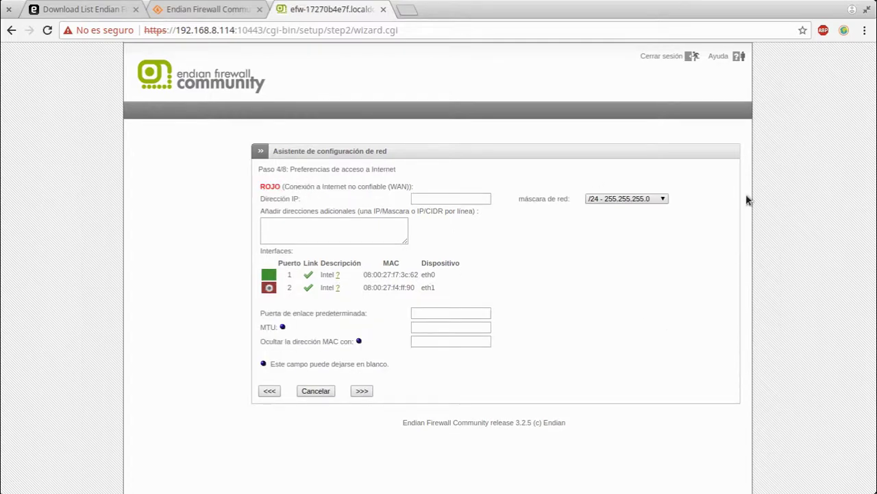
Set RED IP 192.168.1.2 and default gateway 192.168.1.1, then submit
left_click(361, 391)
double_click(439, 220)
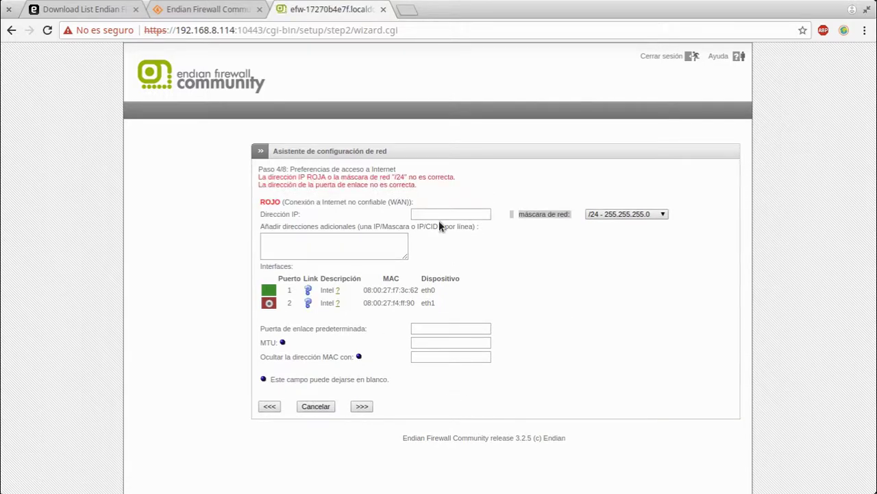
left_click(440, 217)
left_click(442, 214)
type("19")
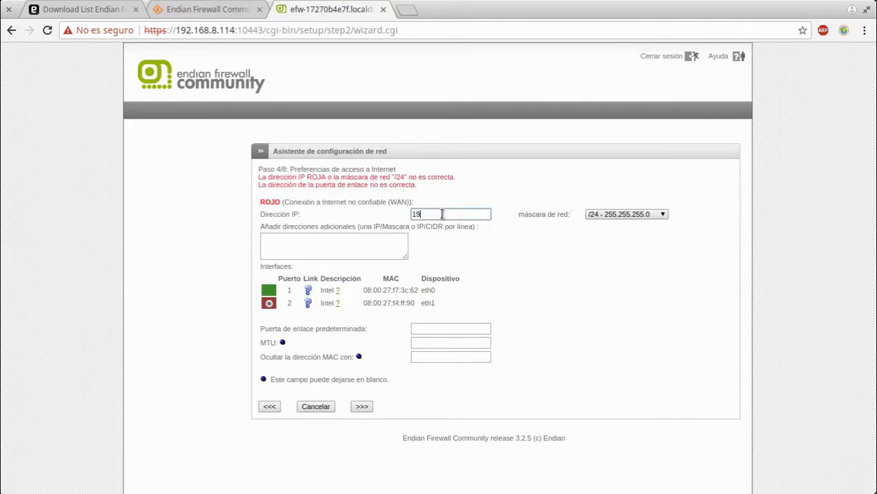
type("2.168.1.2")
left_click(573, 261)
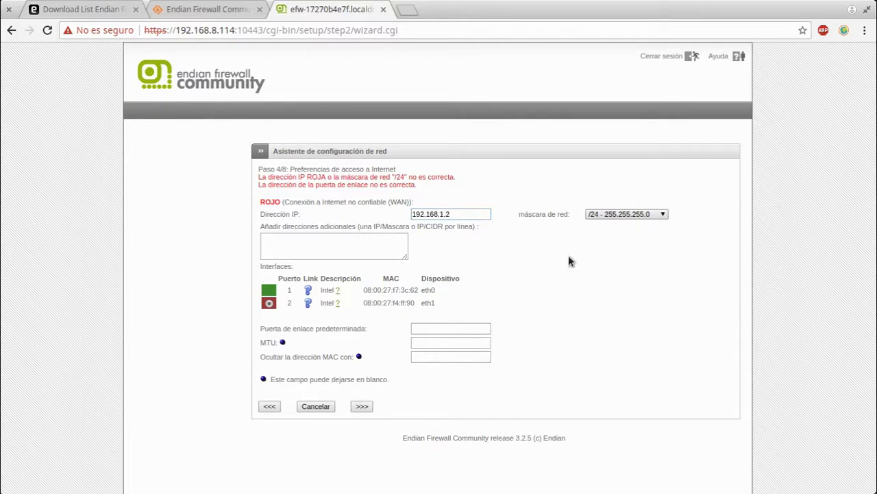
left_click(418, 324)
type("19")
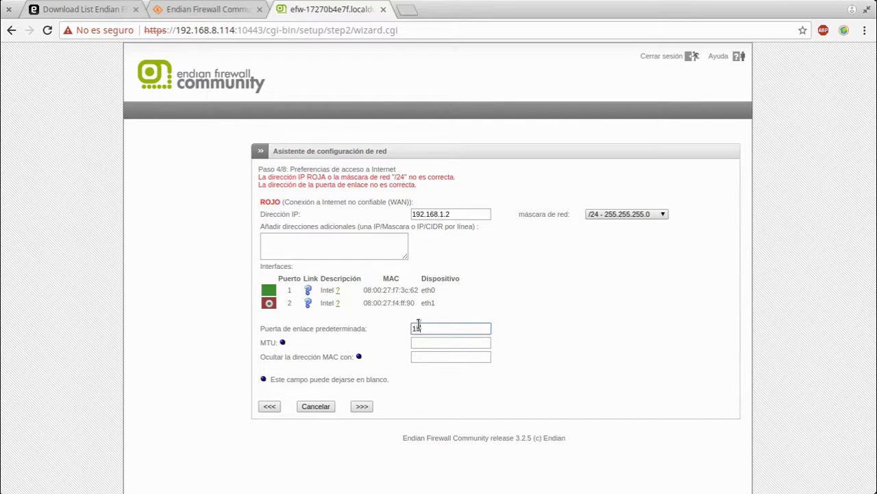
type("2.168.1.1")
left_click(358, 407)
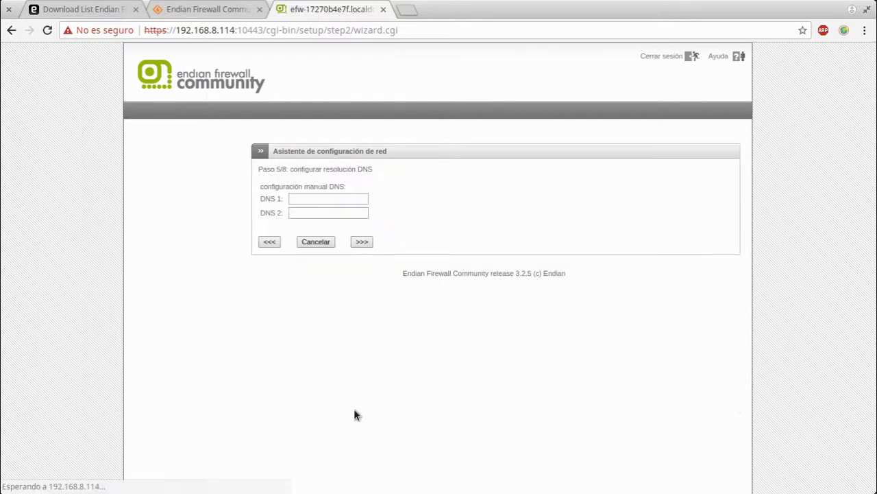
Enter DNS servers 8.8.8.8 and 8.8.4.4 and submit
left_click(335, 203)
type("8.8")
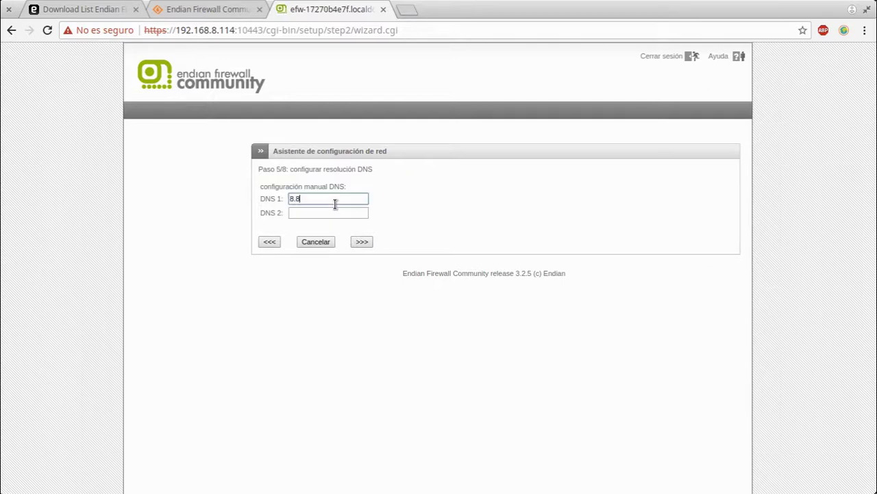
type(".8.8")
left_click(360, 242)
left_click(348, 218)
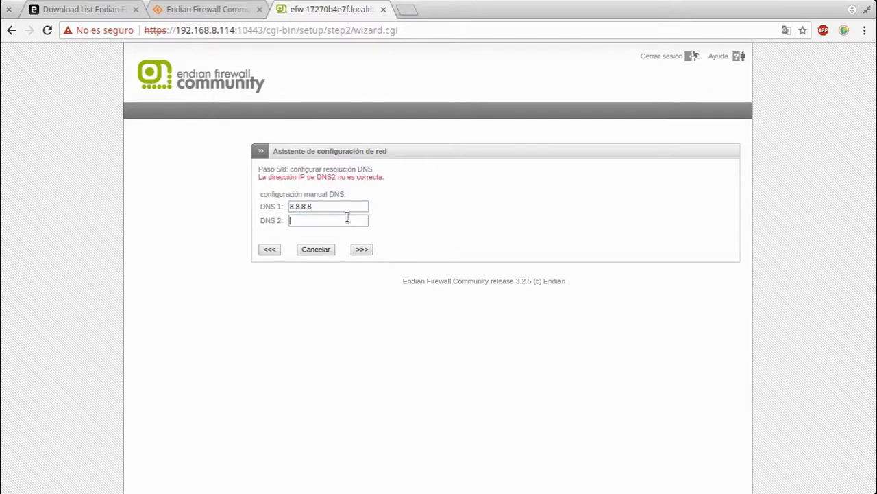
type("8.8.4.4")
key("Return")
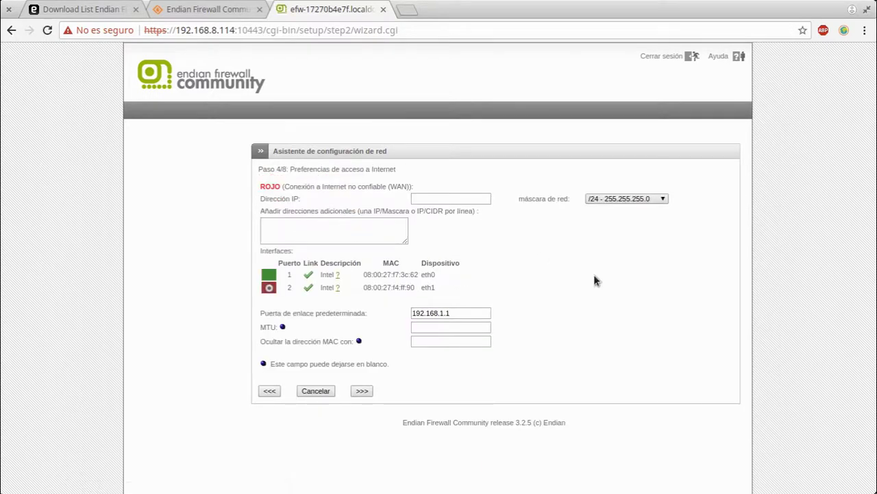
Re-enter RED IP 192.168.1.2 and second DNS 8.8.4.4, advancing past the DNS step
left_click(465, 201)
type("192.")
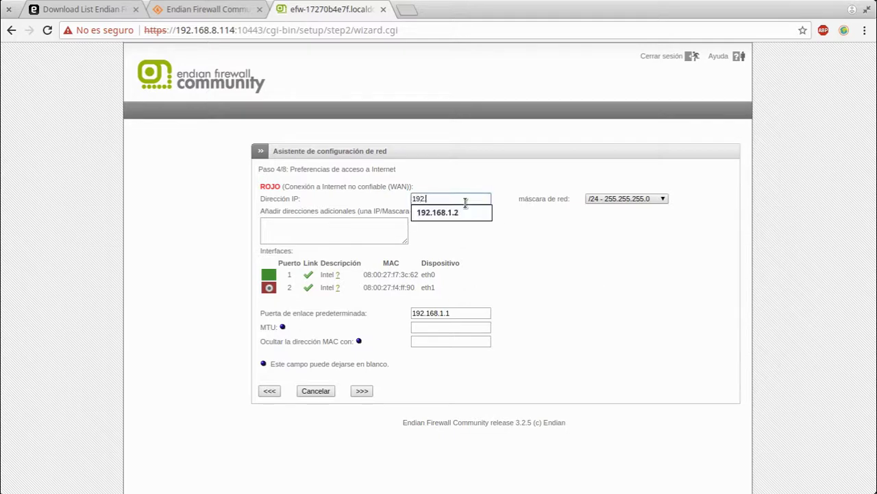
type("168.1.2")
left_click(442, 213)
left_click(362, 390)
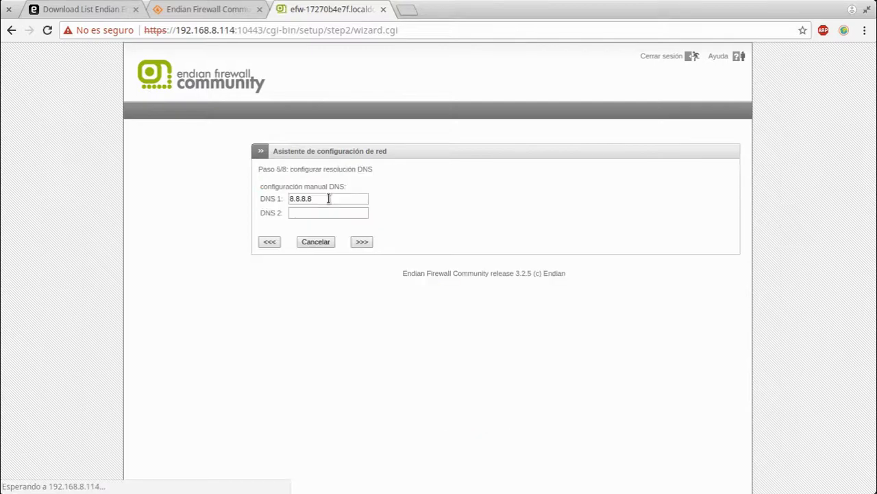
left_click(323, 212)
type("8.8.")
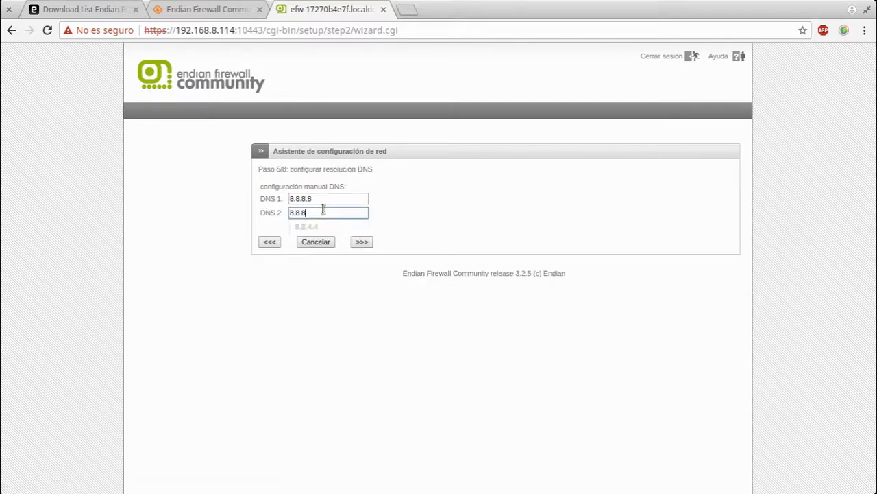
key("Down")
key("Return")
Skip the administrator email step and apply the network configuration
left_click(362, 243)
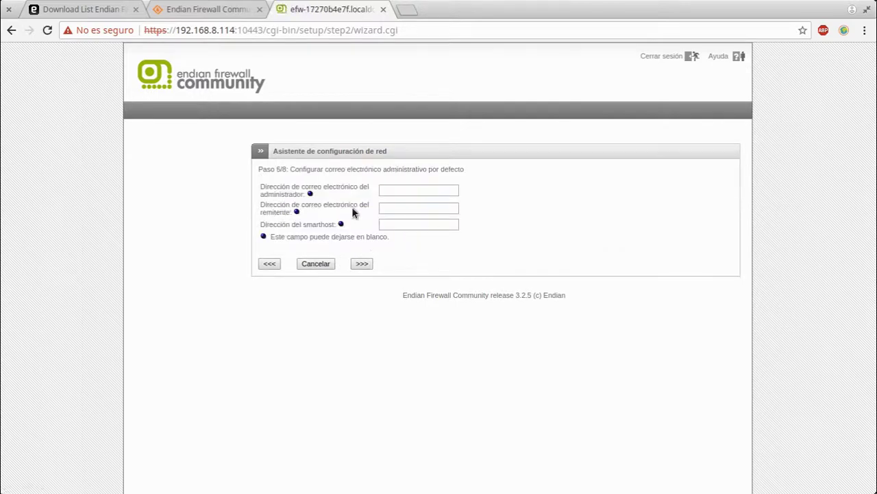
left_click(357, 264)
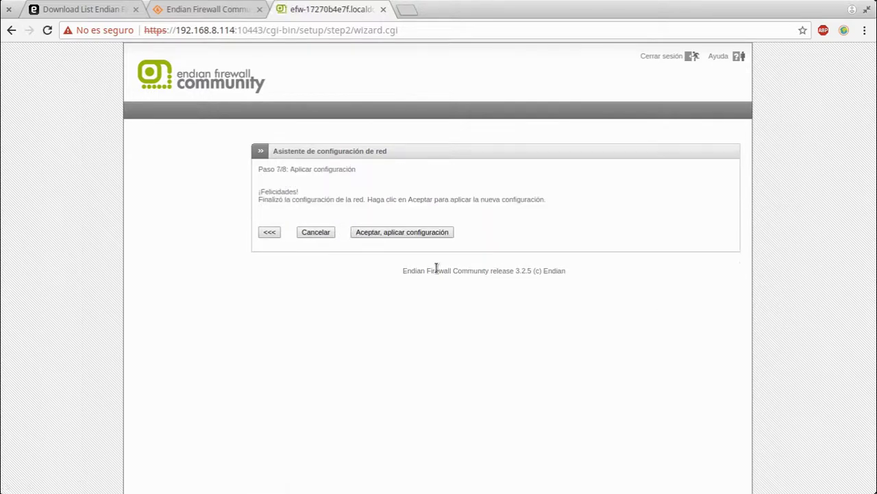
left_click(364, 233)
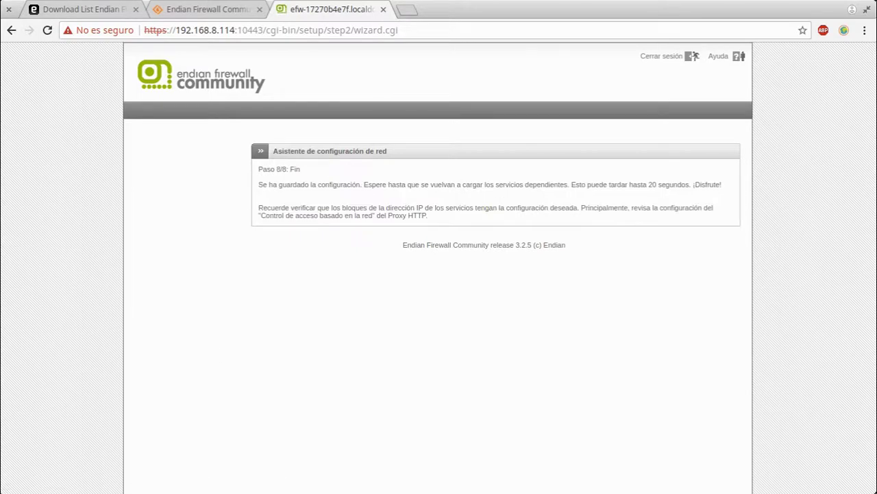
key("alt+Tab")
Exit the root shell back to the firewall console menu
type("exi")
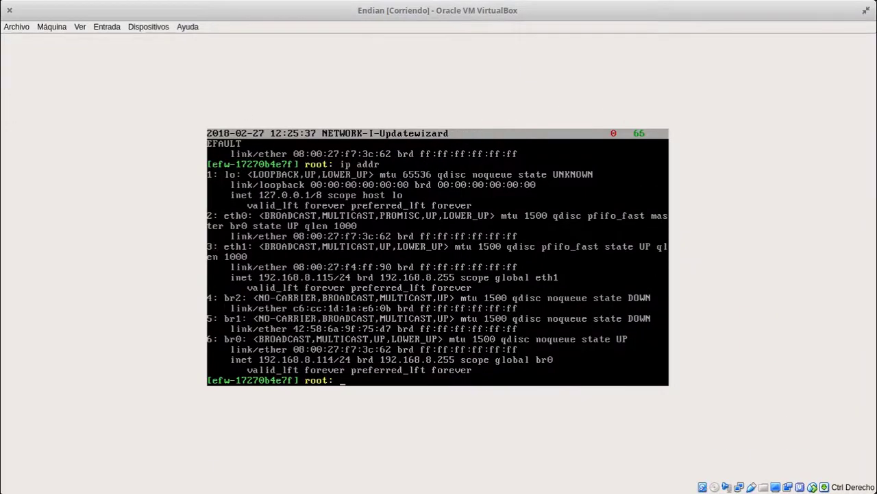
type("t")
key("Return")
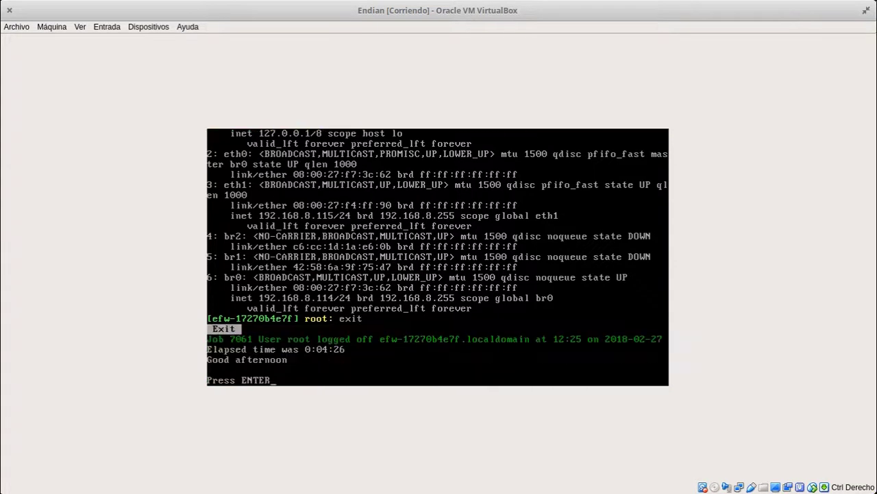
key("Return")
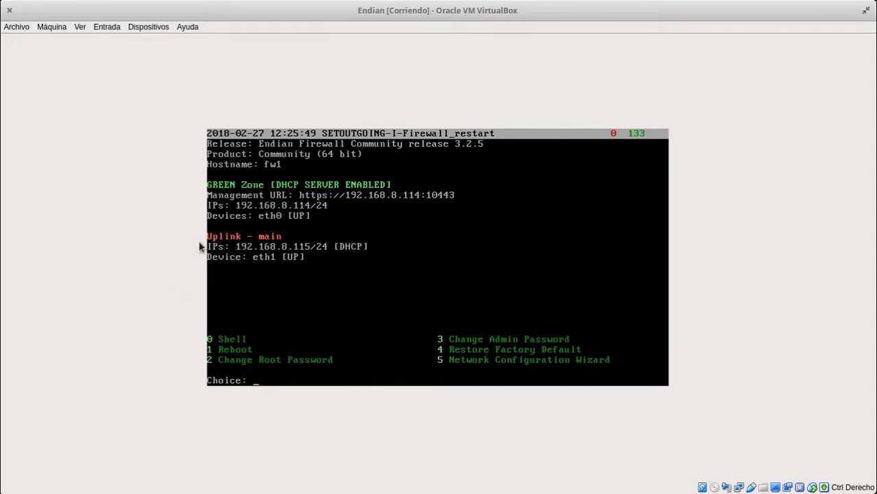
Attach the VM's Adaptador 2 to Red interna (intnet) and return to Chrome
left_click(148, 27)
mouse_move(160, 71)
left_click(365, 73)
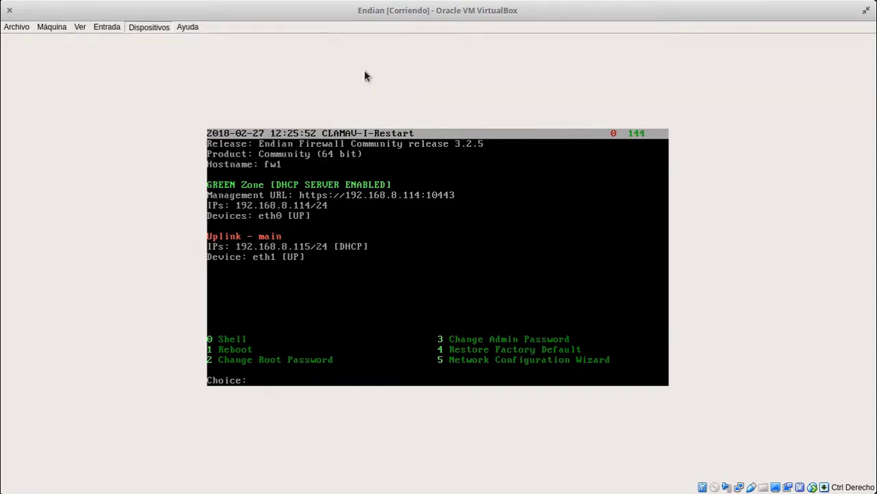
left_click(410, 131)
left_click(442, 165)
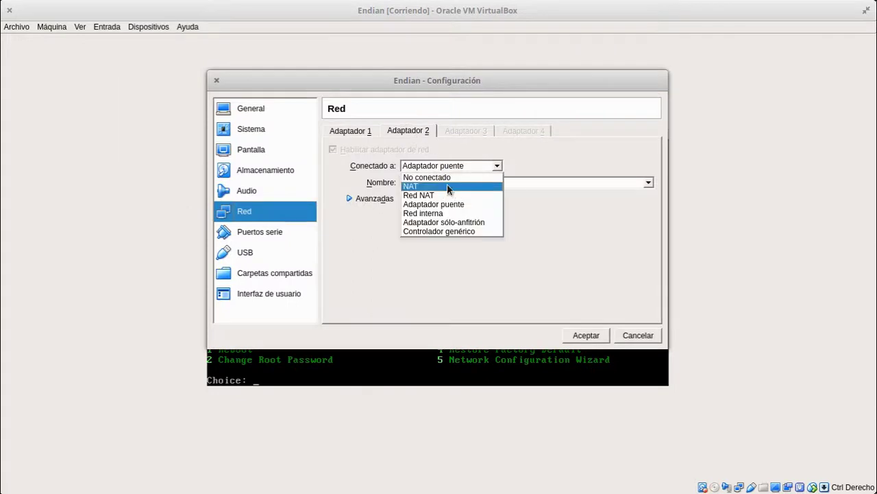
left_click(446, 213)
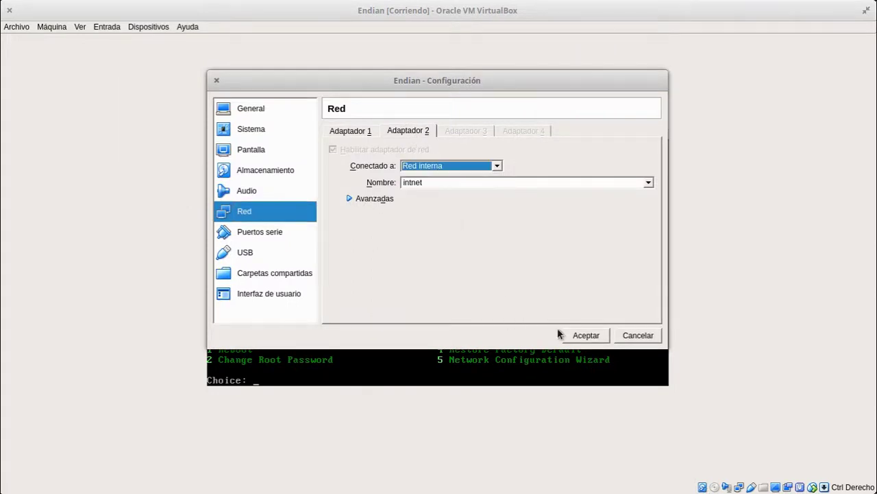
left_click(583, 336)
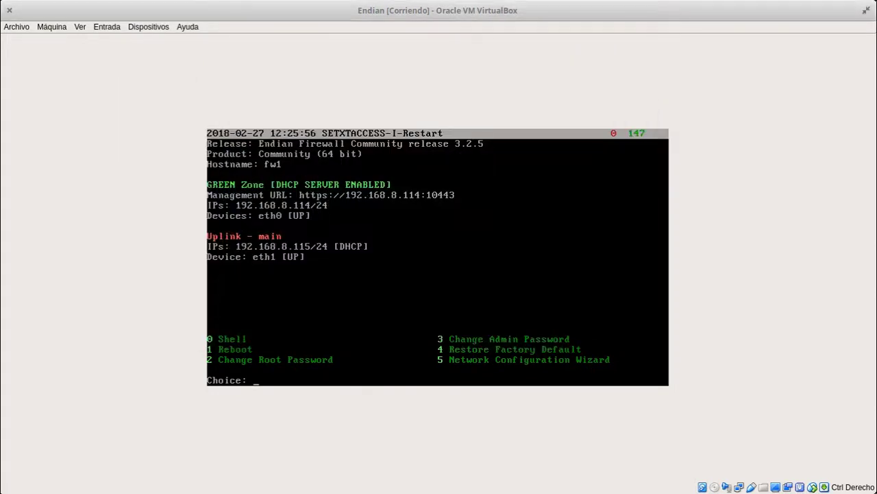
key("alt+Tab")
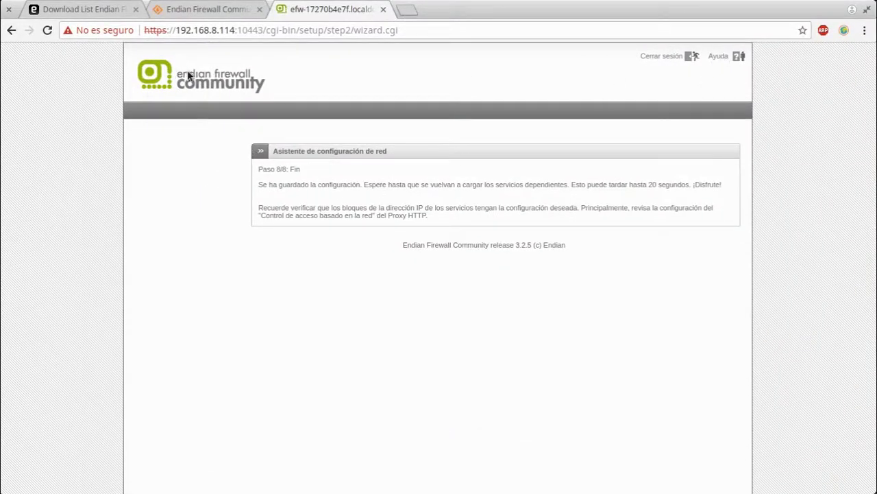
Select the wizard page path and check the VM console before returning to the registration page
left_click_drag(263, 30, 567, 34)
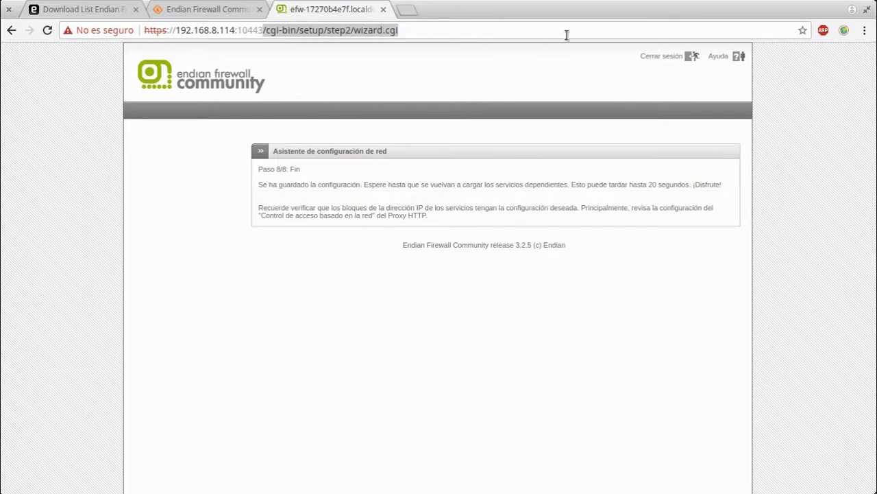
key("alt+Tab")
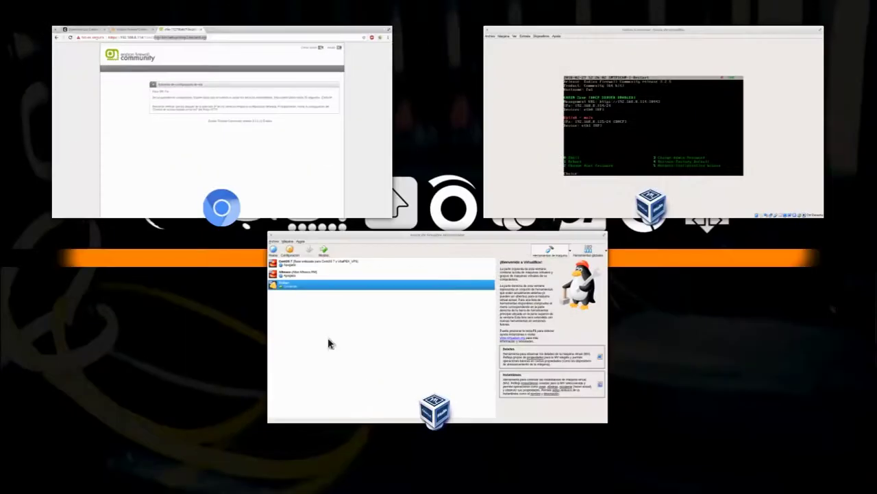
left_click(669, 186)
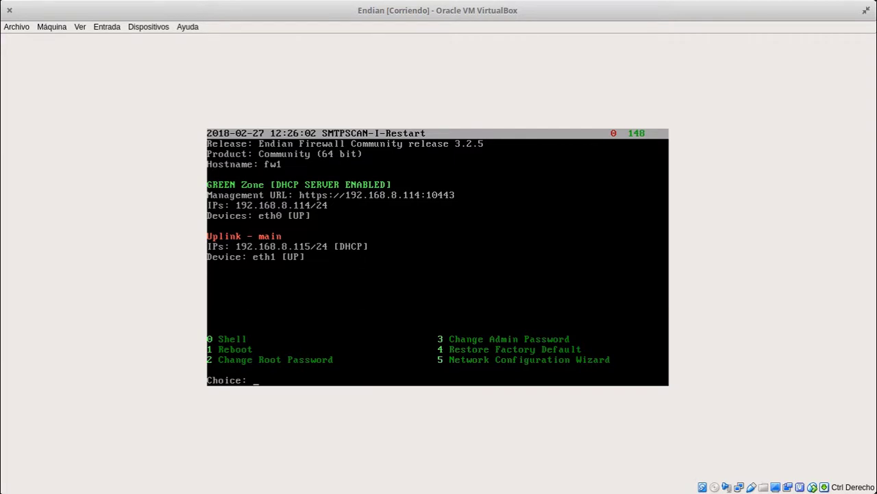
key("super")
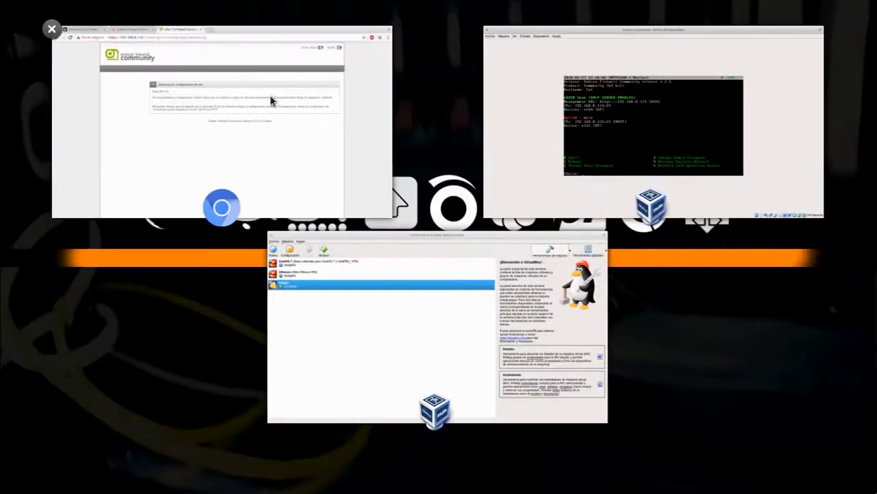
left_click(270, 98)
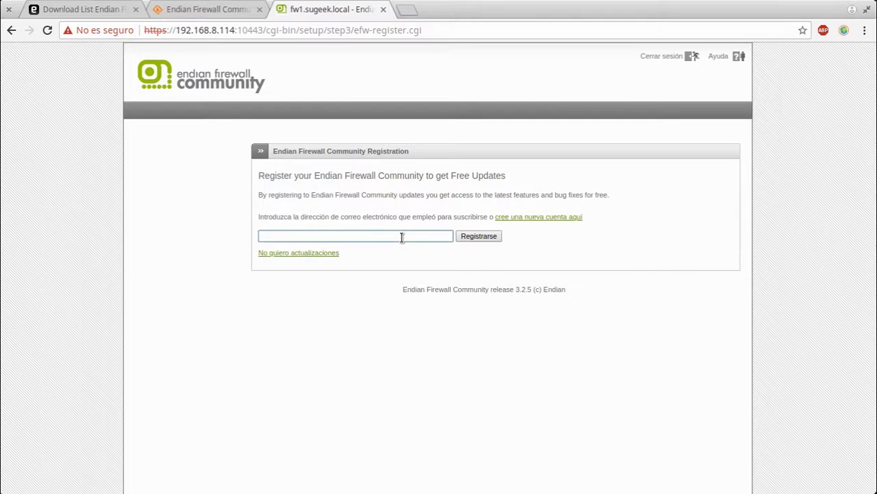
Decline update registration and sign in as admin with the account password
left_click(311, 254)
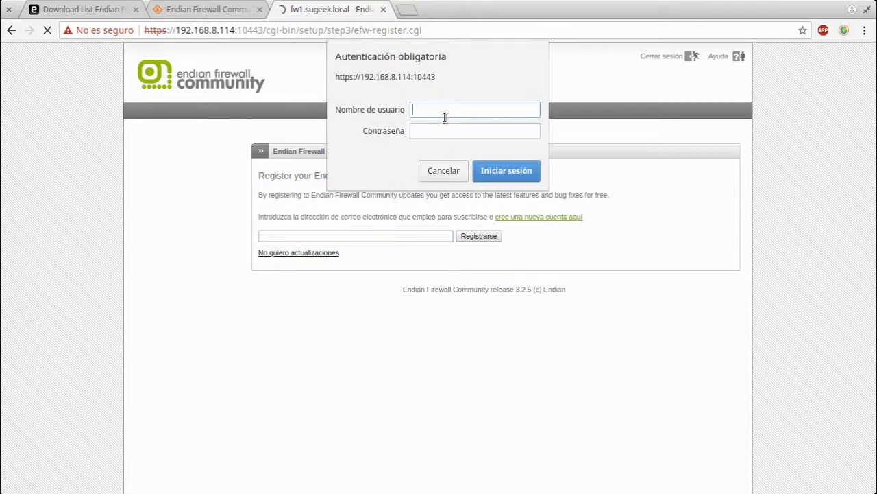
type("admin")
key("Tab")
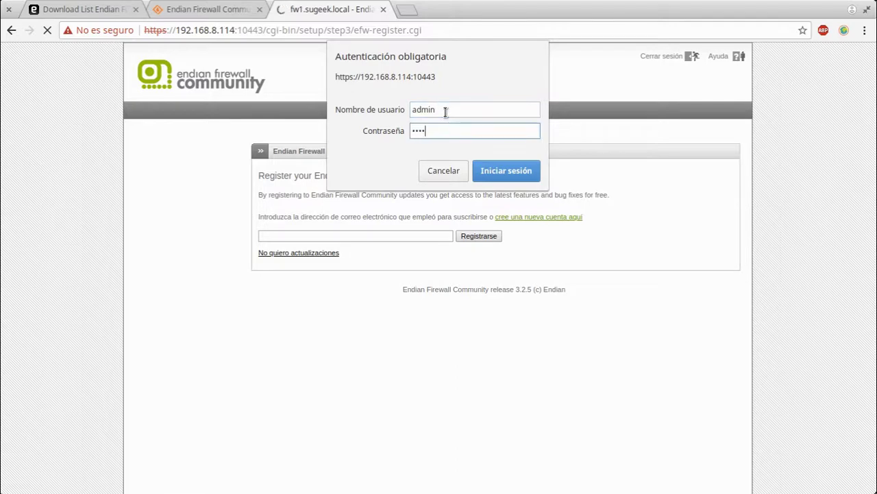
key("Return")
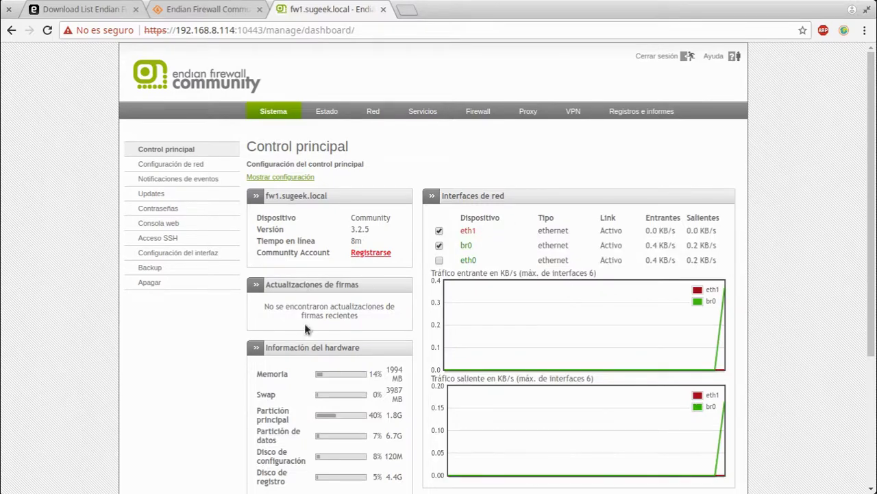
scroll(304, 322, "down", 3)
scroll(345, 327, "up", 3)
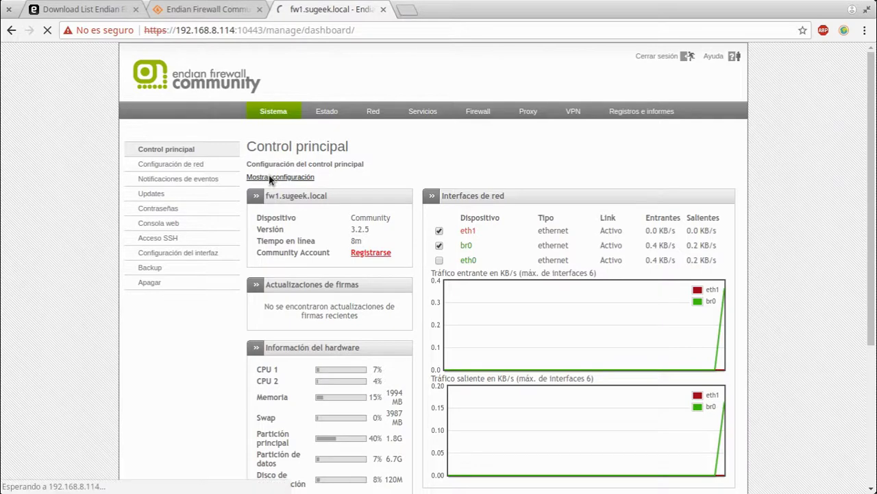
left_click(272, 177)
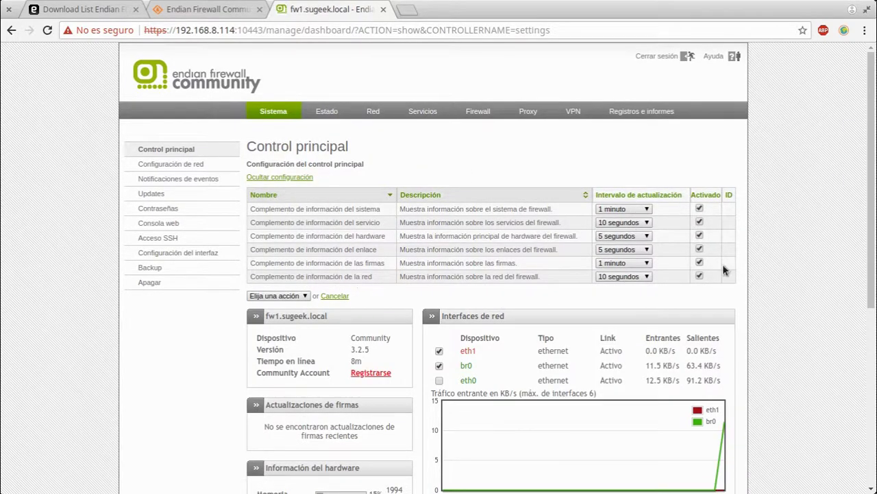
scroll(794, 381, "down", 4)
scroll(794, 380, "up", 4)
left_click(334, 296)
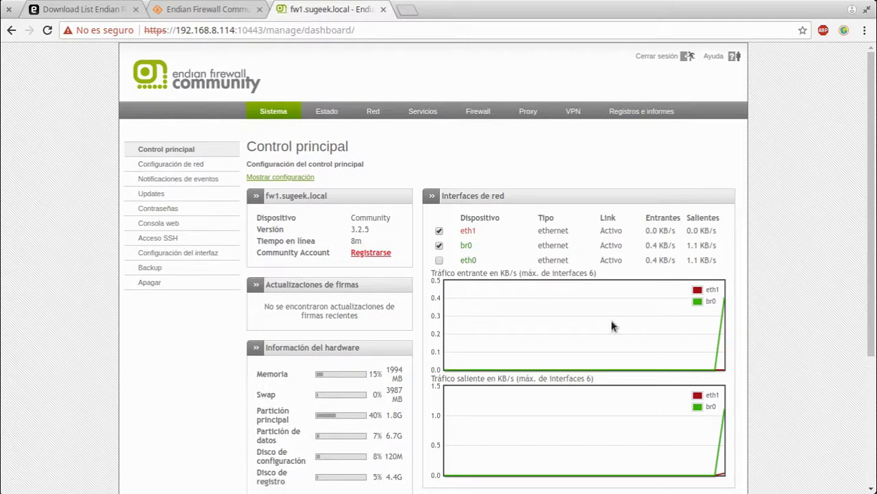
Turn on event notifications and review the events list and the updates registration page
left_click(193, 166)
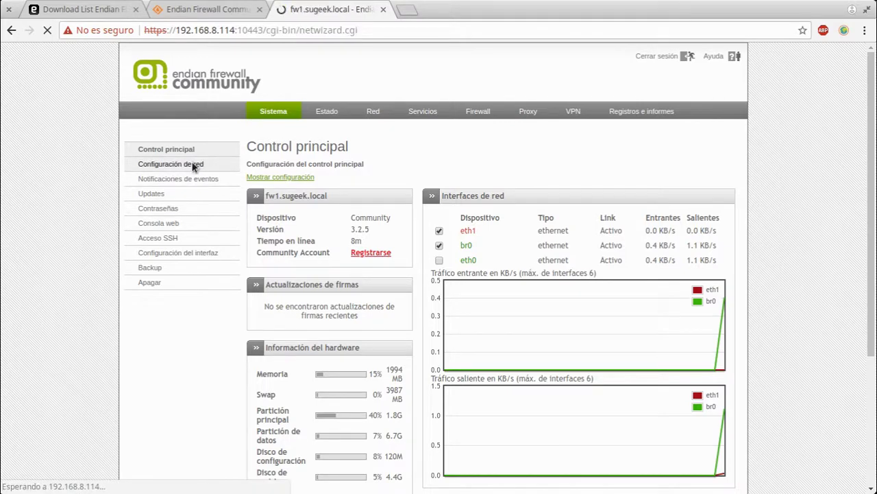
left_click(190, 178)
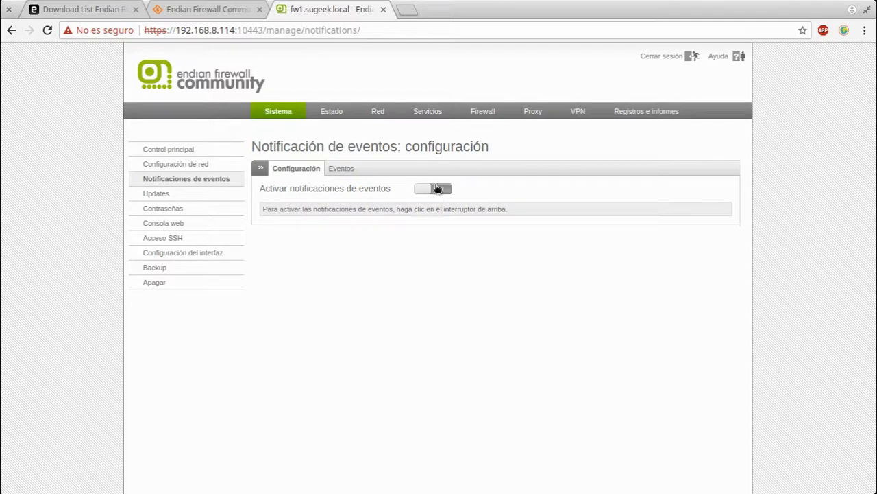
left_click(437, 189)
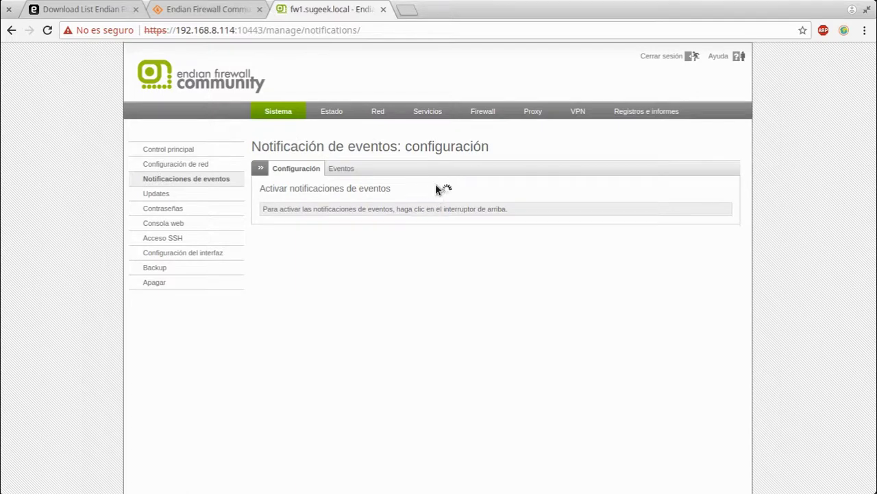
left_click(351, 169)
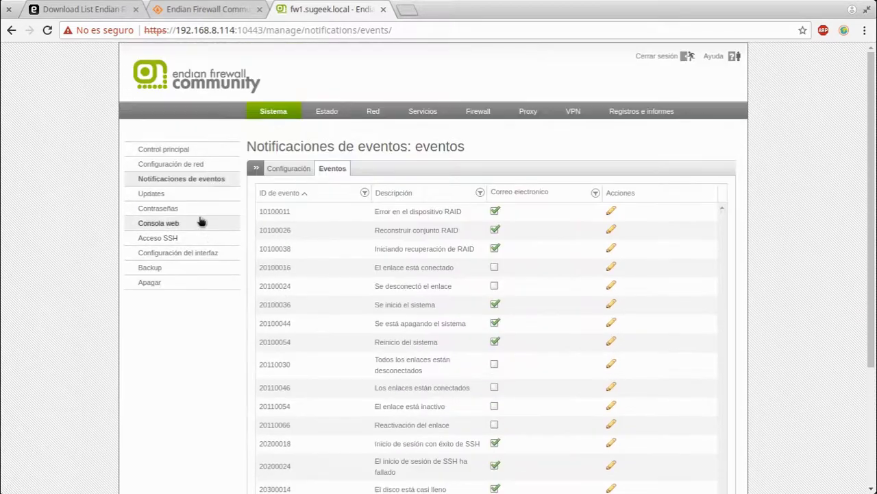
left_click(176, 192)
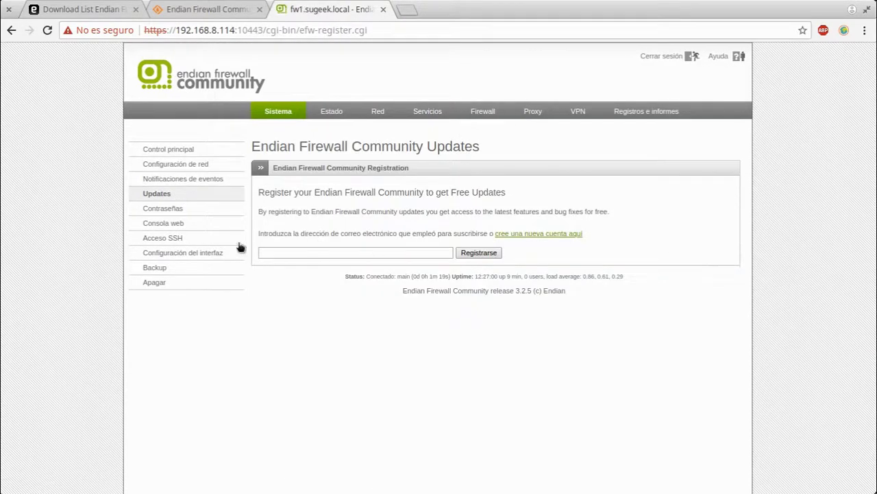
Review the password, web console, SSH access and interface language pages
left_click(170, 208)
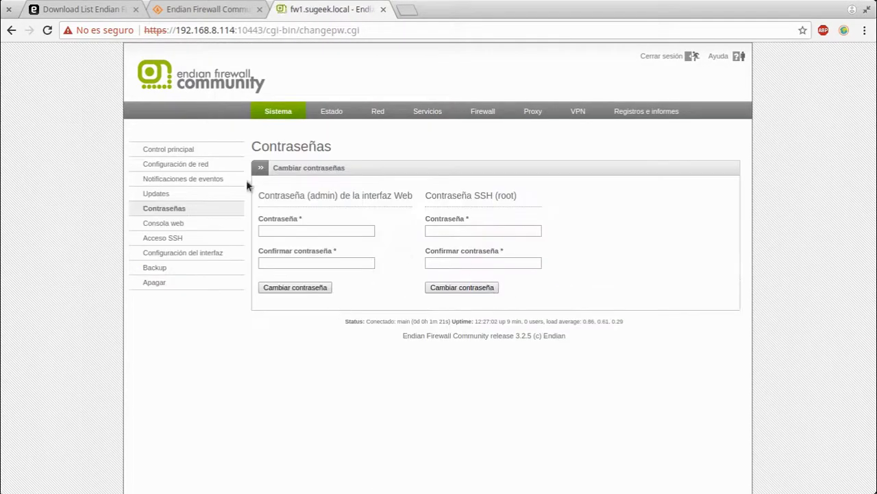
left_click(177, 225)
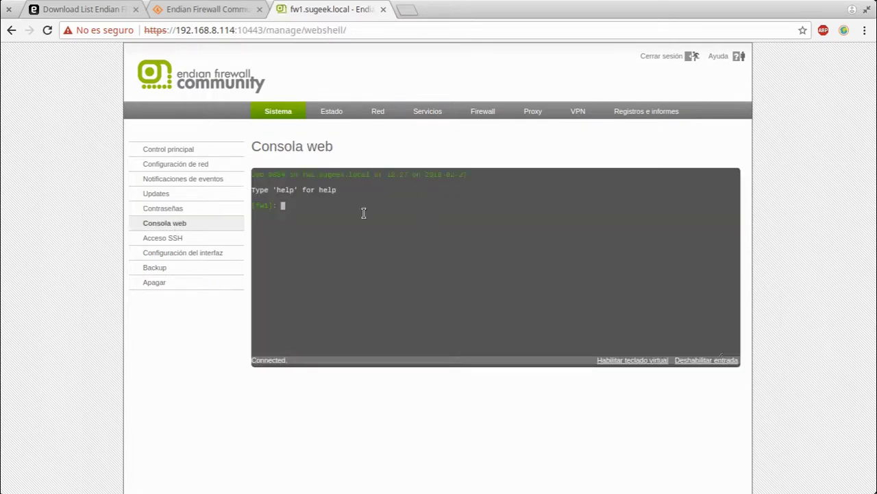
left_click(153, 239)
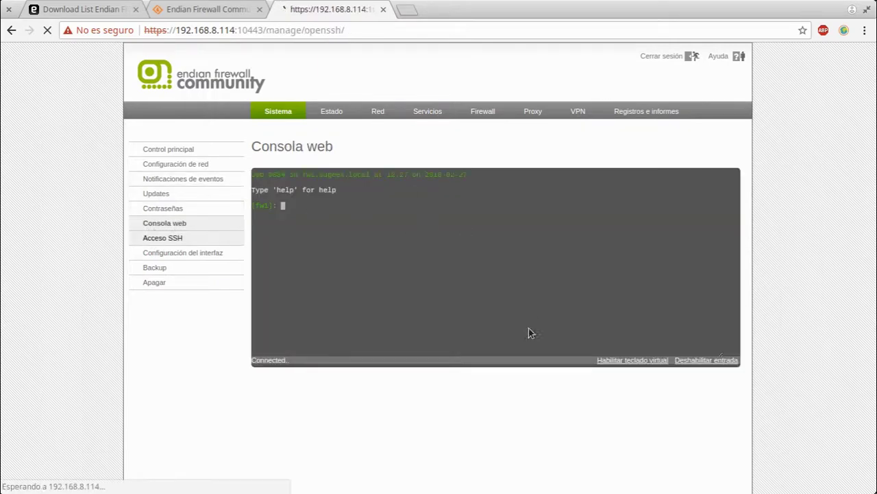
left_click(211, 255)
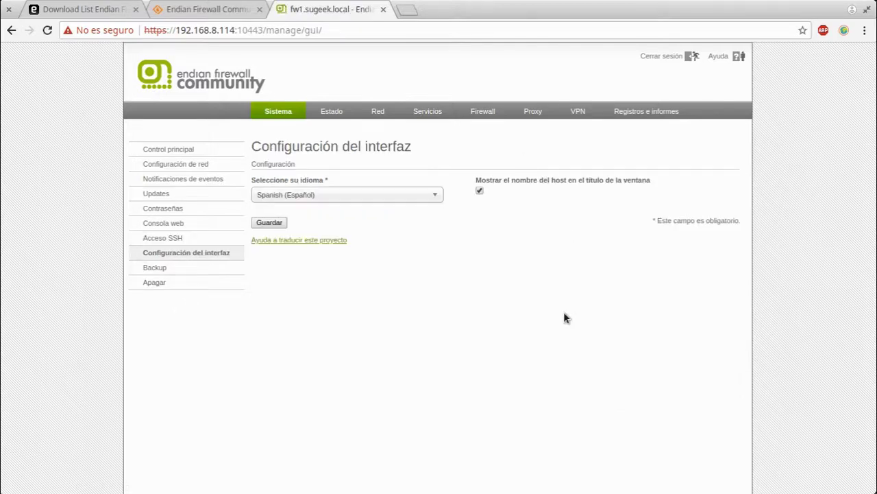
Review the backup and scheduled backup pages, ending on the shutdown/reboot page
left_click(148, 266)
scroll(518, 363, "down", 3)
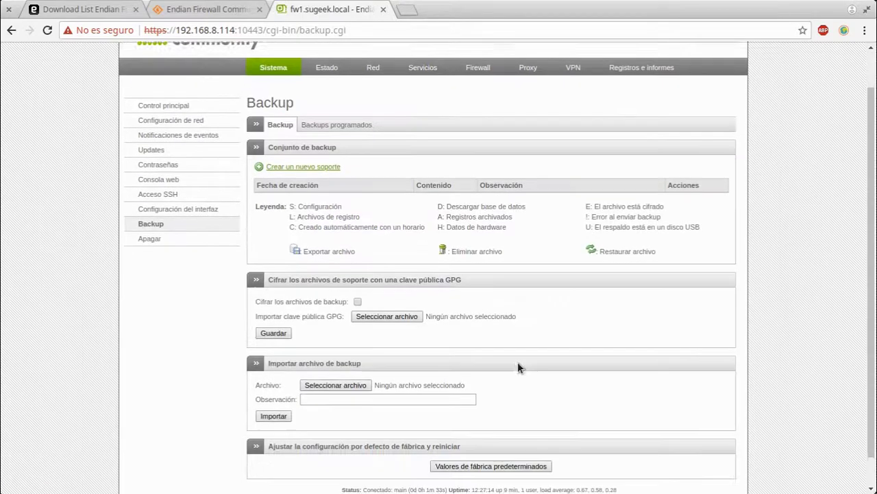
scroll(518, 363, "up", 3)
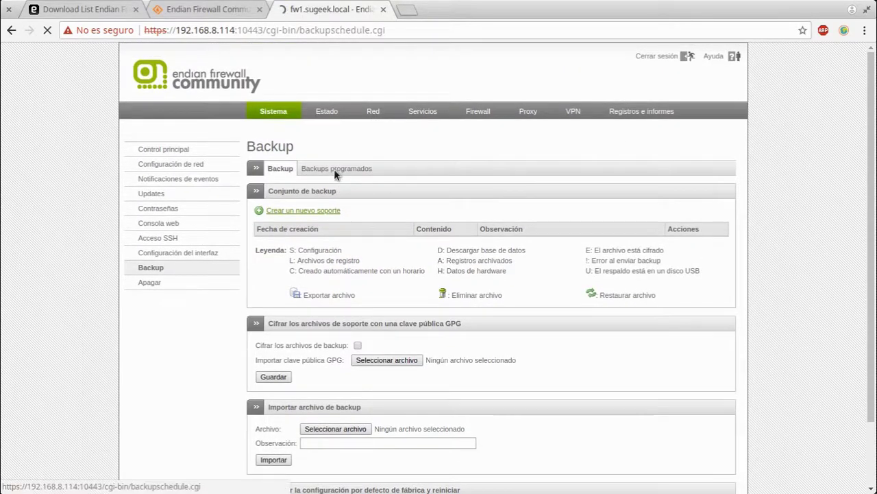
left_click(335, 170)
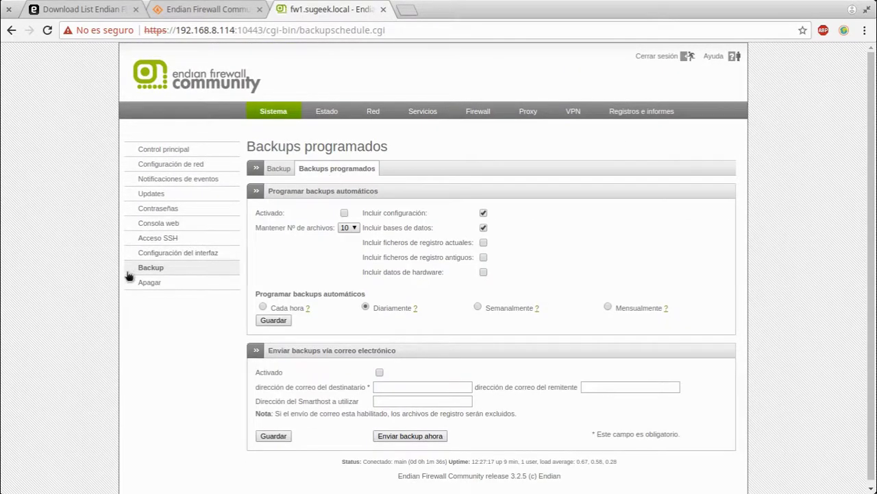
left_click(166, 286)
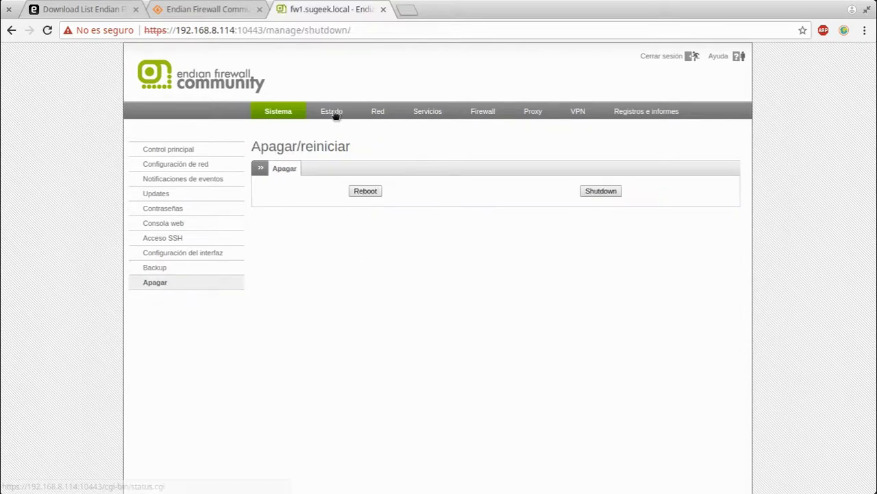
Review the system status overview and the network status details
left_click(333, 114)
scroll(537, 333, "down", 2)
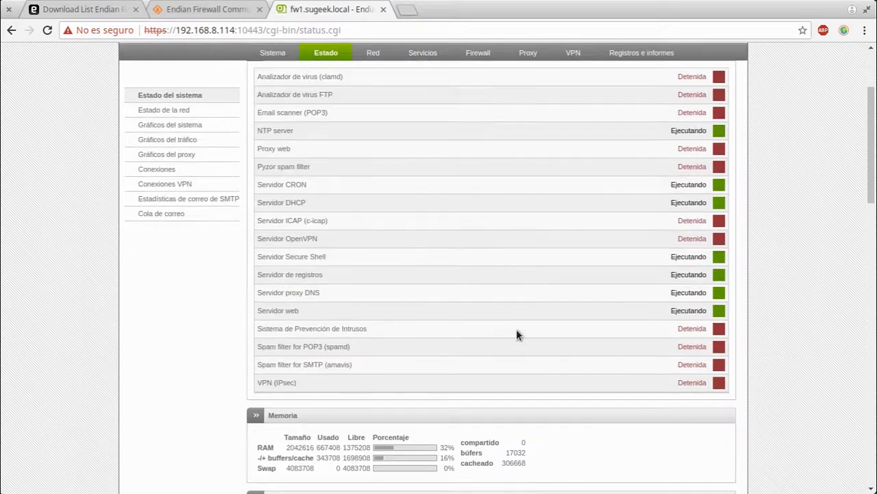
scroll(516, 333, "down", 10)
scroll(507, 334, "down", 5)
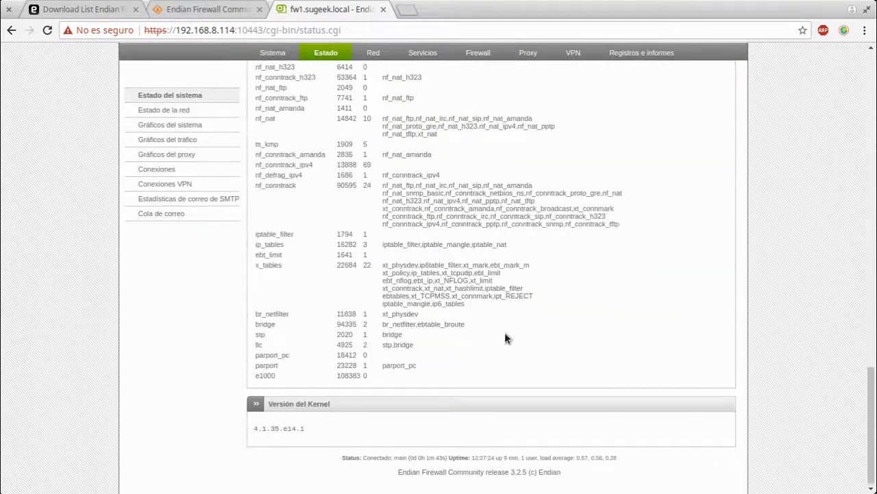
scroll(505, 334, "up", 15)
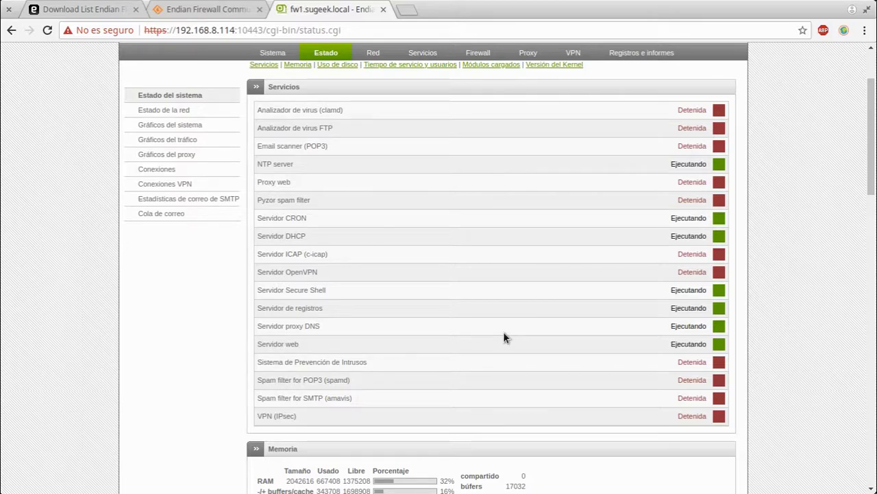
left_click(188, 112)
scroll(592, 367, "down", 3)
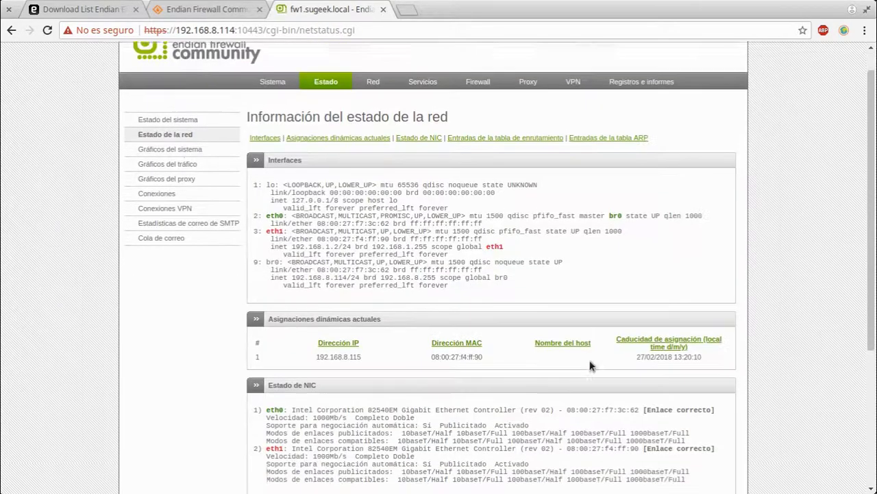
scroll(590, 364, "down", 2)
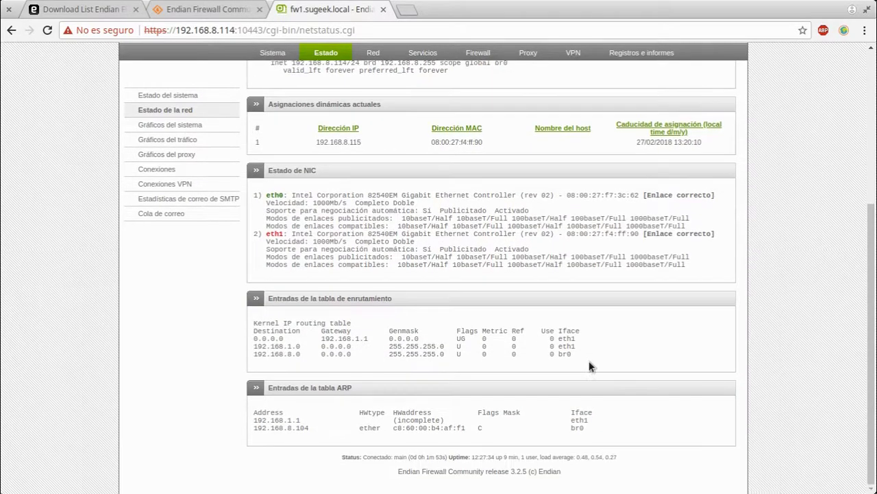
scroll(590, 364, "up", 5)
Look through the CPU and memory system graphs and the network traffic graphs
left_click(170, 124)
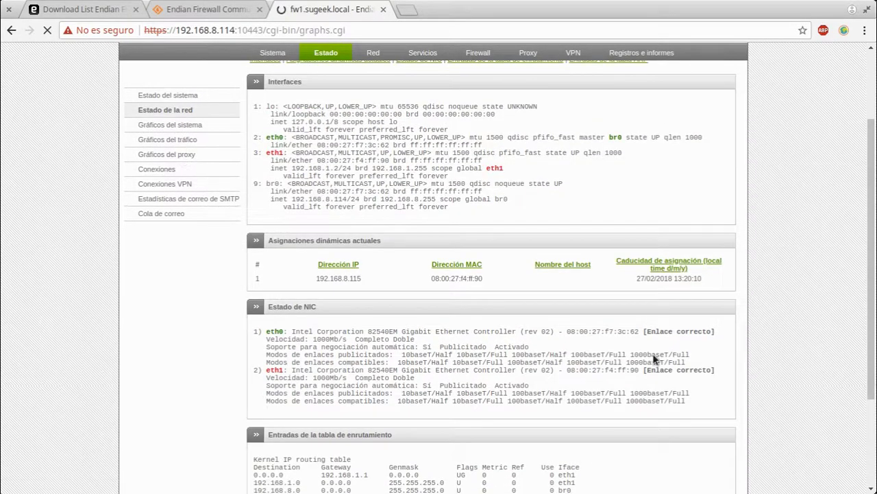
scroll(656, 349, "down", 7)
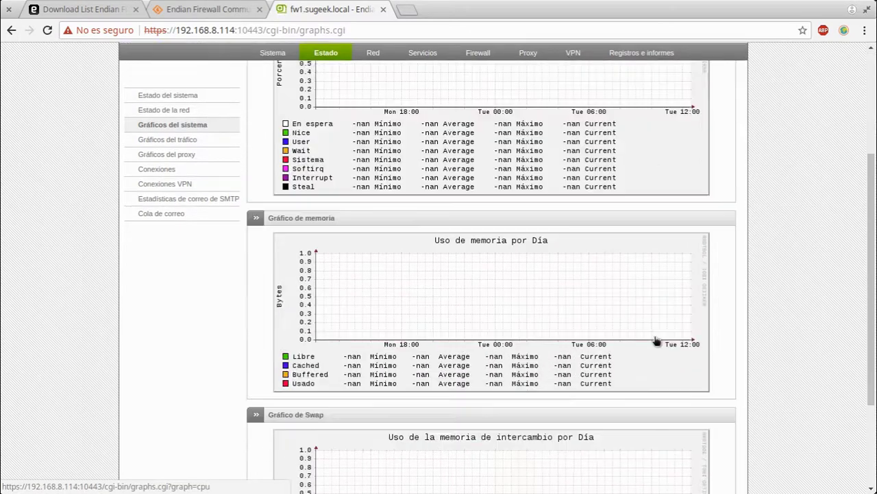
scroll(656, 342, "up", 7)
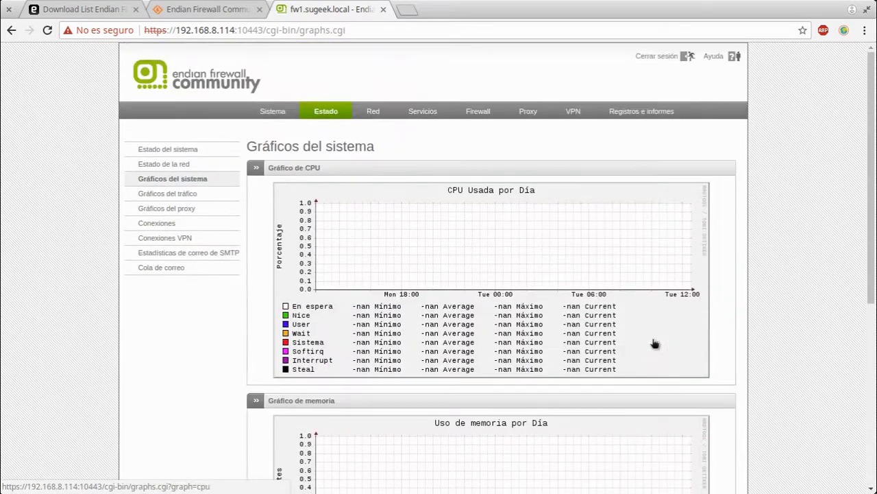
left_click(185, 195)
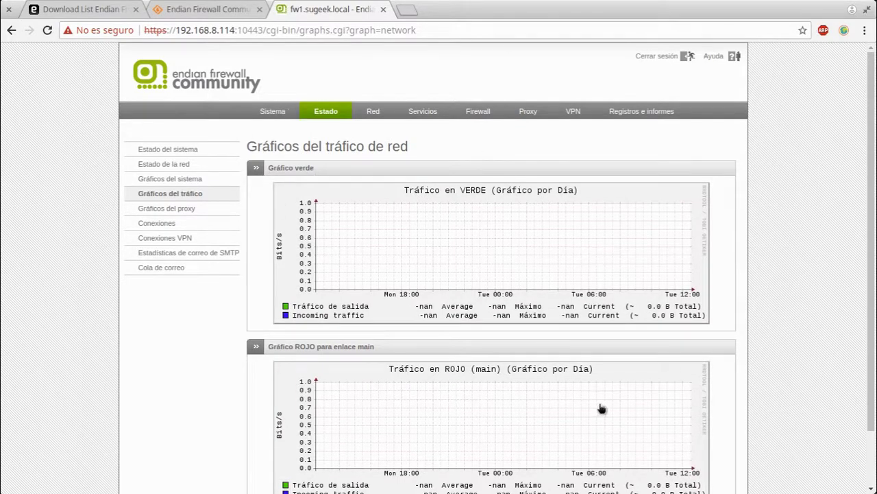
scroll(589, 412, "down", 2)
scroll(580, 411, "up", 2)
Browse the proxy graphs, VPN connections and SMTP mail statistics pages, ending on the mail queue
left_click(170, 209)
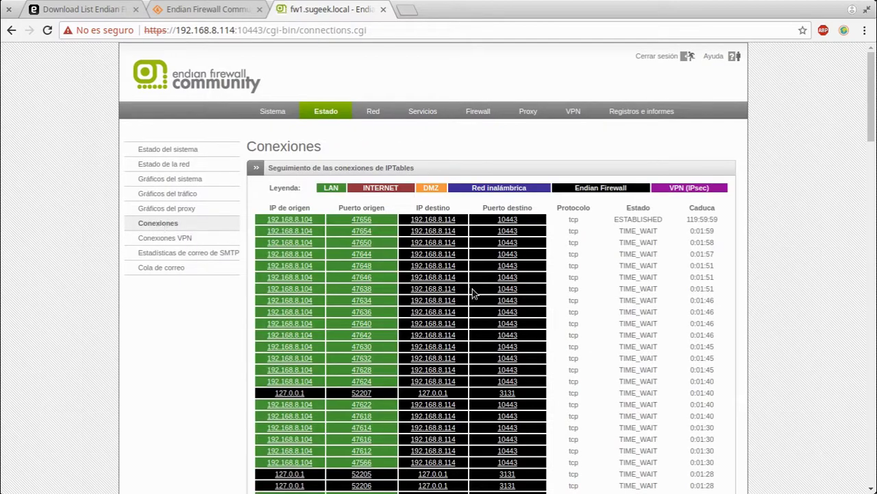
scroll(473, 288, "down", 4)
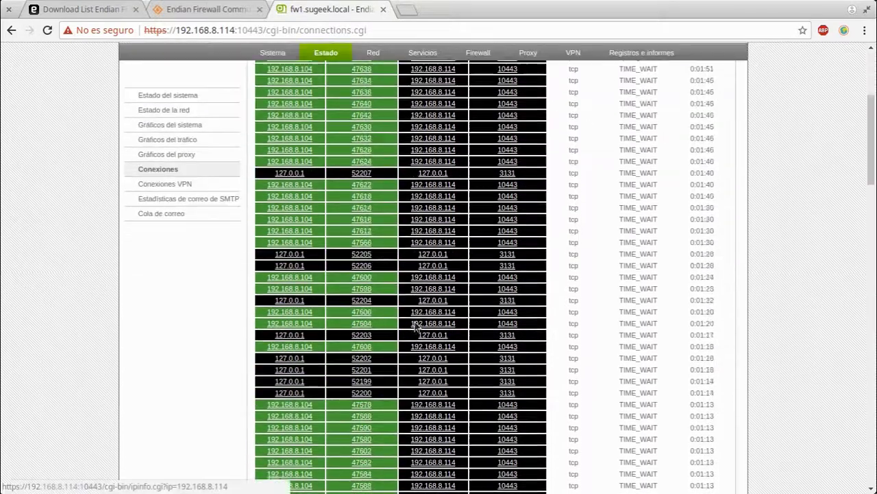
scroll(415, 327, "down", 18)
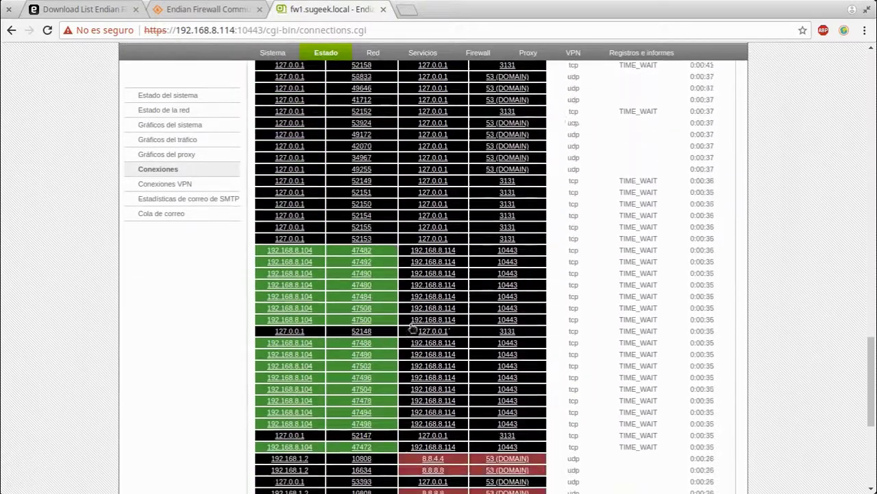
scroll(414, 329, "down", 5)
left_click(186, 184)
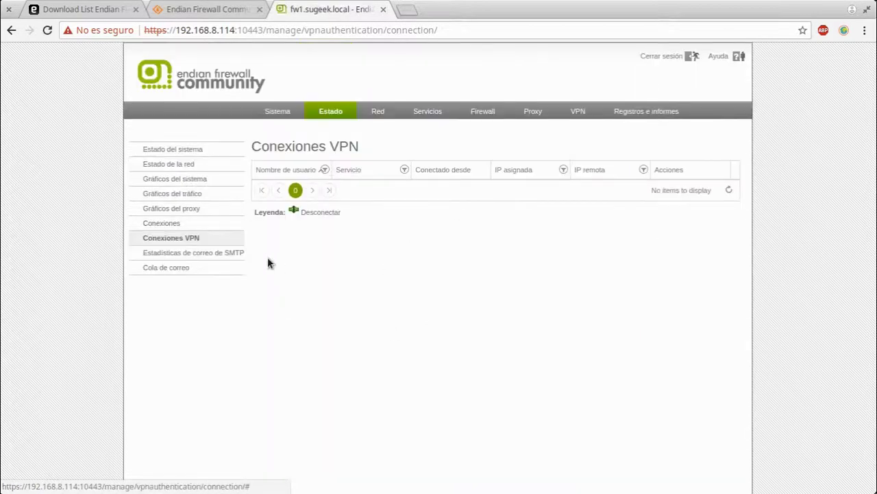
left_click(219, 253)
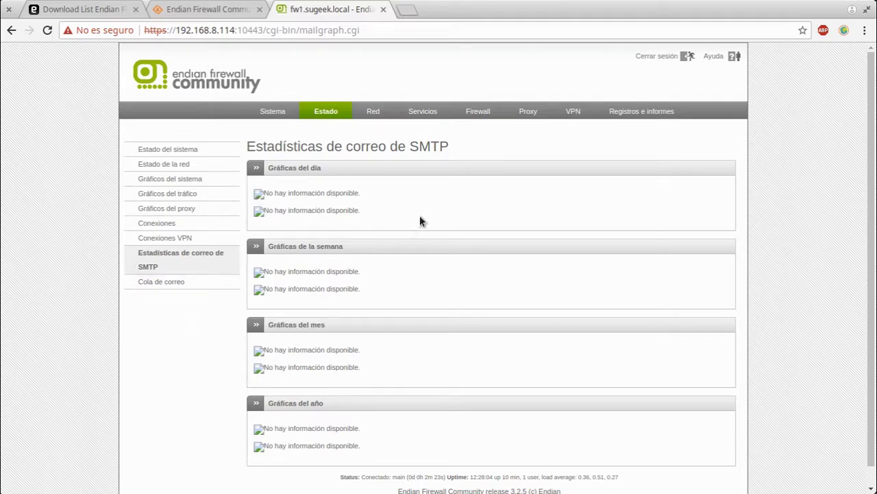
left_click(177, 282)
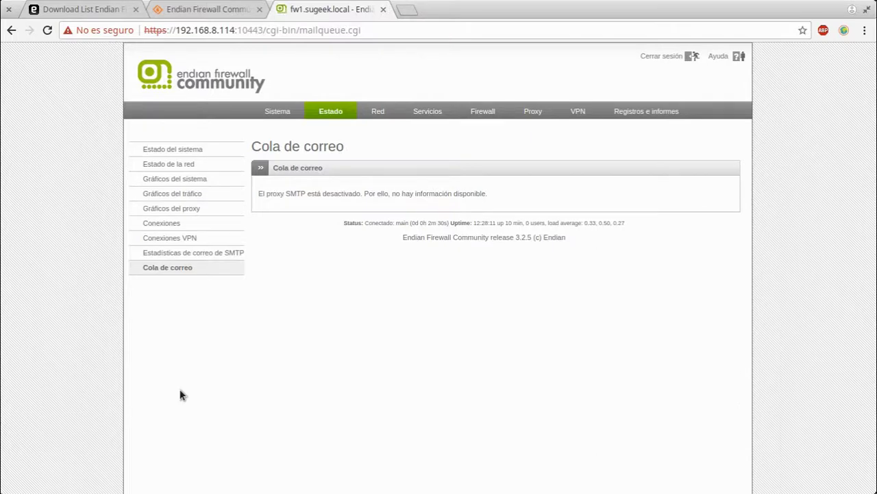
Review the host configuration and static routing pages, cancelling a new static route
left_click(377, 111)
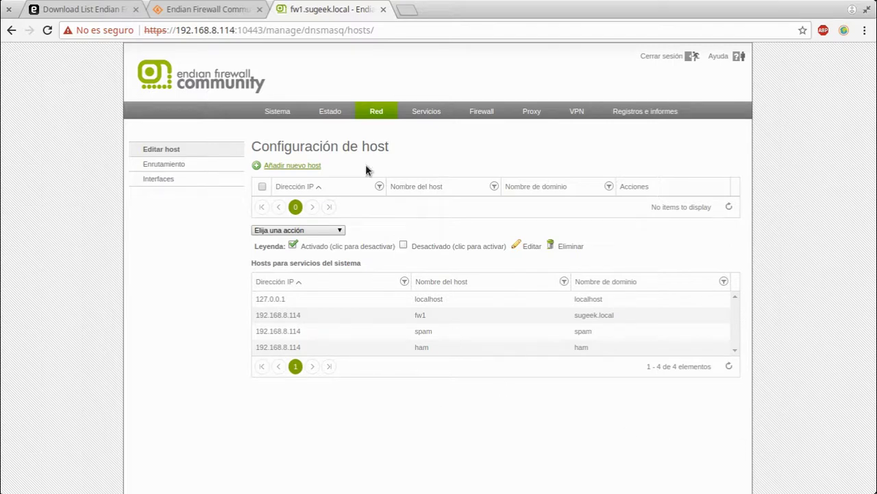
left_click(192, 163)
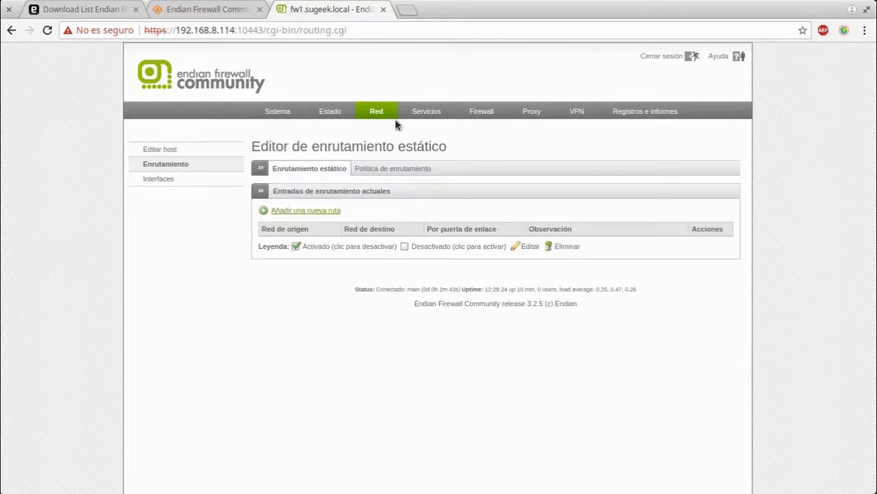
left_click(379, 169)
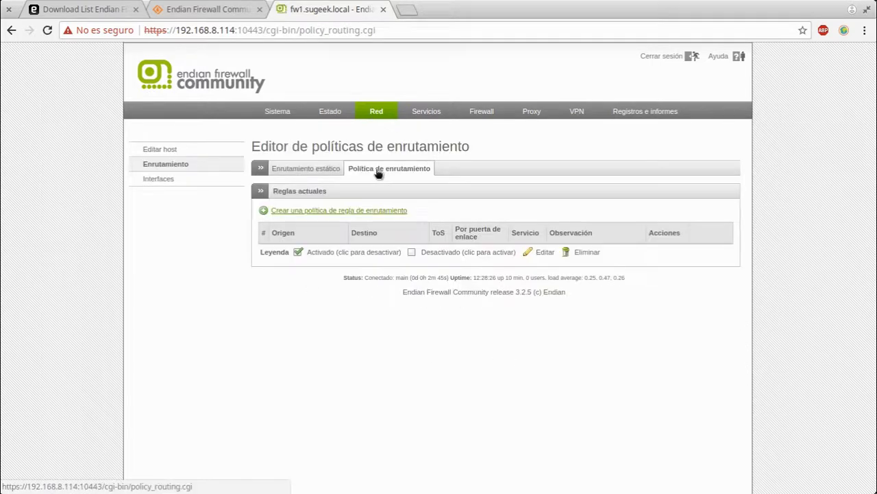
left_click(322, 170)
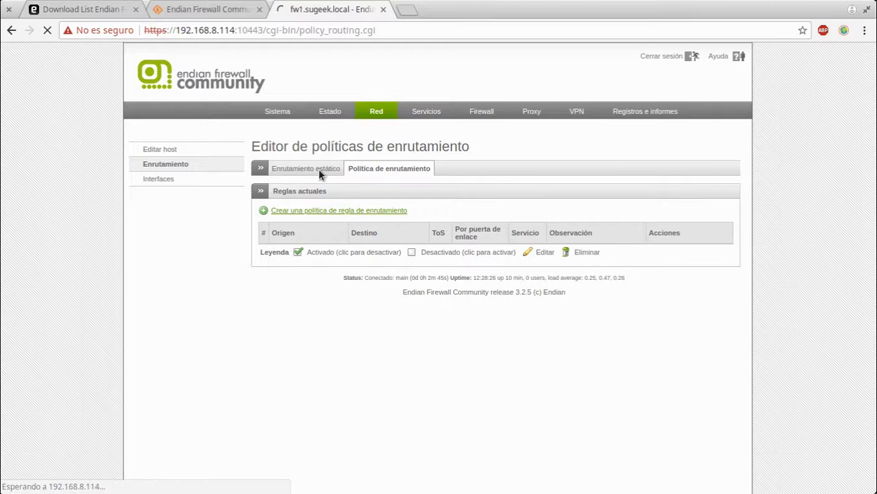
left_click(306, 211)
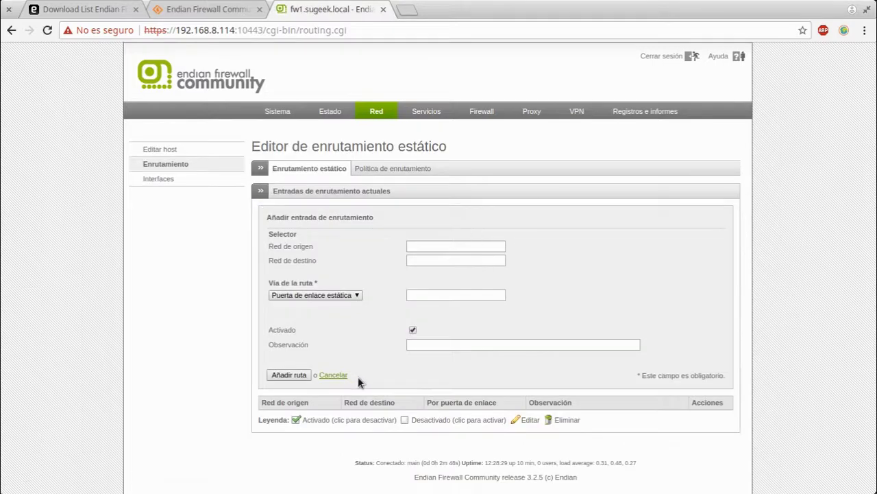
left_click(332, 376)
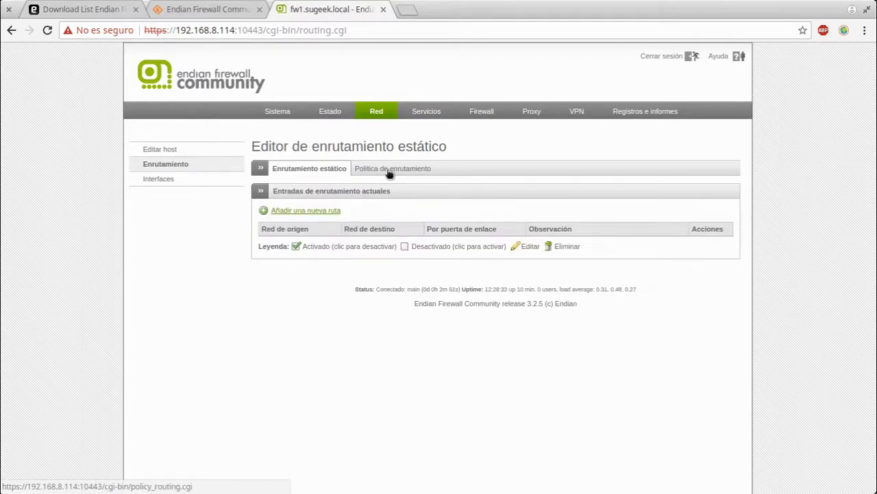
Inspect a new policy rule's route path and type of service options, then discard it
left_click(389, 172)
left_click(309, 210)
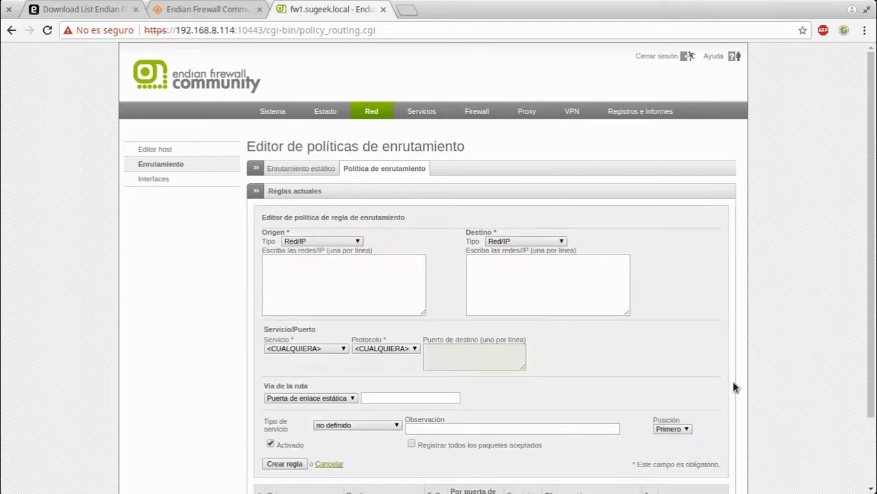
scroll(296, 318, "down", 3)
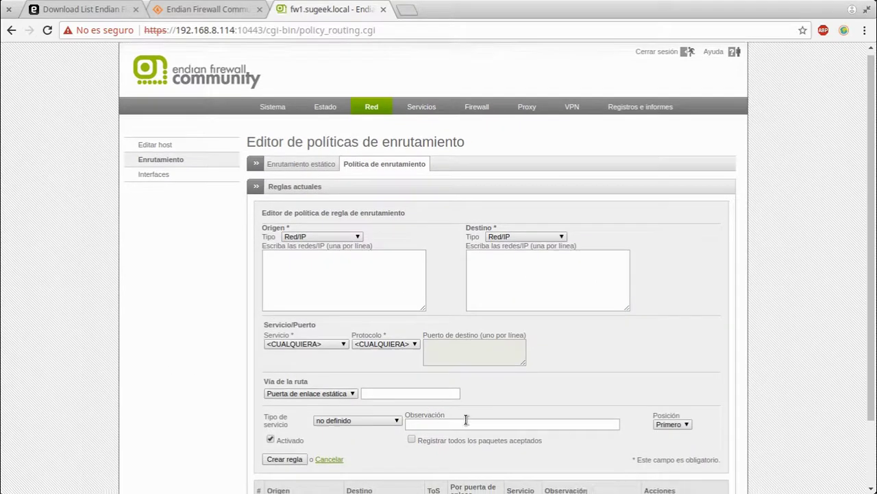
left_click(299, 315)
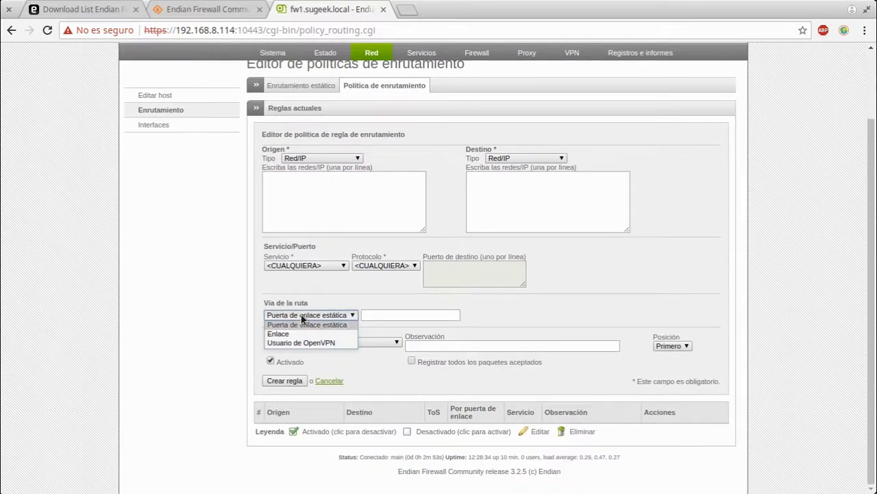
left_click(144, 305)
left_click(336, 341)
left_click(124, 337)
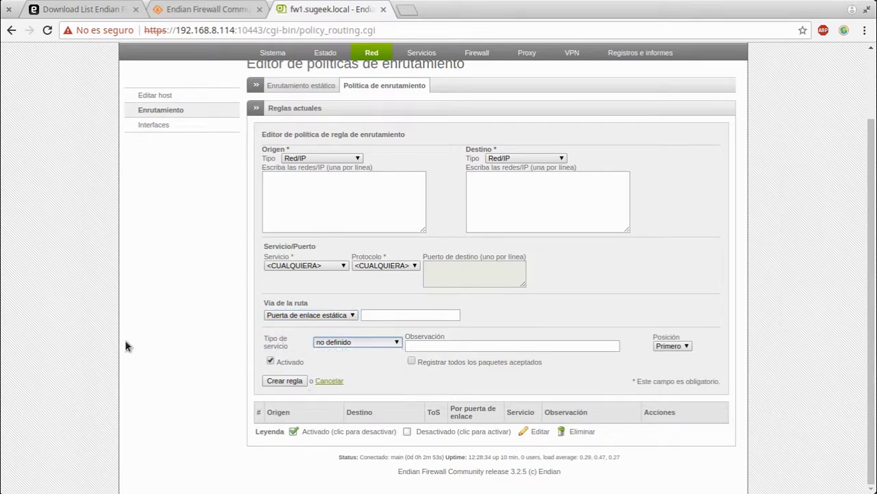
left_click(328, 380)
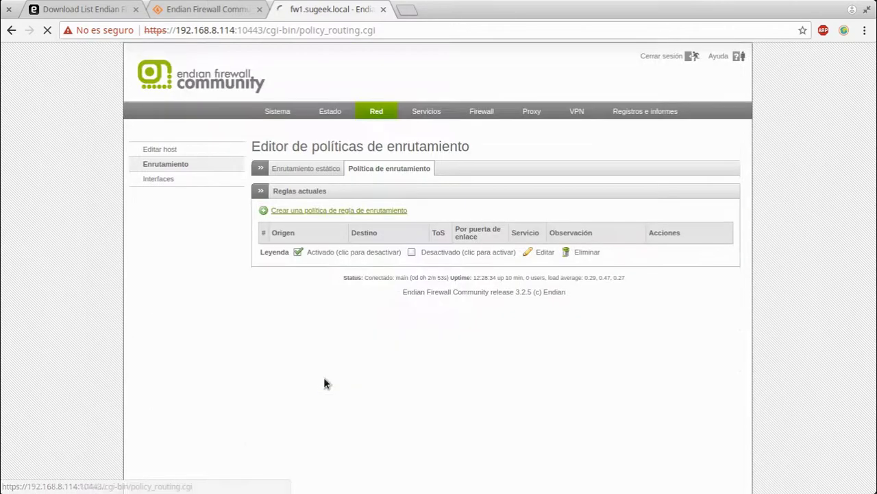
left_click(170, 185)
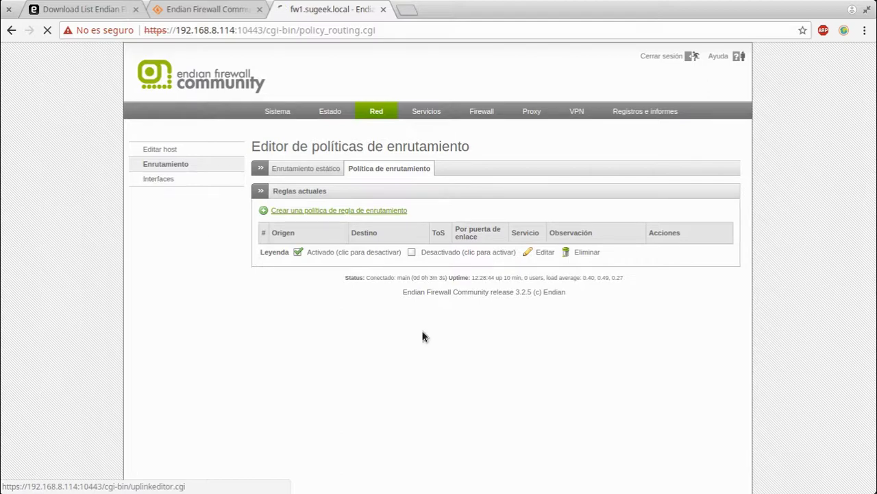
left_click(205, 9)
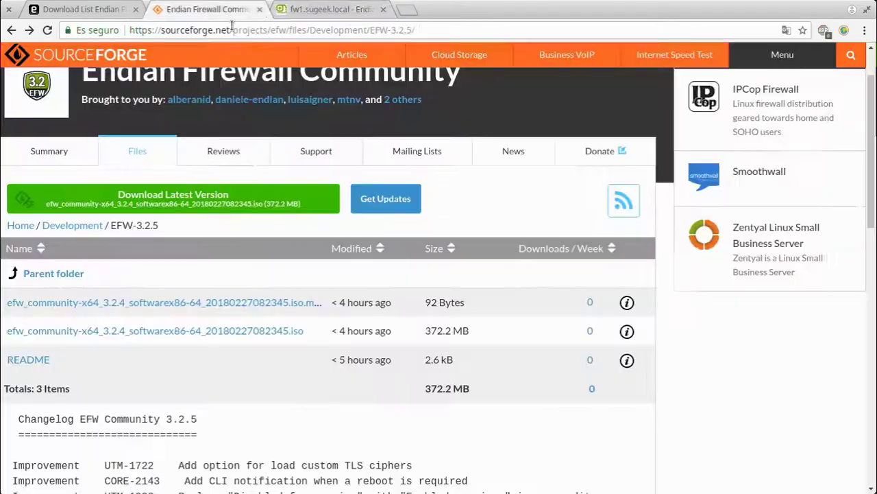
Read the EFW Community 3.2.5 changelog on SourceForge, then return to the firewall tab
scroll(351, 372, "down", 5)
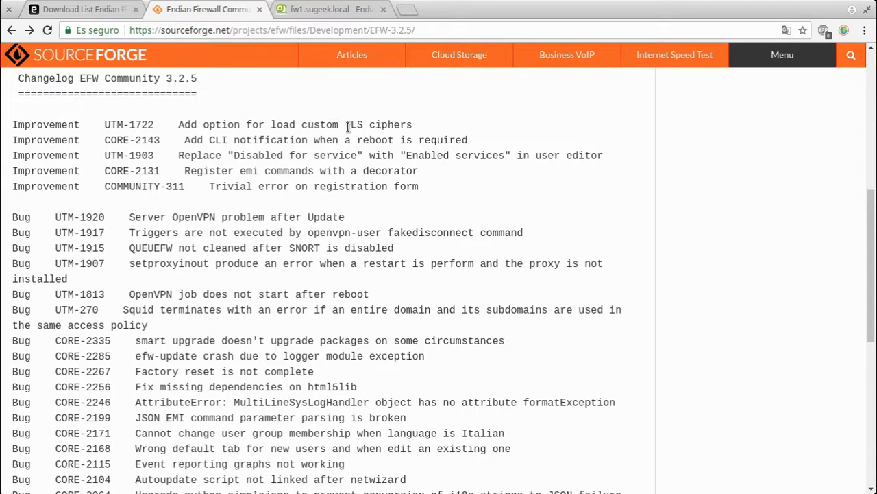
left_click_drag(346, 126, 389, 125)
left_click(400, 185)
left_click(325, 11)
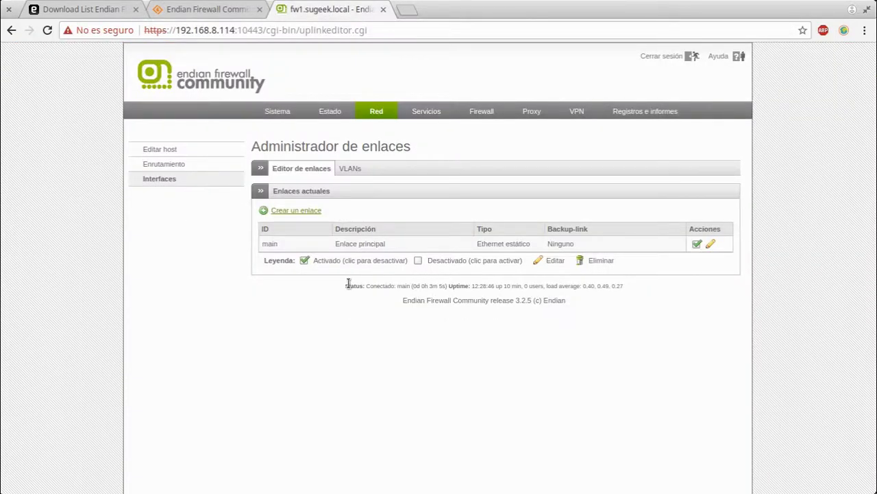
Review the main link's advanced settings without saving, then bring up an empty add-VLAN form
left_click(711, 245)
scroll(572, 297, "down", 2)
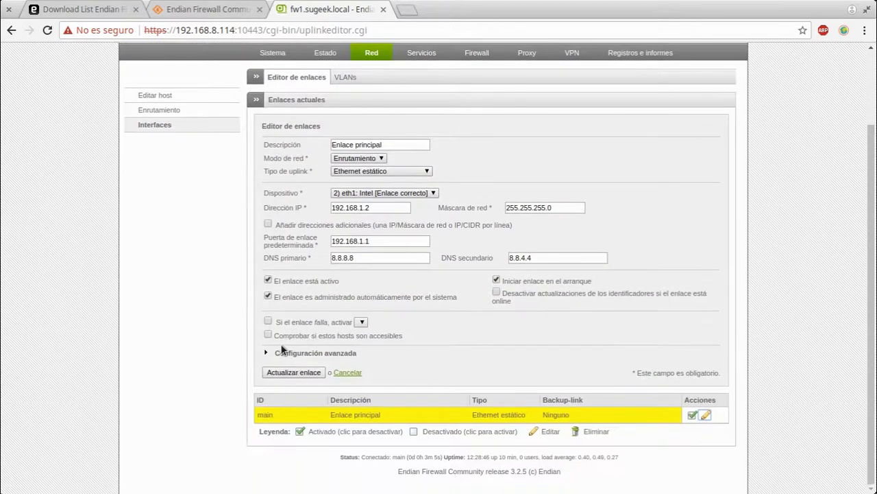
left_click(283, 351)
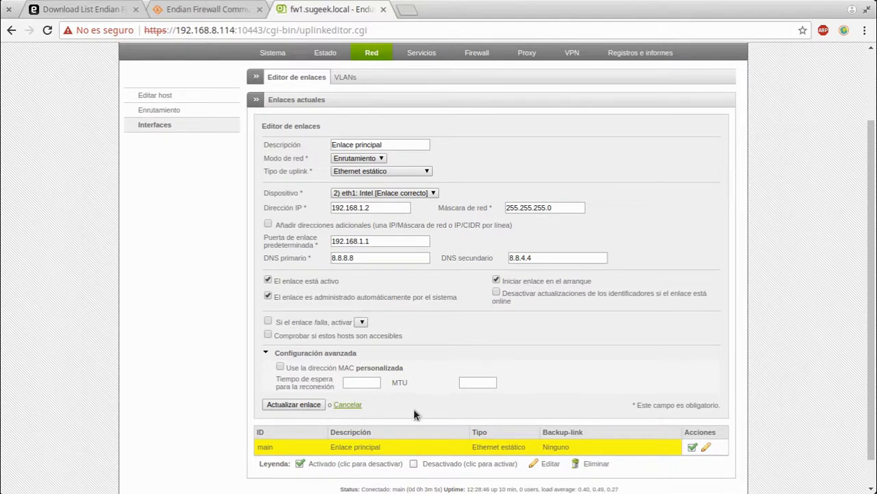
left_click(348, 404)
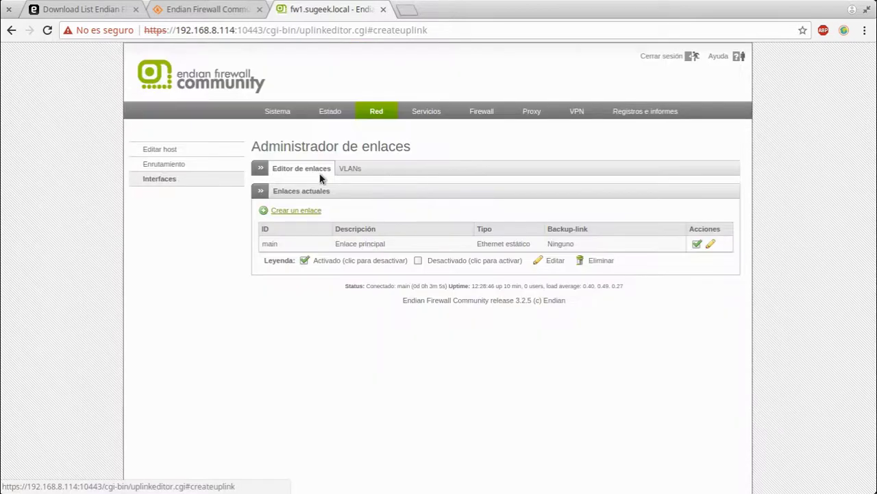
left_click(408, 168)
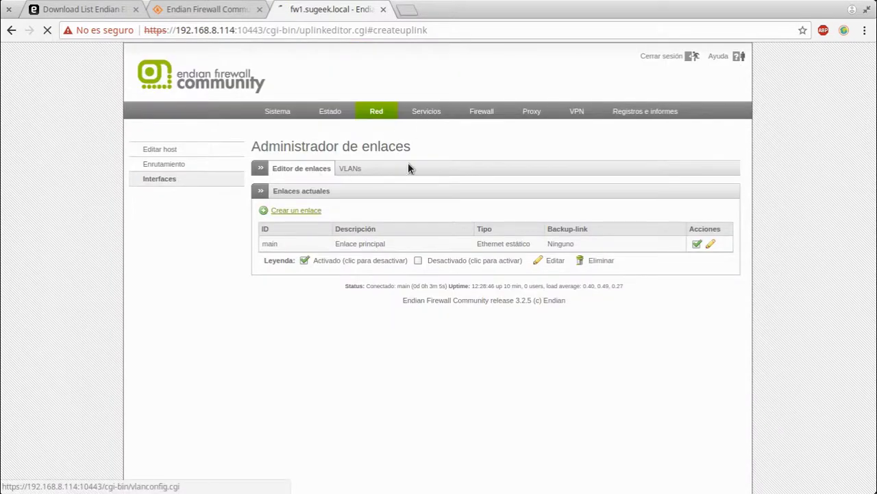
left_click(290, 211)
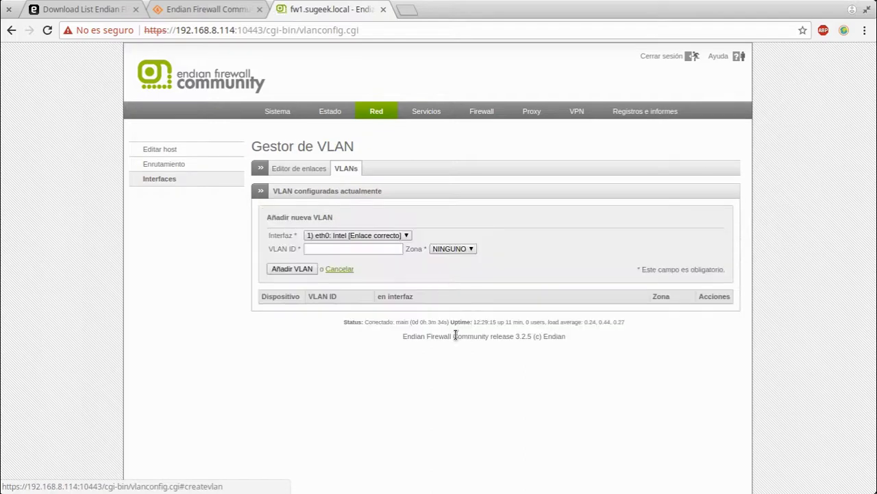
Discard the VLAN form and navigate through services and network settings back to the VLAN manager
left_click(339, 269)
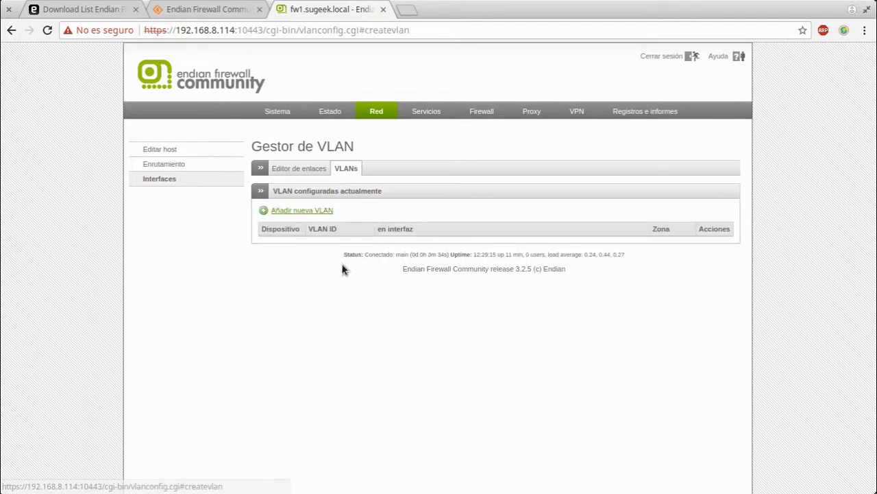
left_click(435, 115)
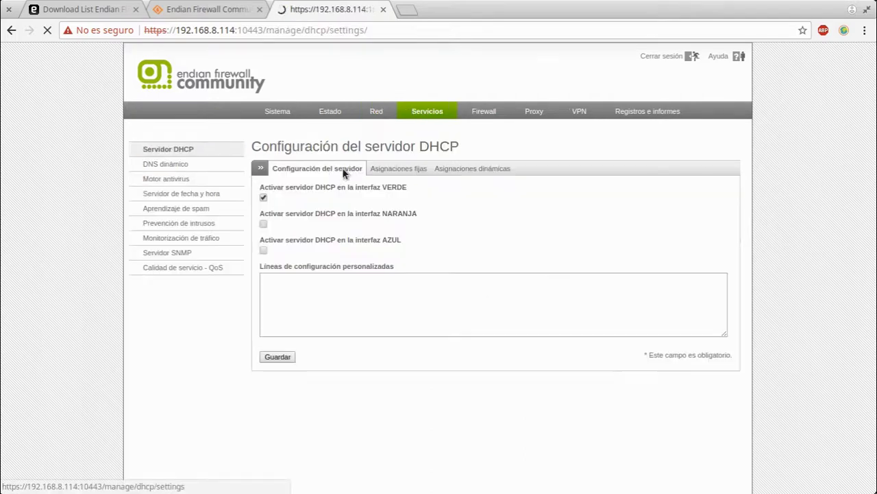
left_click(387, 110)
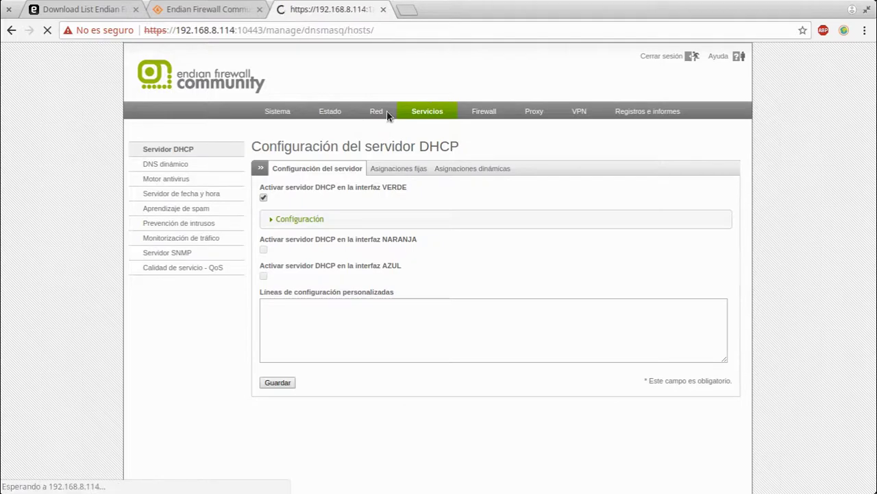
left_click(177, 179)
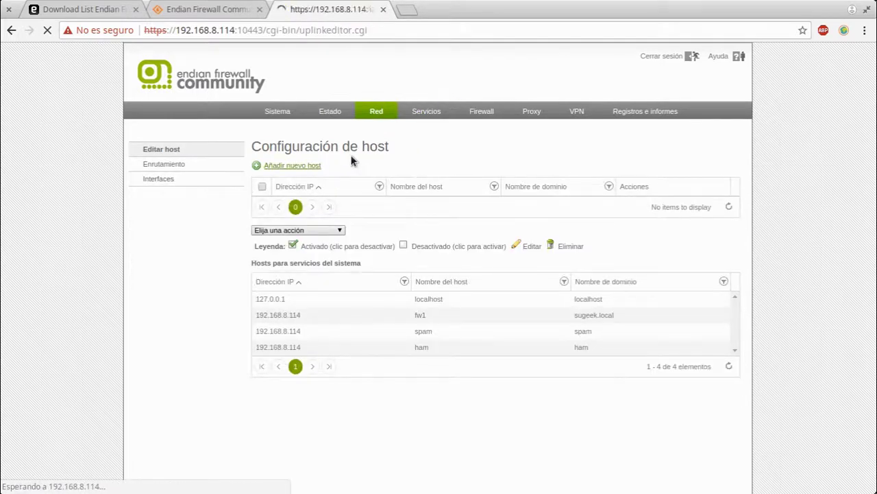
left_click(354, 168)
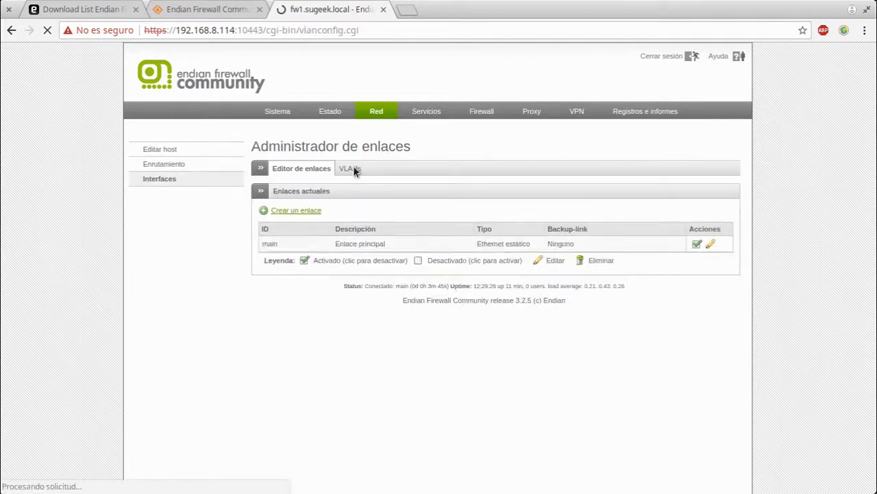
Check a new VLAN's zone choices, leaving NINGUNO, cancel it, and go to DHCP server settings
left_click(314, 210)
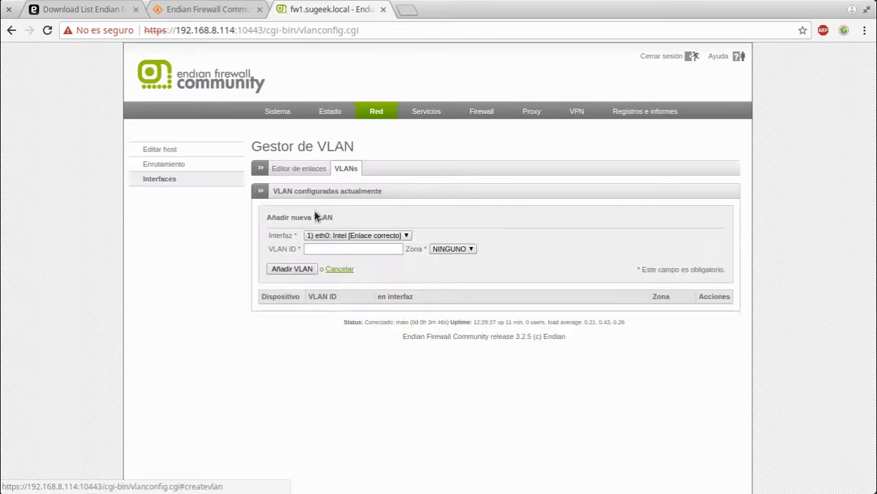
left_click(462, 251)
left_click(383, 285)
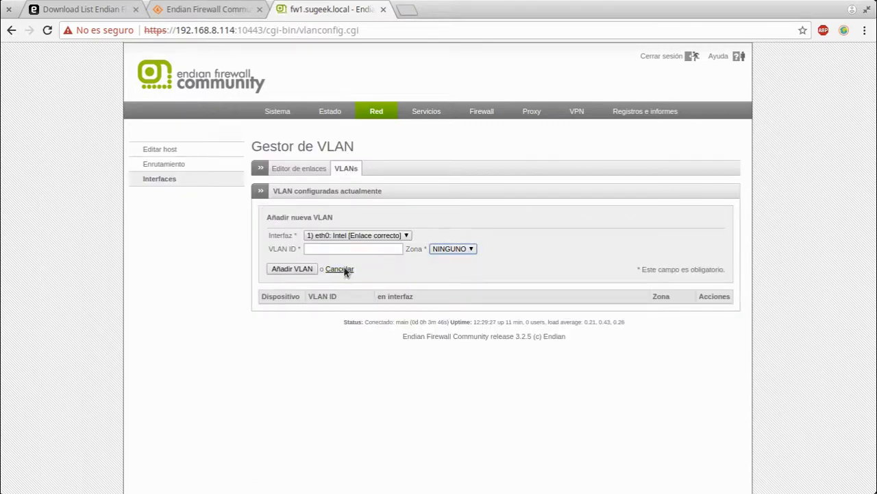
left_click(340, 269)
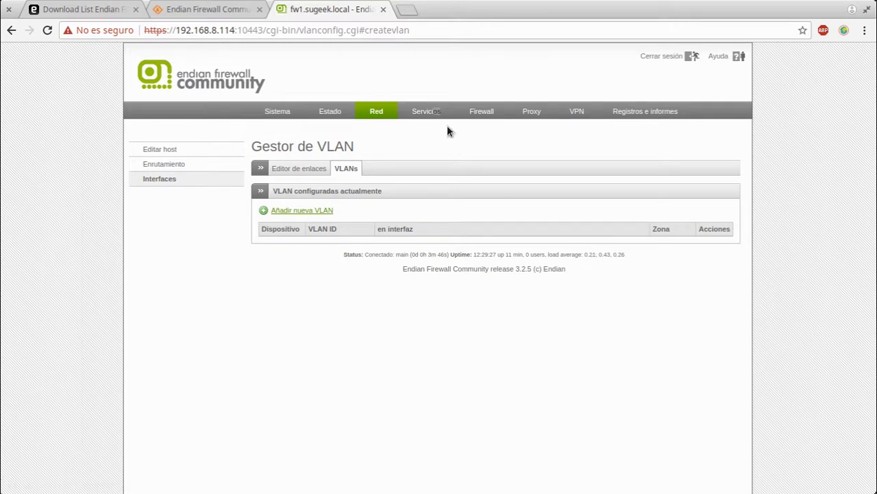
left_click(420, 112)
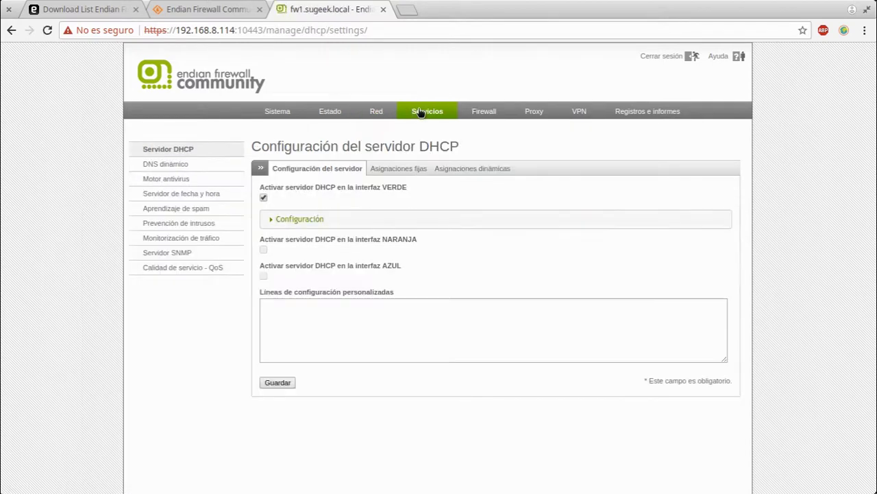
Inspect the DHCP range, lease and DNS settings, then view the fixed and dynamic leases
left_click(277, 226)
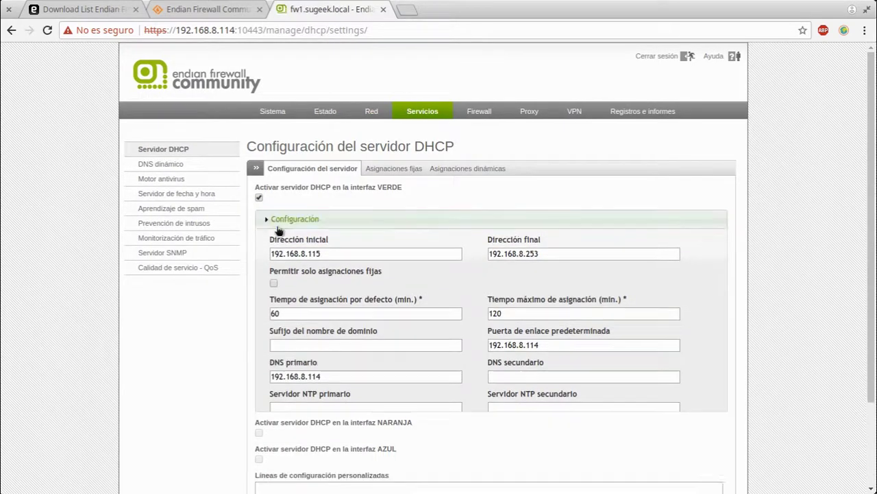
left_click(279, 228)
left_click_drag(413, 276, 285, 240)
left_click(398, 240)
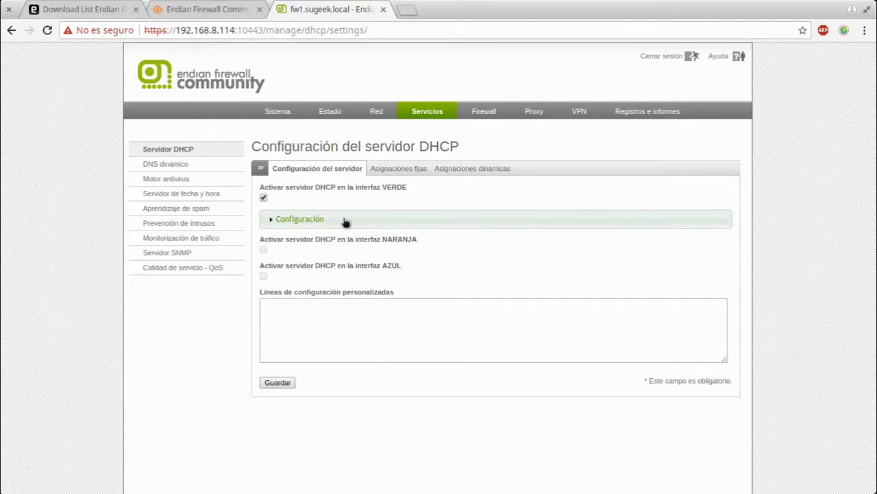
left_click(345, 219)
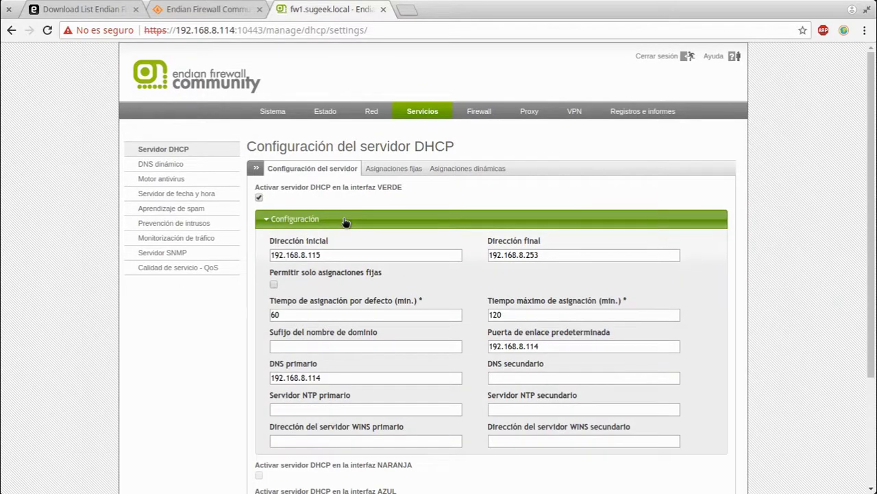
scroll(345, 222, "down", 2)
scroll(346, 223, "up", 2)
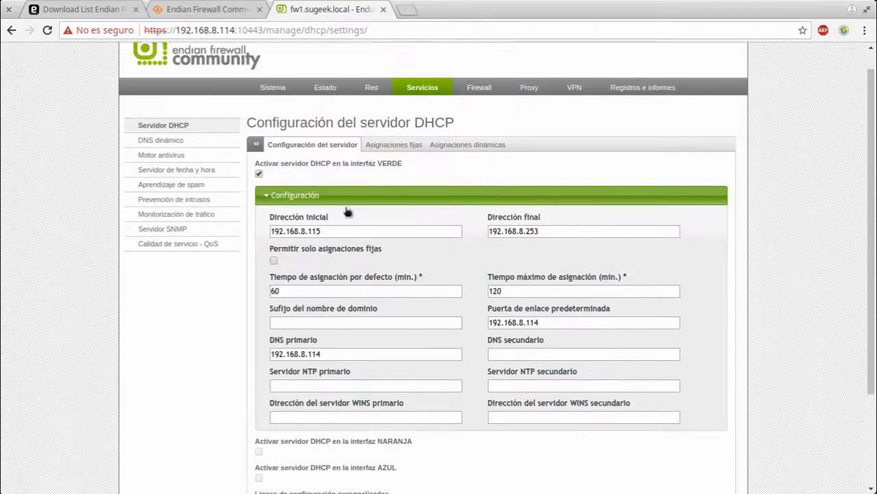
left_click(395, 168)
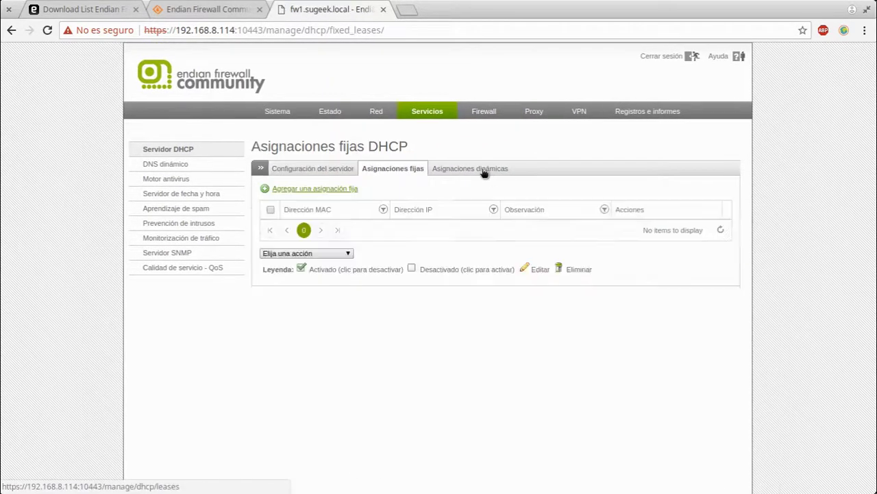
left_click(482, 170)
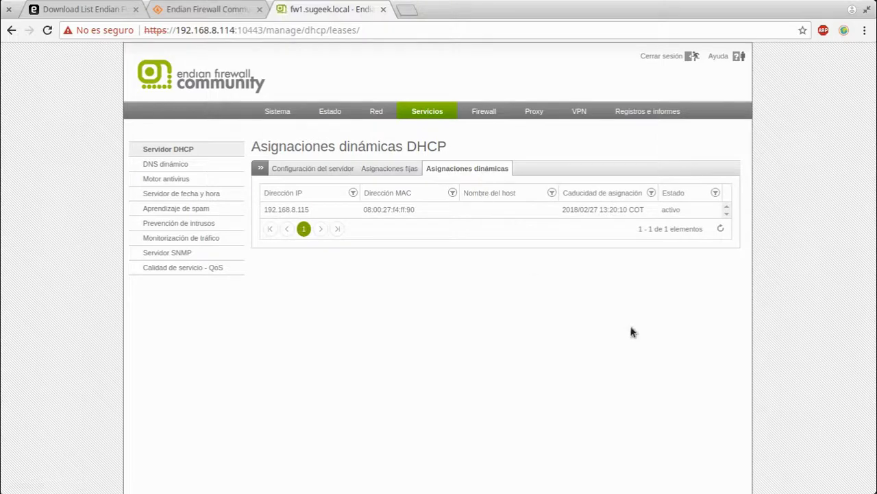
Browse the Dynamic DNS, antivirus, time server and spam learning pages, ending on Intrusion Prevention
left_click(200, 169)
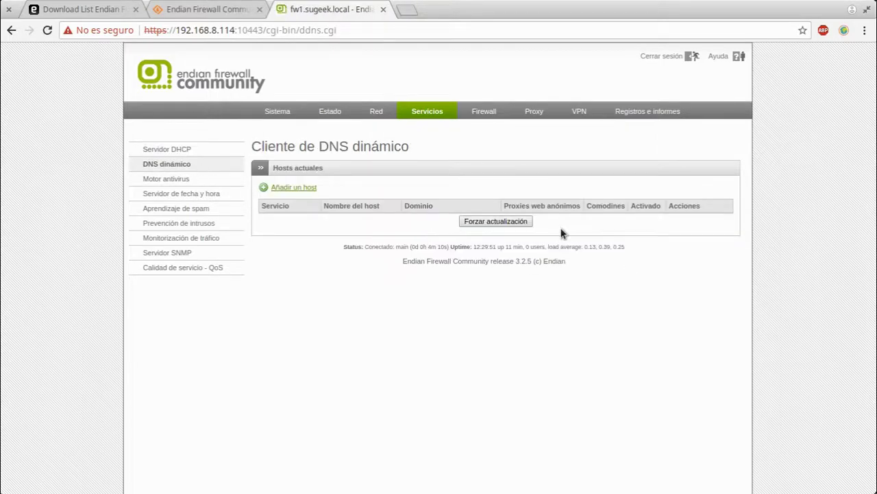
left_click(170, 182)
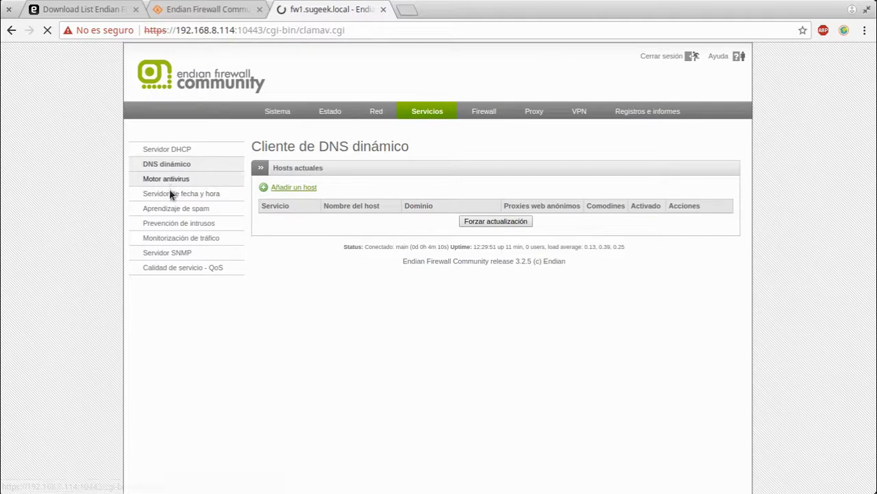
scroll(539, 403, "down", 1)
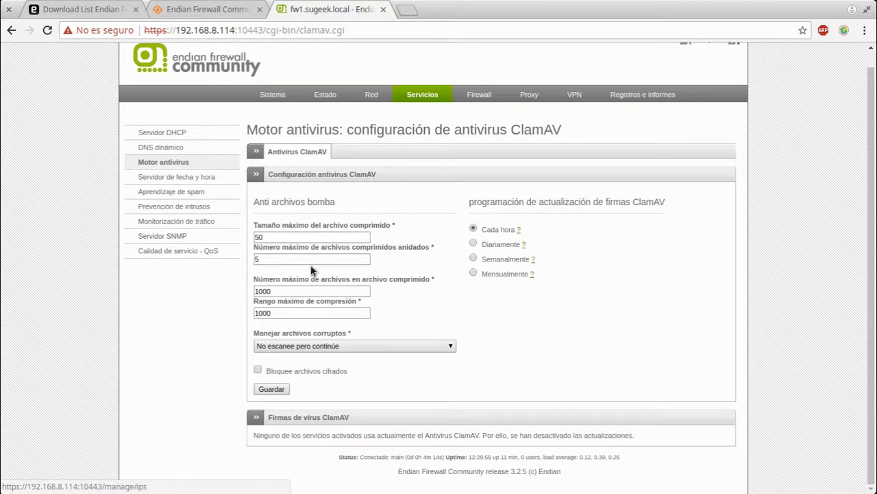
left_click(184, 203)
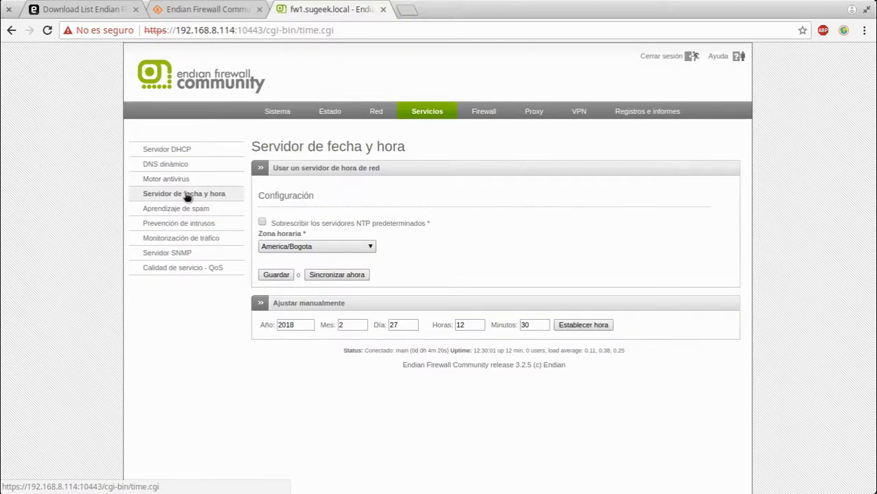
left_click(173, 208)
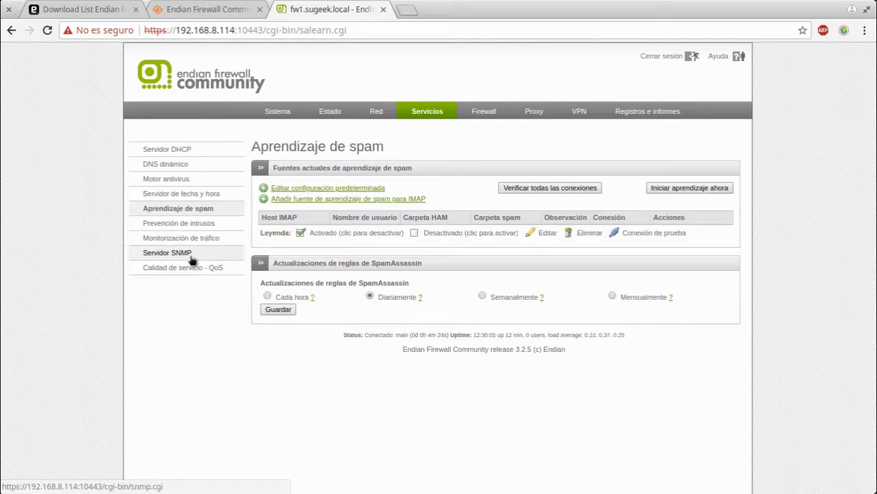
left_click(157, 226)
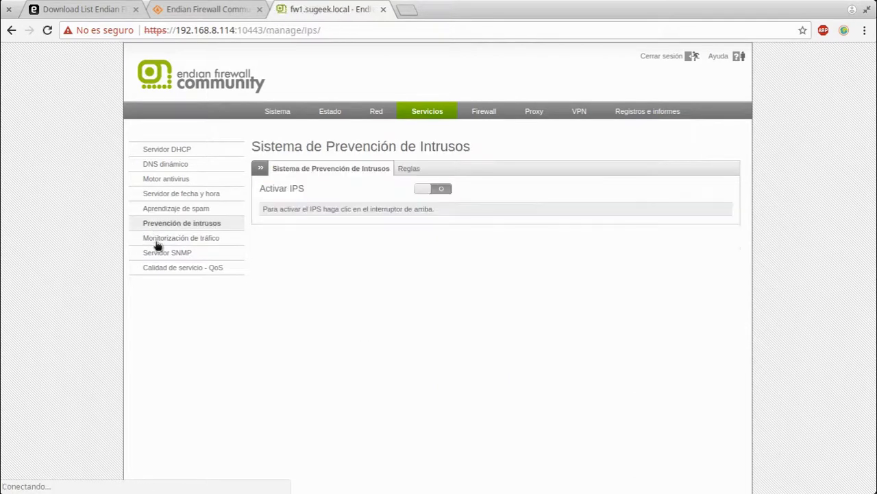
Switch on IPS, check its Reglas tab, then move to Traffic Monitoring
left_click(434, 192)
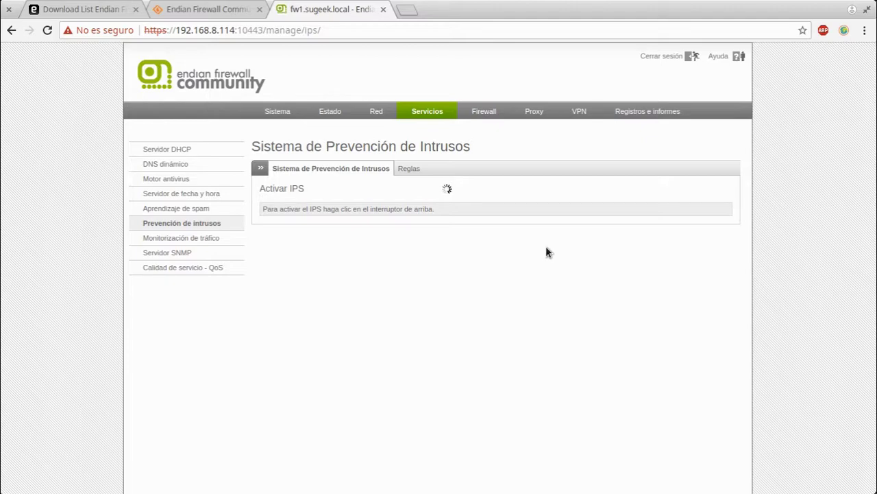
left_click(404, 169)
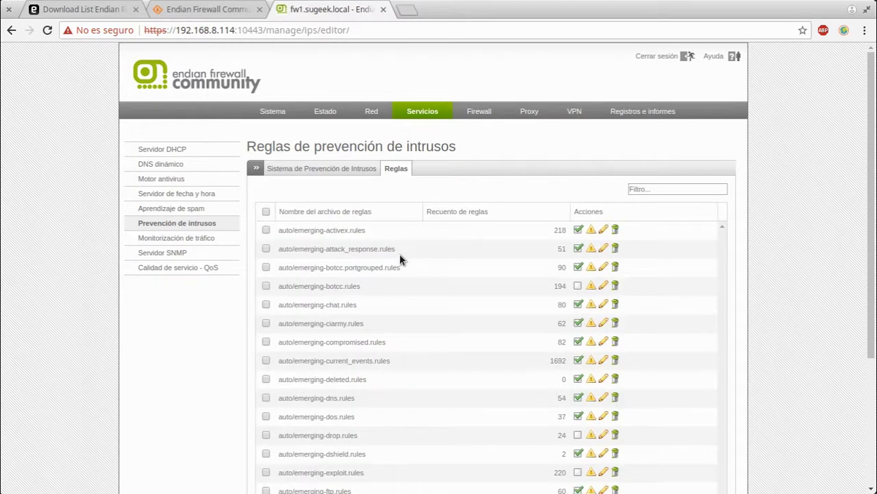
left_click(335, 168)
scroll(473, 268, "down", 5)
scroll(466, 259, "up", 5)
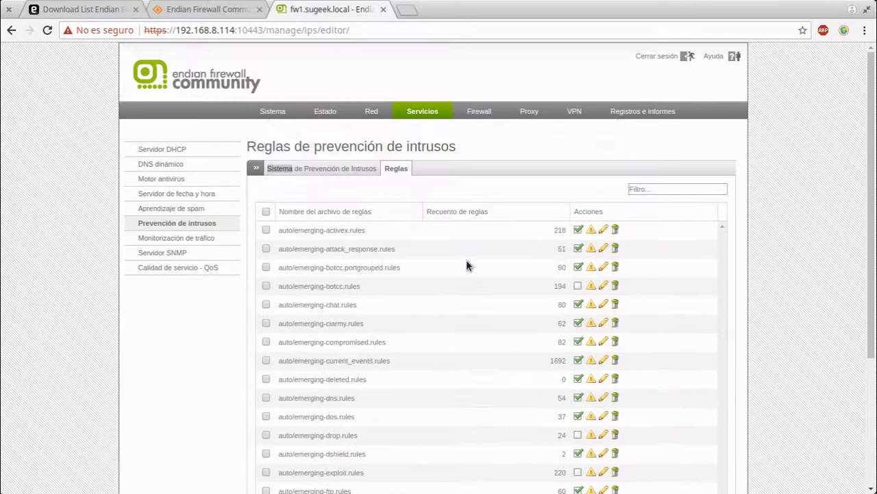
left_click(308, 169)
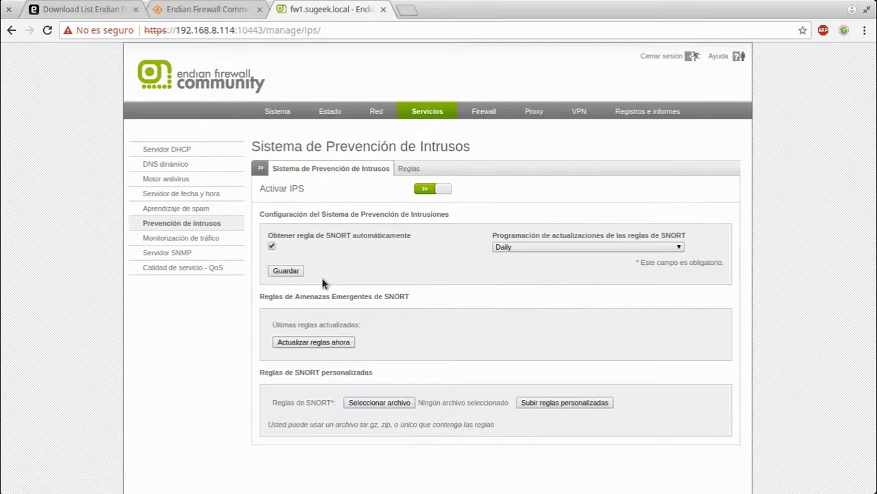
left_click(152, 240)
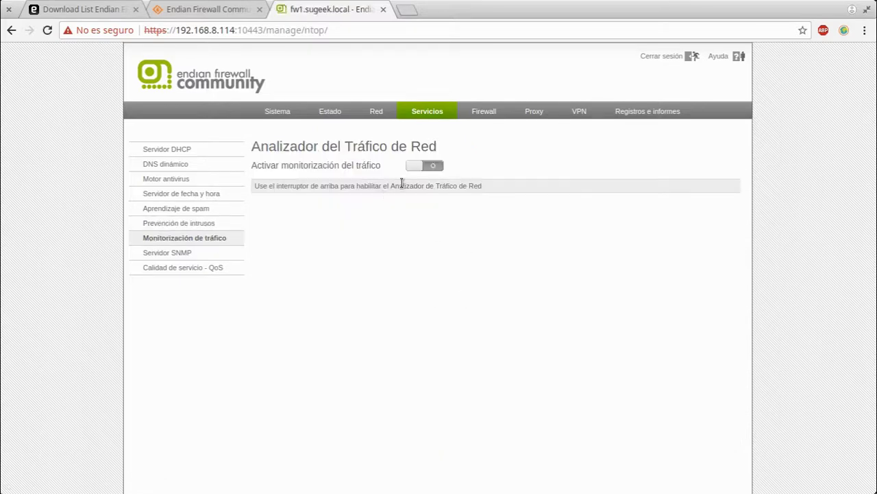
Enable traffic monitoring and launch the ntopng administration interface in a new tab
left_click(423, 167)
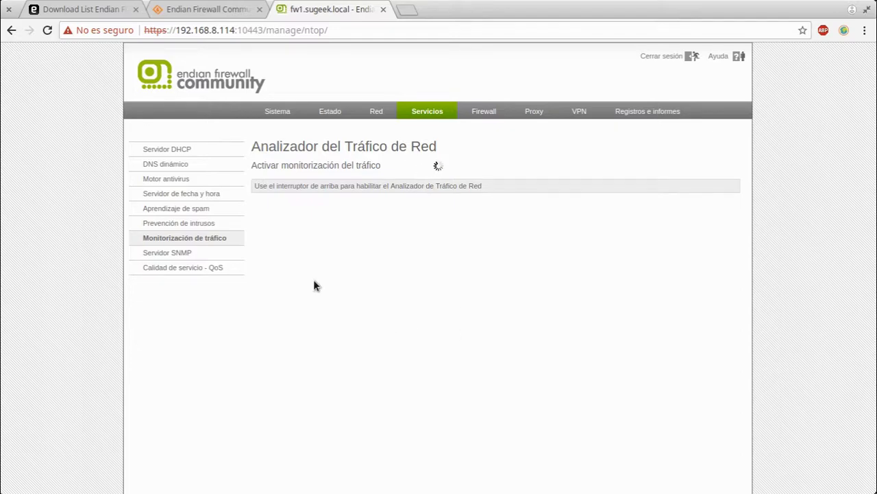
left_click(451, 192)
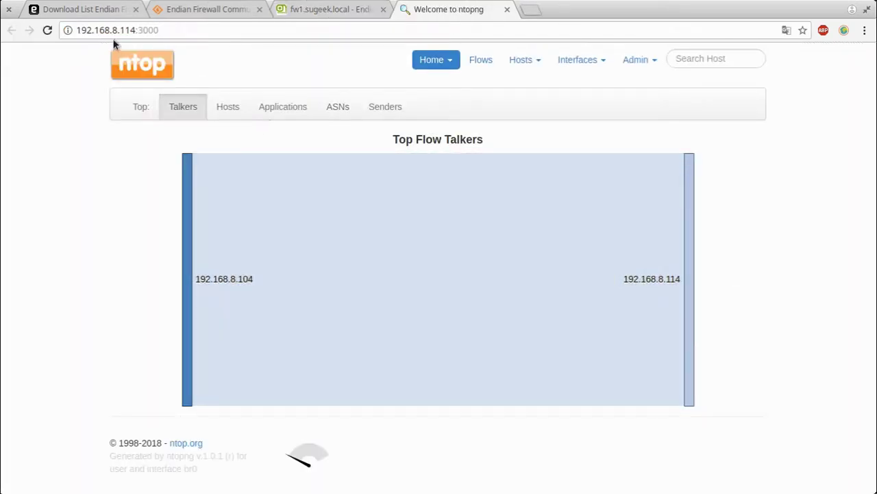
Select the ntopng page address, then return to the fw1.sugeek.local Endian tab
double_click(116, 32)
left_click(116, 32)
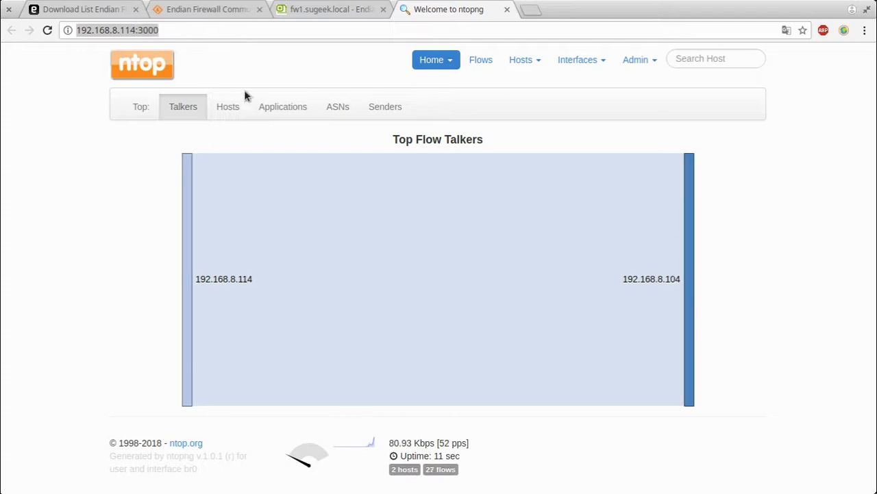
left_click(151, 34)
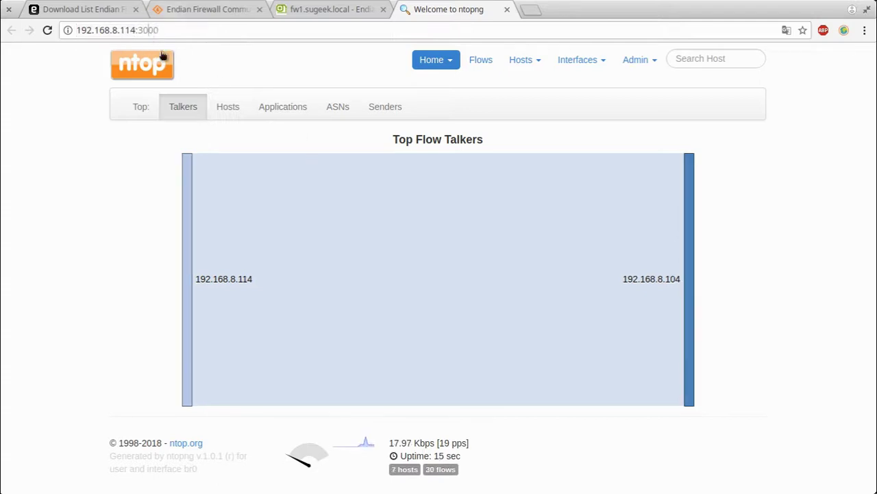
left_click(147, 32)
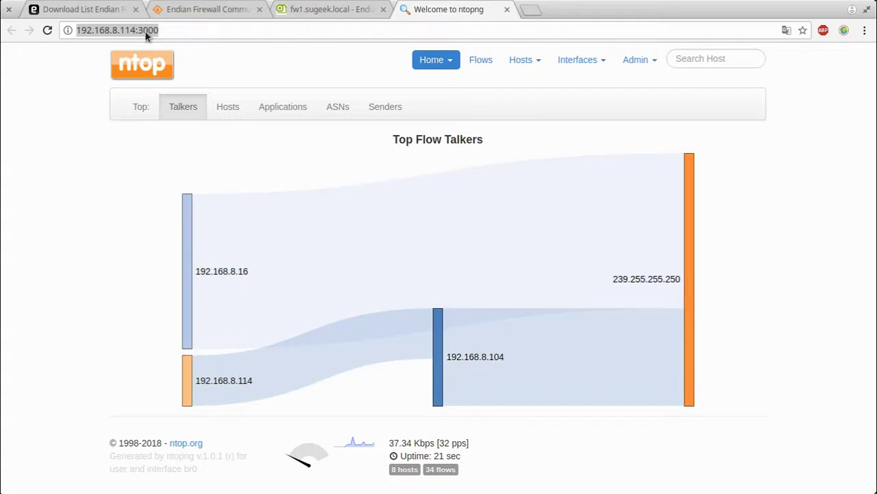
left_click(333, 11)
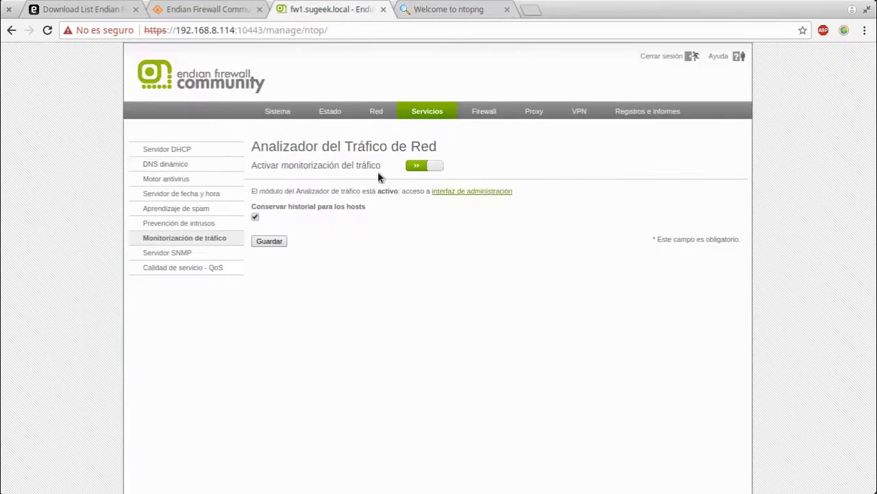
Toggle traffic monitoring, close the ntopng tab, and go to the Servidor SNMP page
left_click(438, 167)
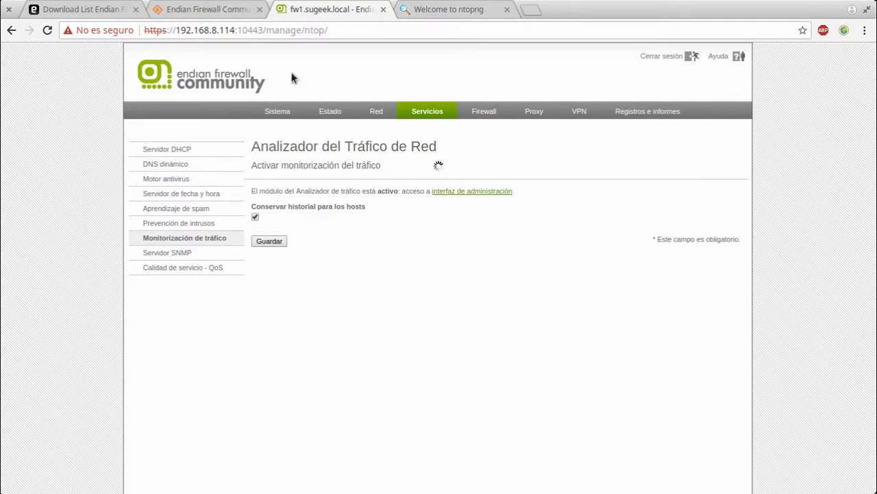
left_click(461, 10)
left_click(506, 10)
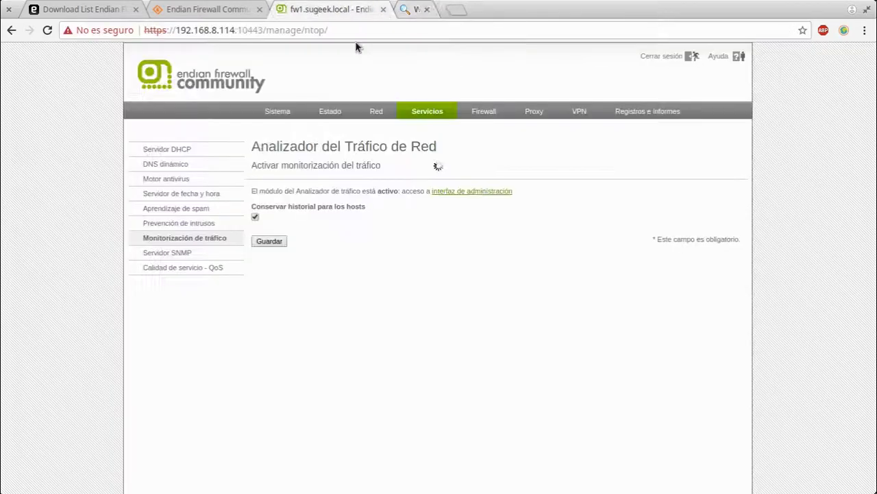
left_click(177, 253)
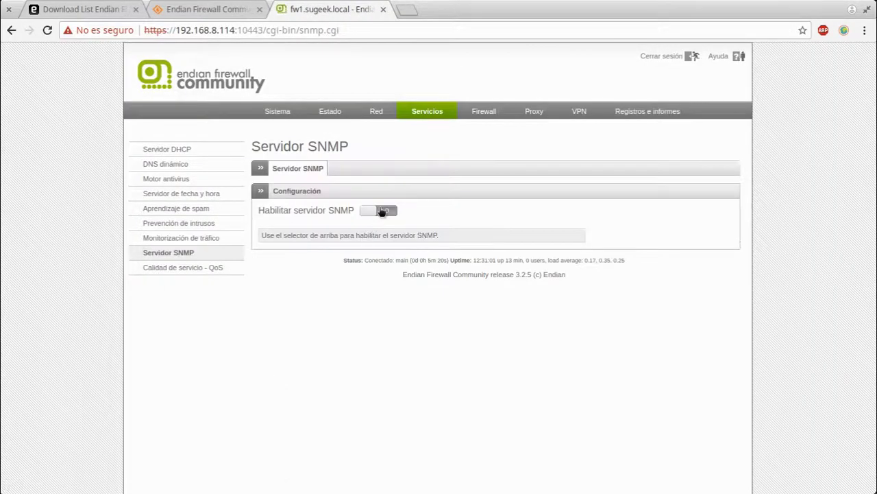
Enable the SNMP server, browse the QoS Clases and Reglas tabs, then reach Firewall NAT fuente
left_click(382, 211)
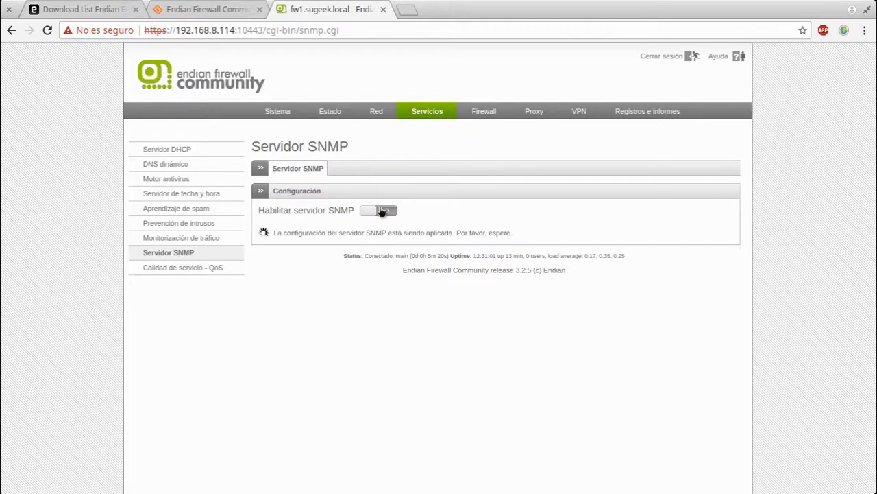
left_click(172, 270)
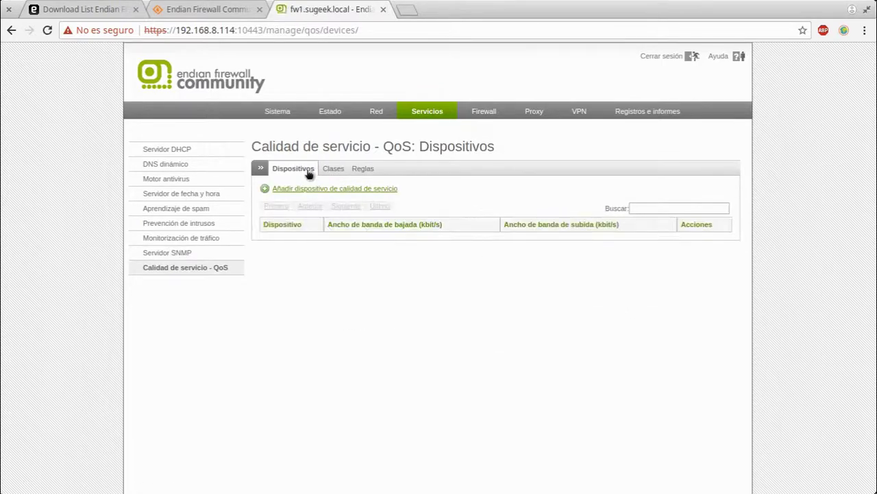
left_click(333, 169)
left_click(363, 169)
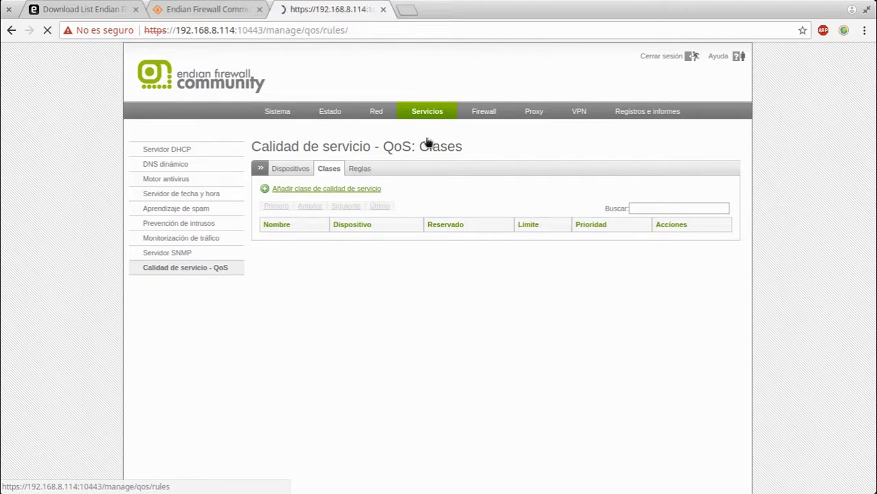
left_click(494, 113)
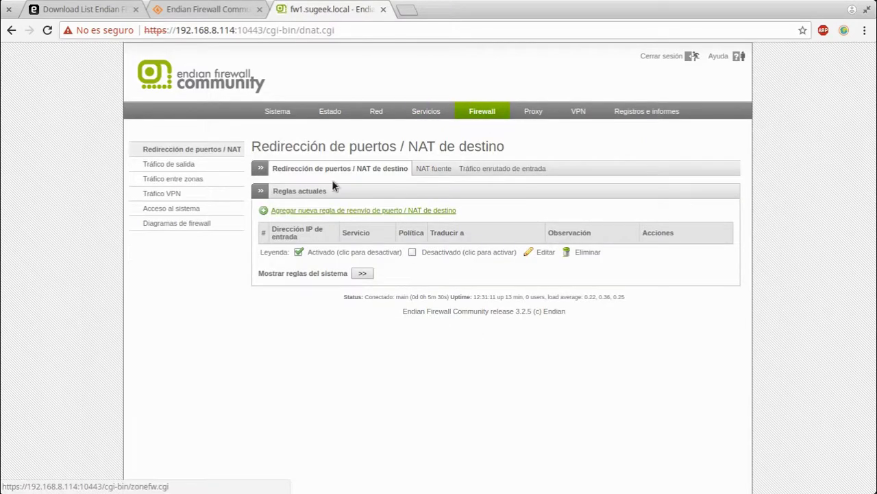
left_click(424, 170)
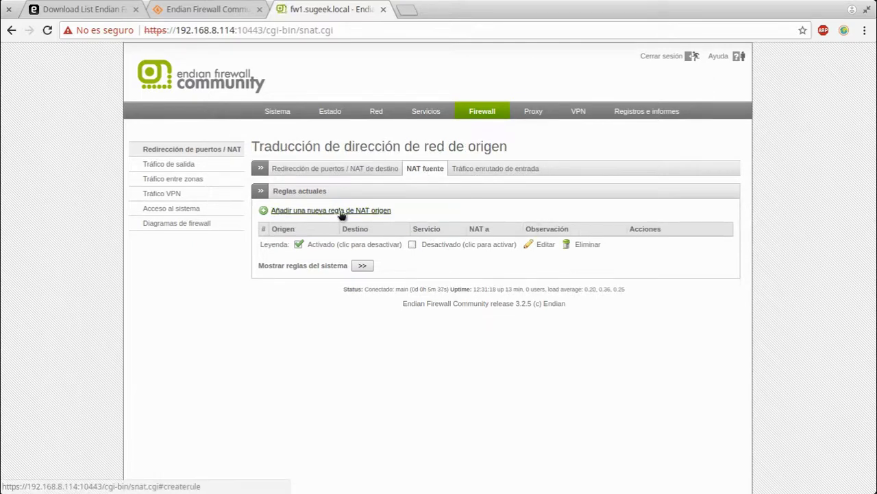
Start a new source NAT rule with Red/IP source and Enlace main [ROJO] destination
left_click(291, 210)
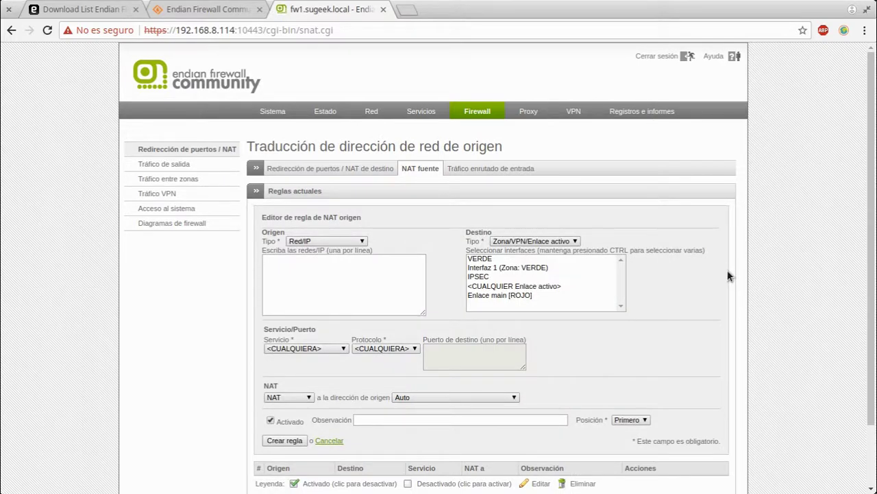
left_click(307, 241)
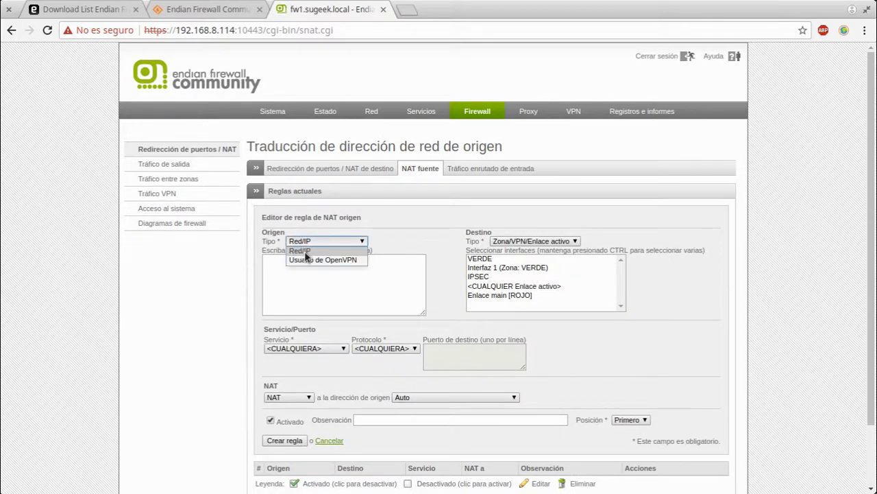
left_click(304, 251)
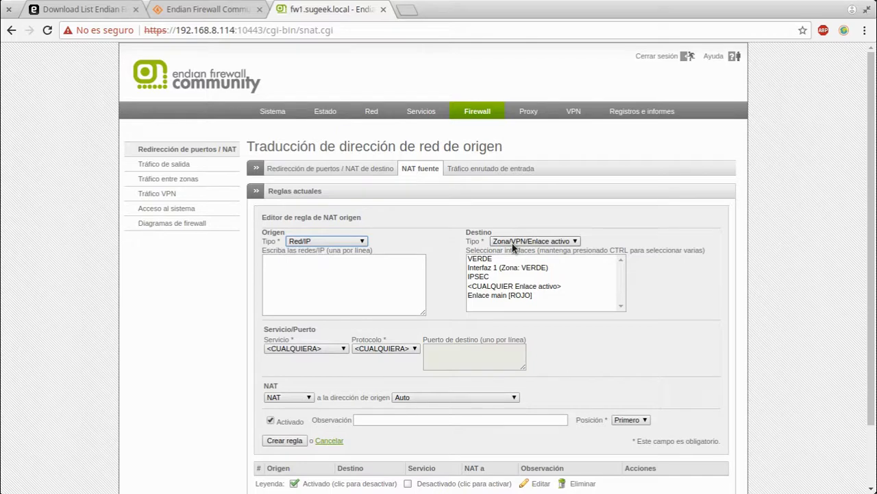
left_click(506, 295)
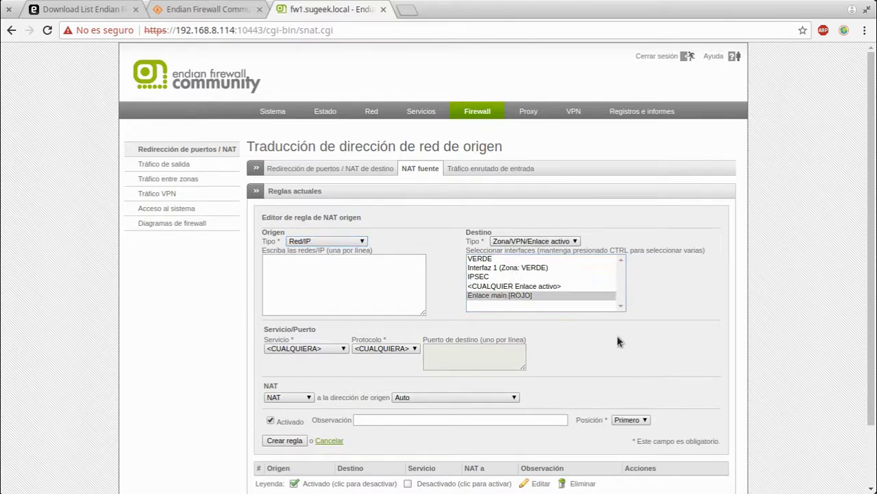
left_click(332, 278)
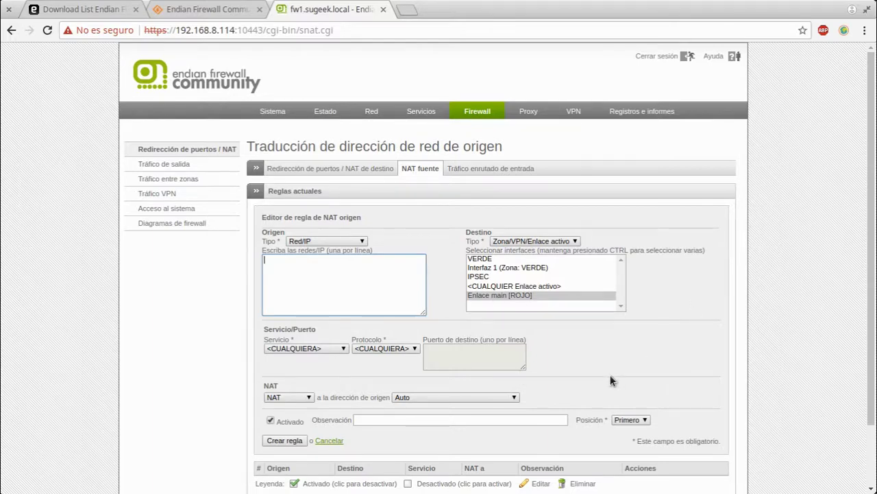
scroll(603, 379, "down", 2)
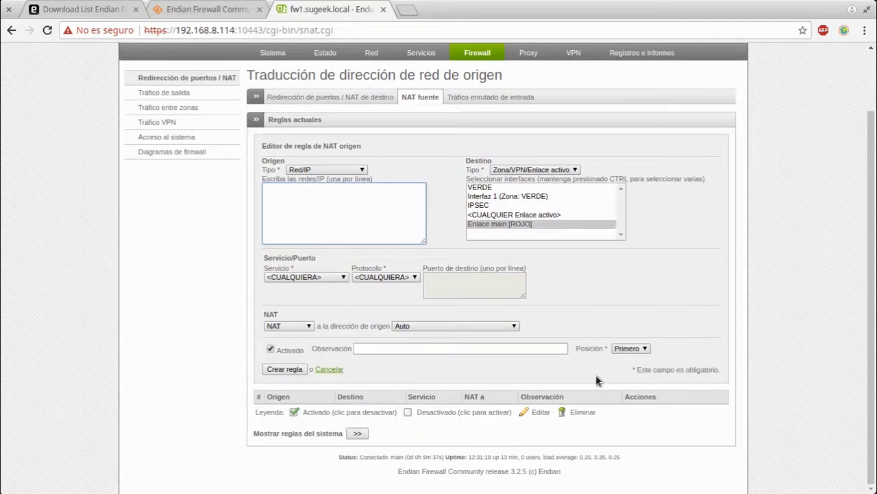
left_click(293, 322)
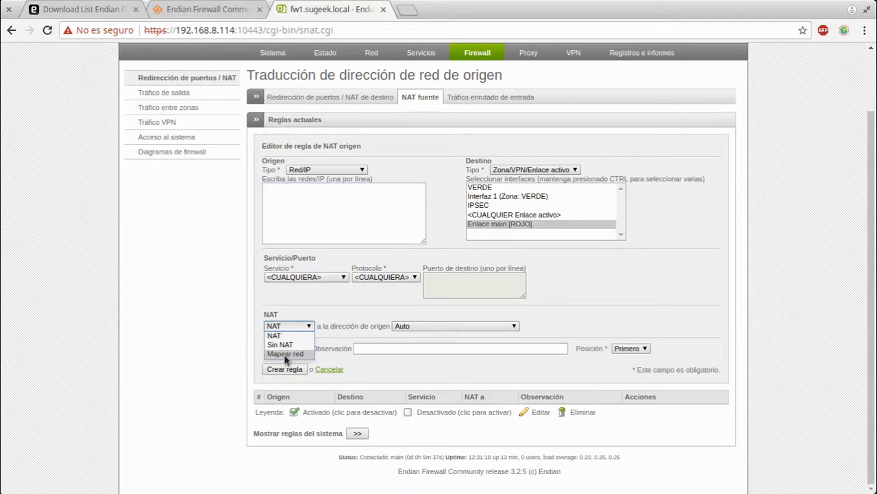
key("Escape")
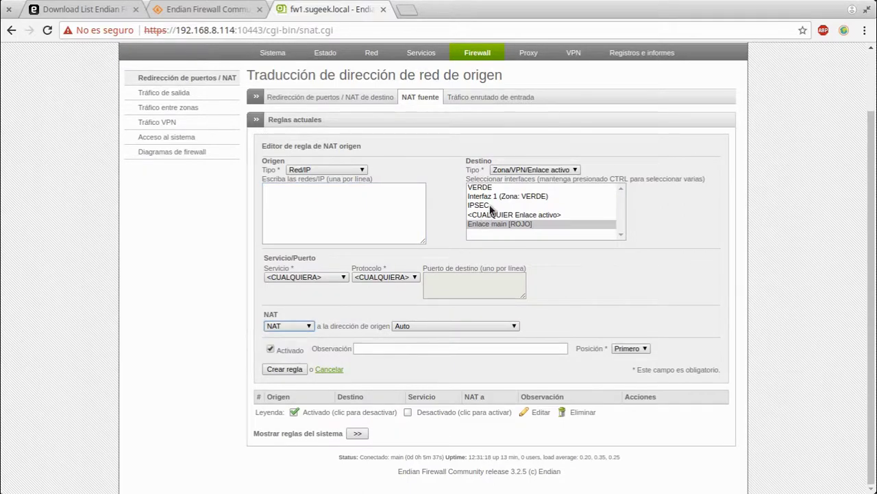
Switch the destination to IPSEC and the NAT type to Mapear red, leaving the subnet empty
left_click(491, 205)
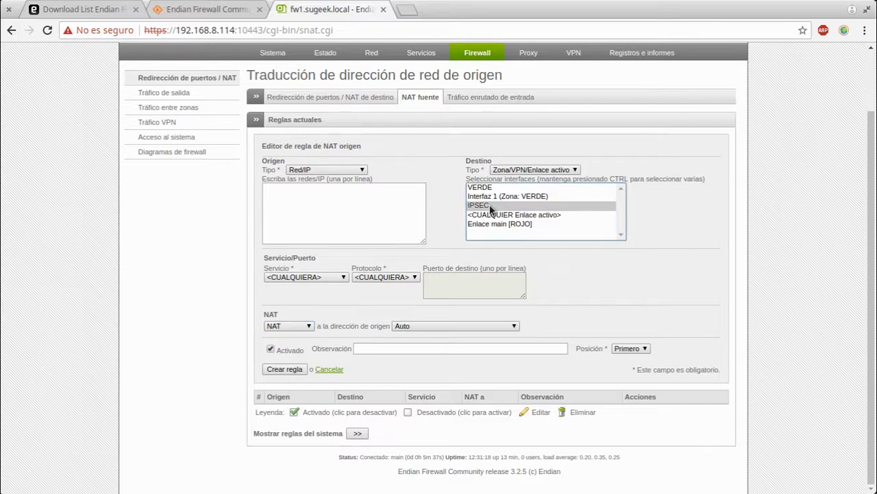
left_click(279, 326)
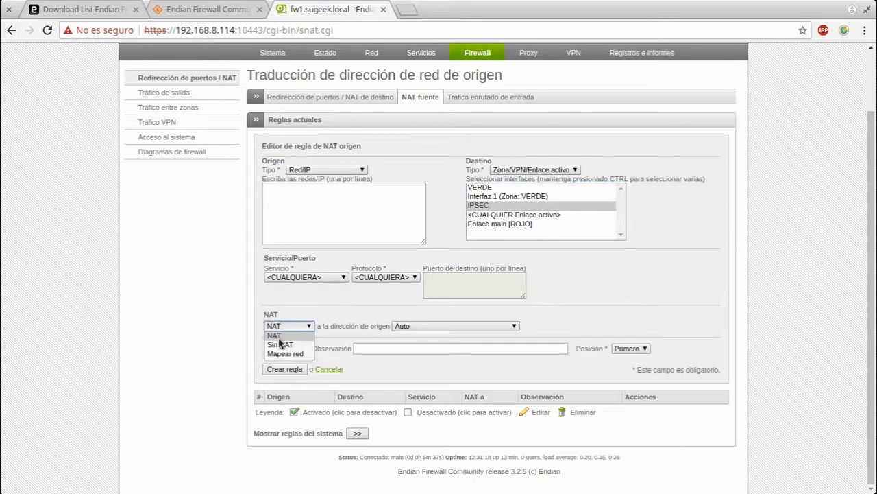
left_click(285, 354)
left_click(409, 327)
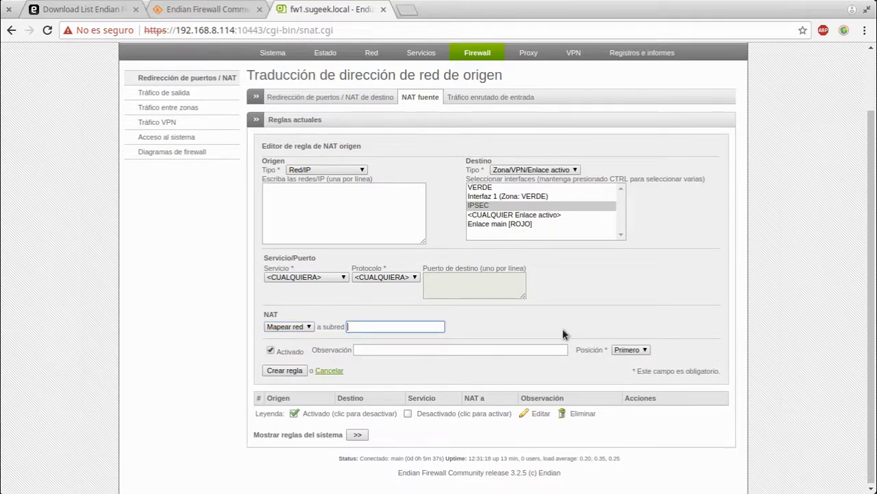
left_click(519, 107)
Draft an incoming routed traffic rule with source <ROJO> and destination type Zonas
left_click(519, 99)
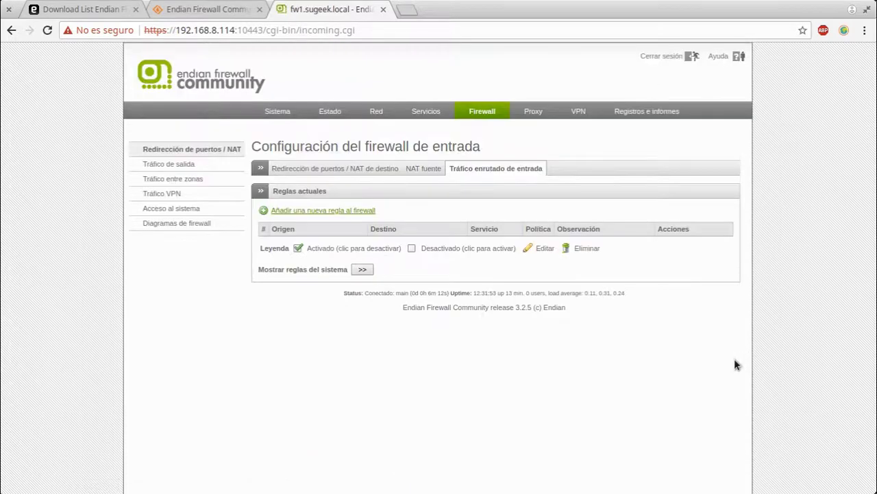
left_click(268, 212)
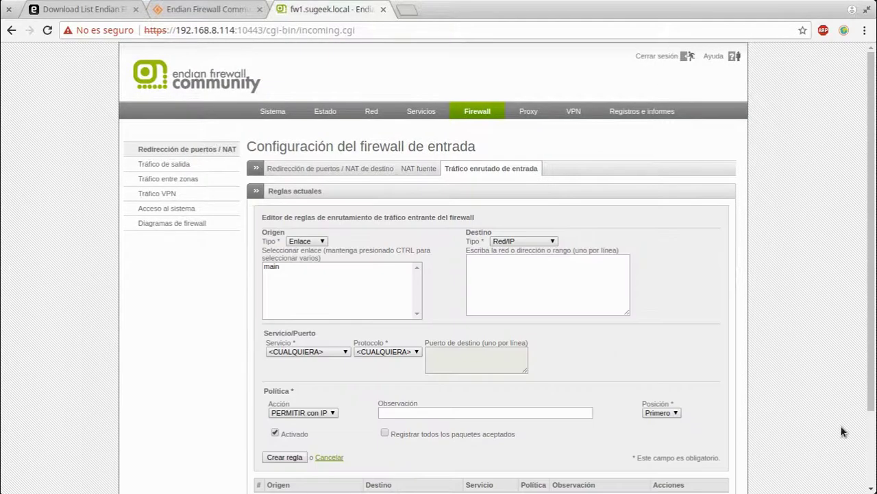
left_click(307, 241)
left_click(307, 251)
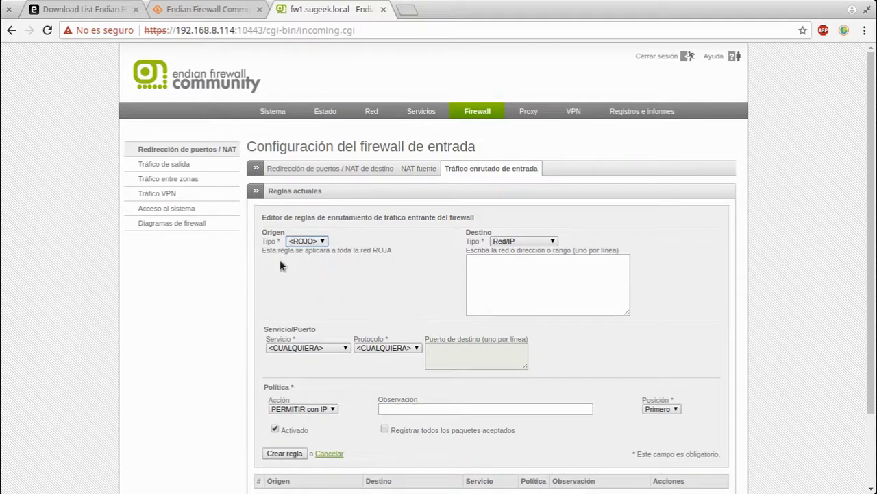
left_click(307, 241)
left_click(554, 242)
left_click(552, 242)
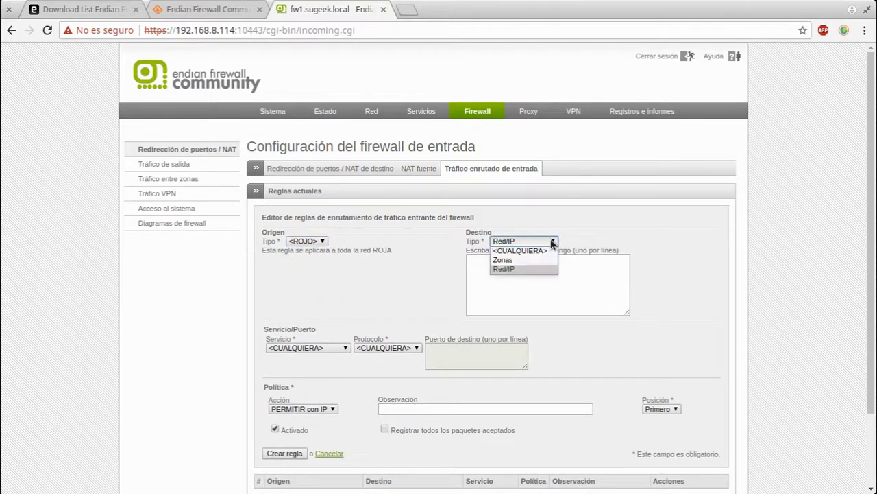
left_click(504, 260)
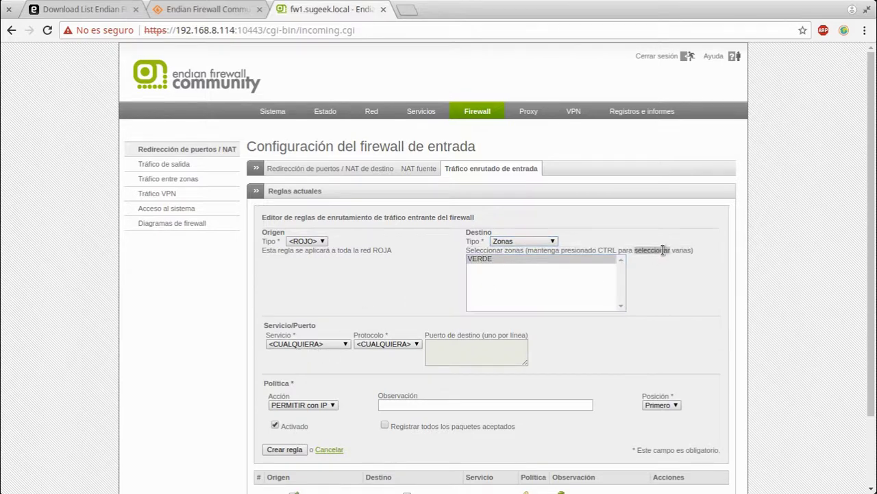
left_click(662, 295)
scroll(662, 296, "down", 2)
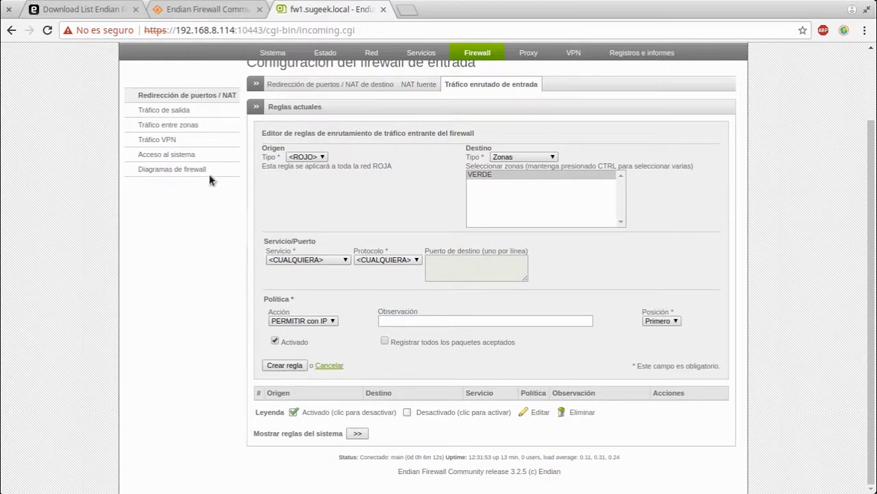
left_click(204, 111)
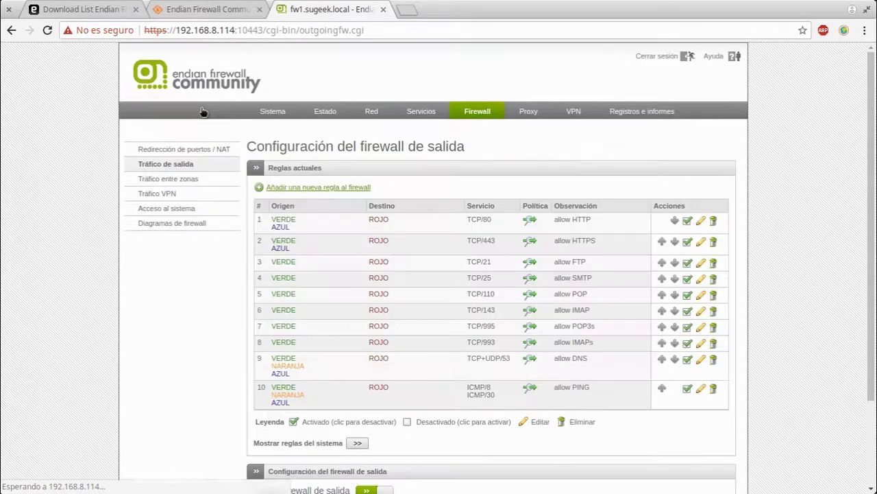
Start a new outgoing rule with a user-defined service and GRE protocol
scroll(283, 405, "down", 3)
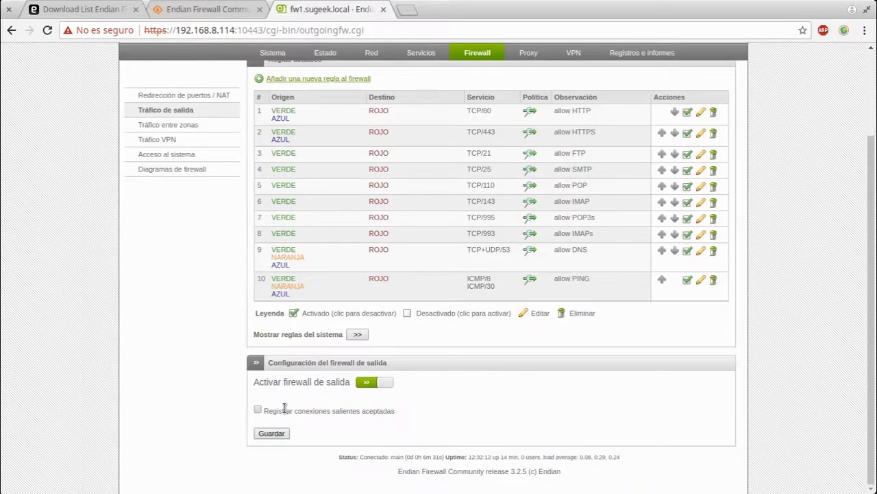
scroll(288, 274, "up", 2)
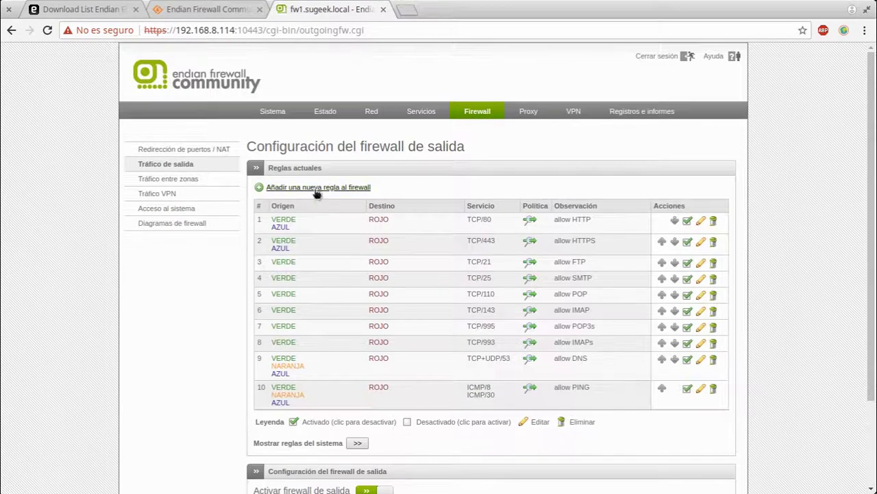
left_click(316, 188)
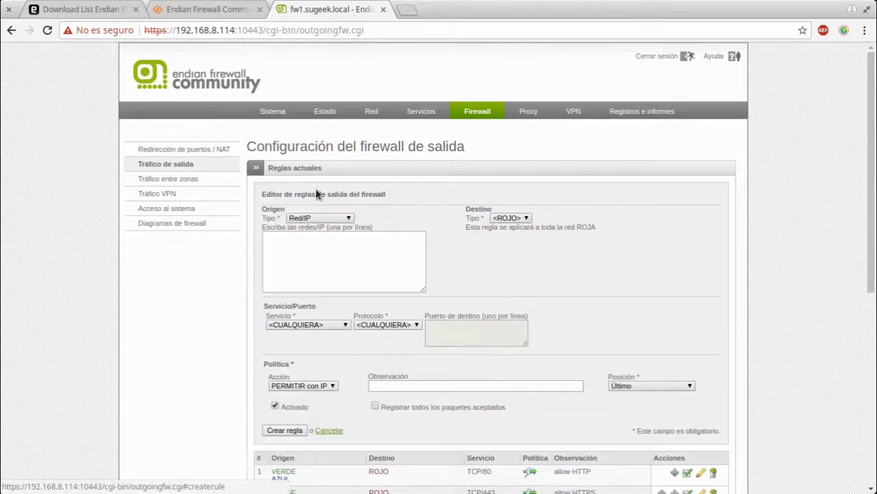
left_click(287, 325)
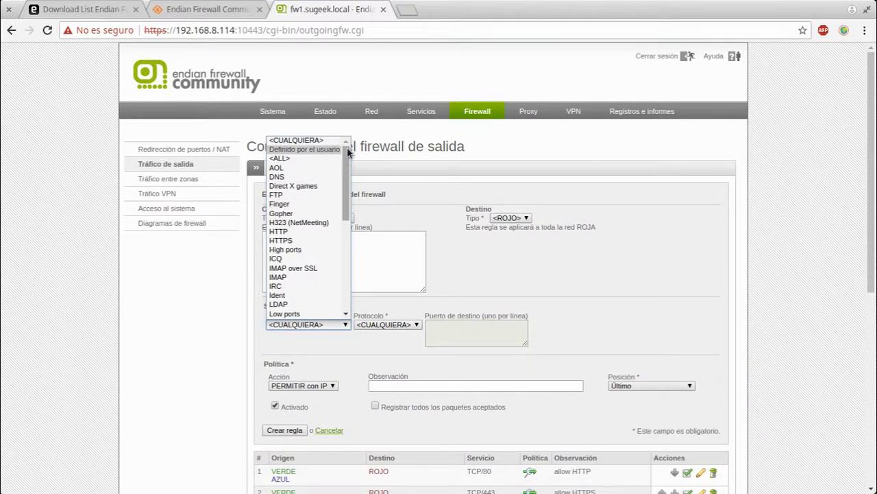
left_click_drag(345, 154, 334, 264)
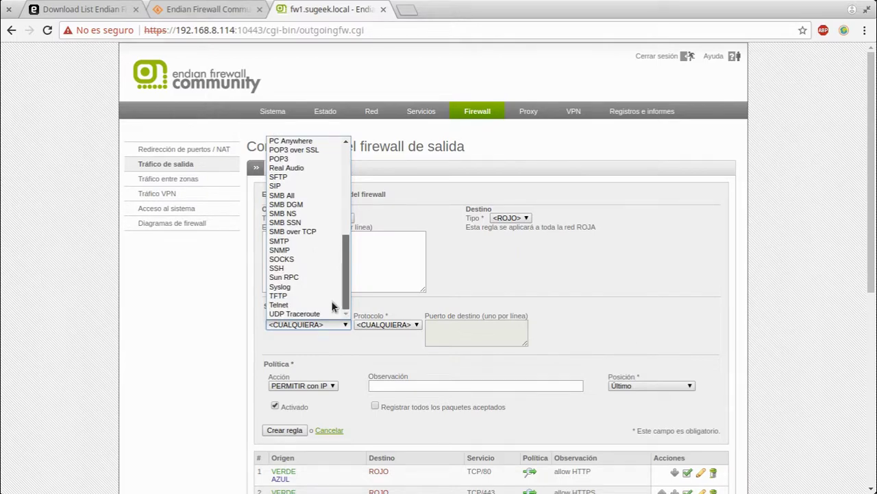
left_click(559, 307)
left_click(319, 325)
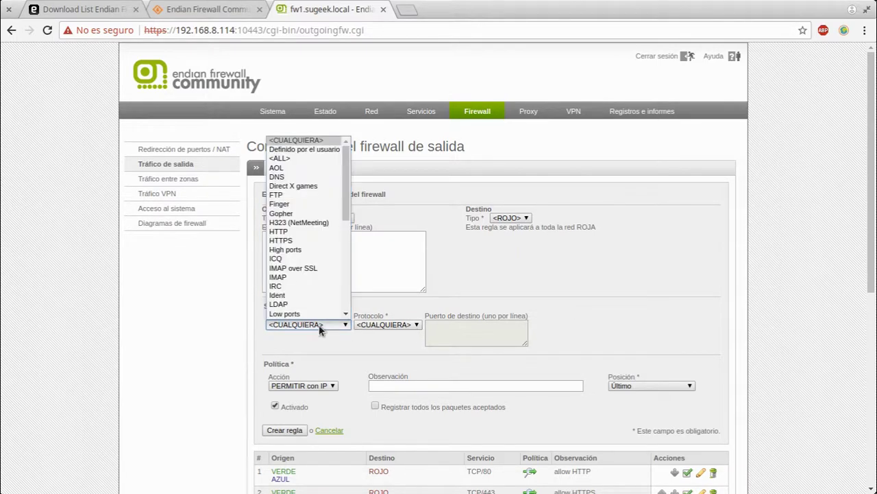
left_click(319, 324)
left_click(376, 325)
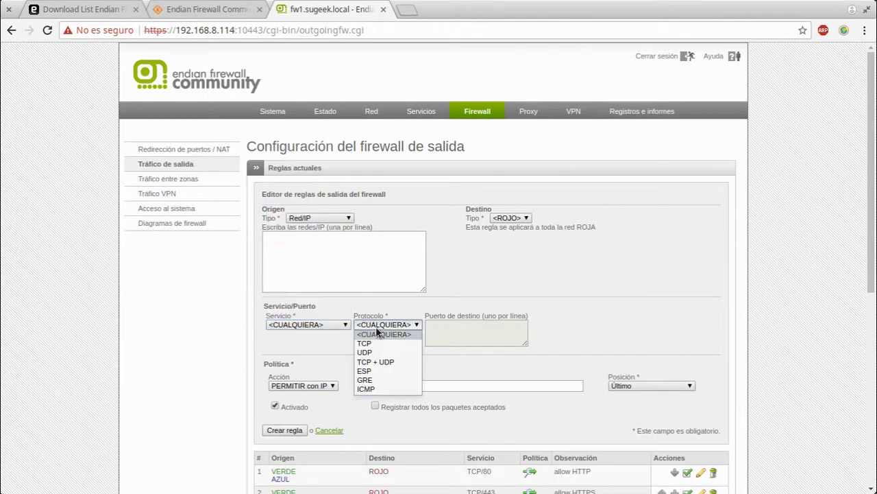
left_click(384, 379)
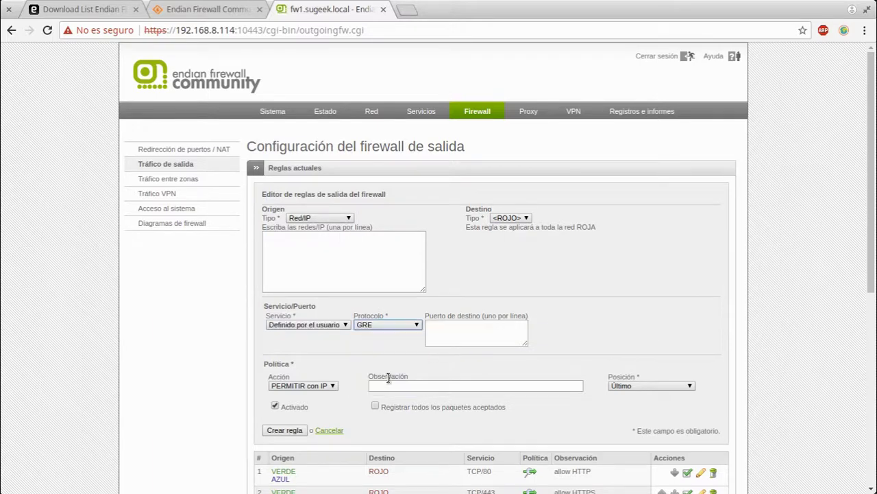
Recheck the service, protocol and action lists, then cancel the GRE rule draft
left_click(315, 324)
left_click(316, 325)
left_click(368, 325)
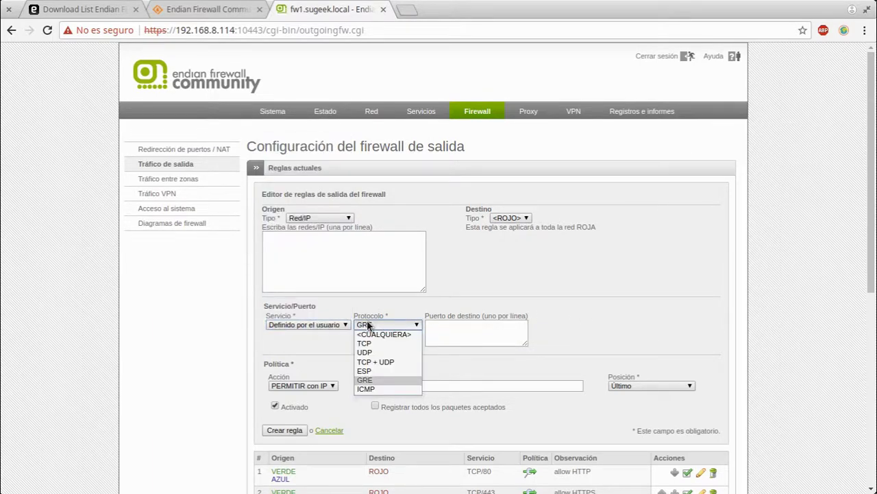
left_click(589, 343)
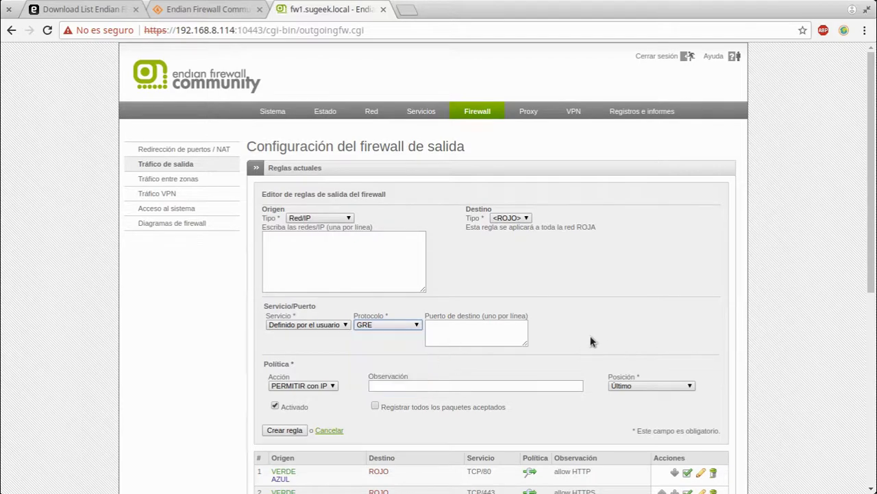
left_click(269, 386)
left_click(726, 348)
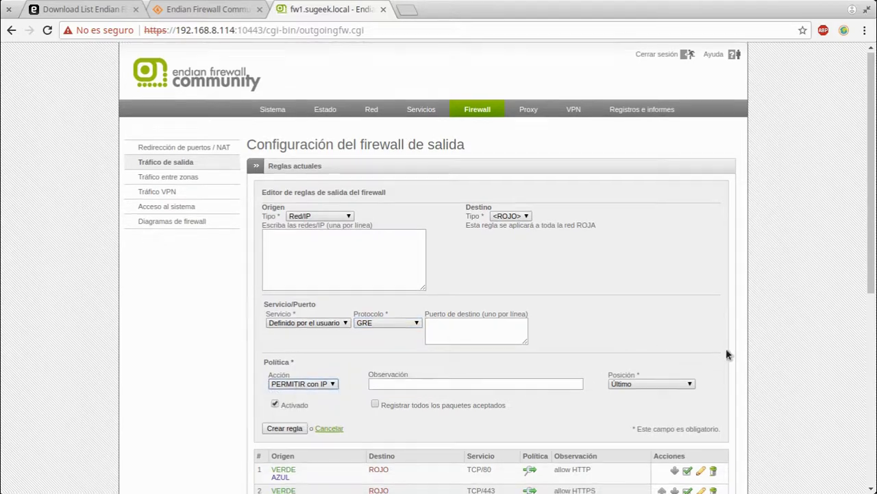
scroll(726, 348, "down", 3)
left_click(322, 293)
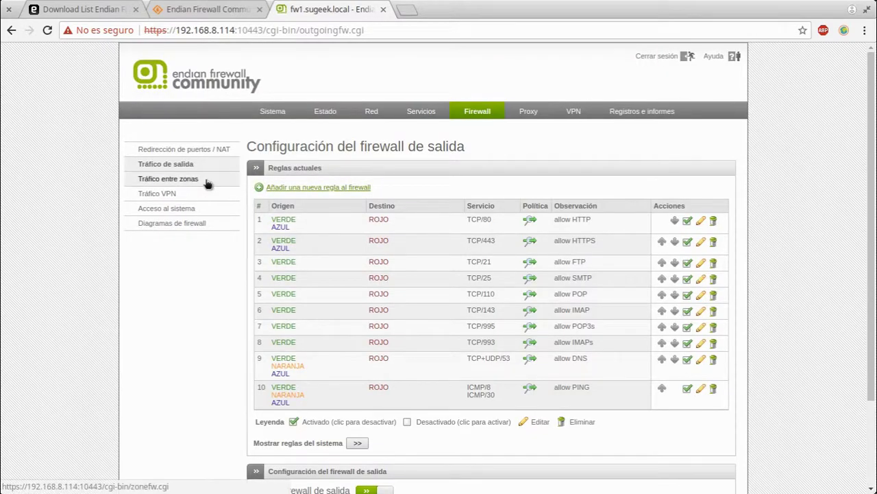
Browse the inter-zone, VPN and system access rules, then view the firewall diagrams
left_click(207, 179)
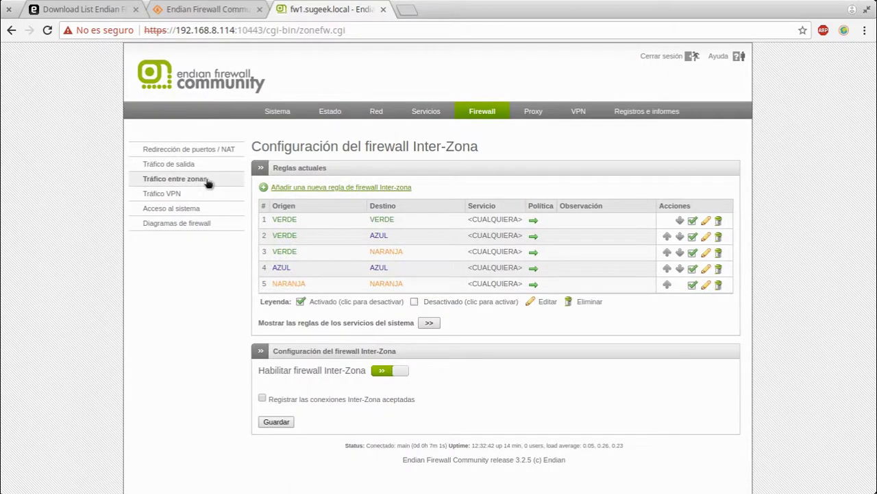
left_click(198, 212)
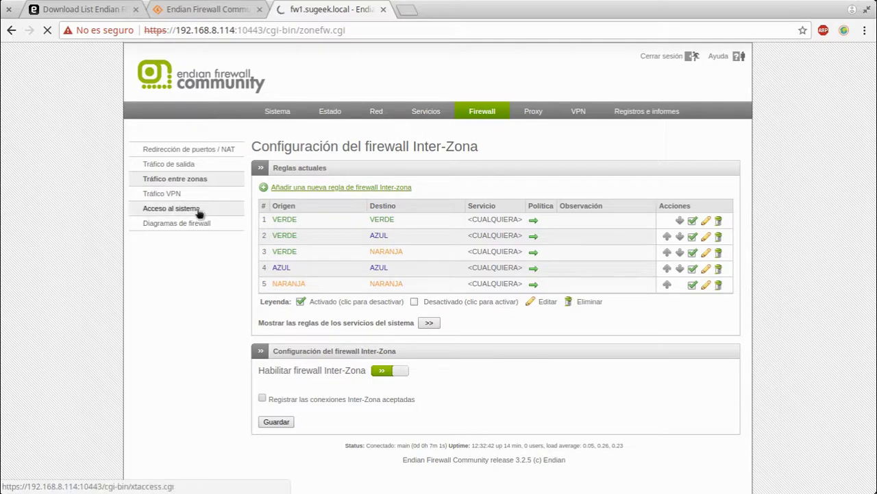
left_click(195, 213)
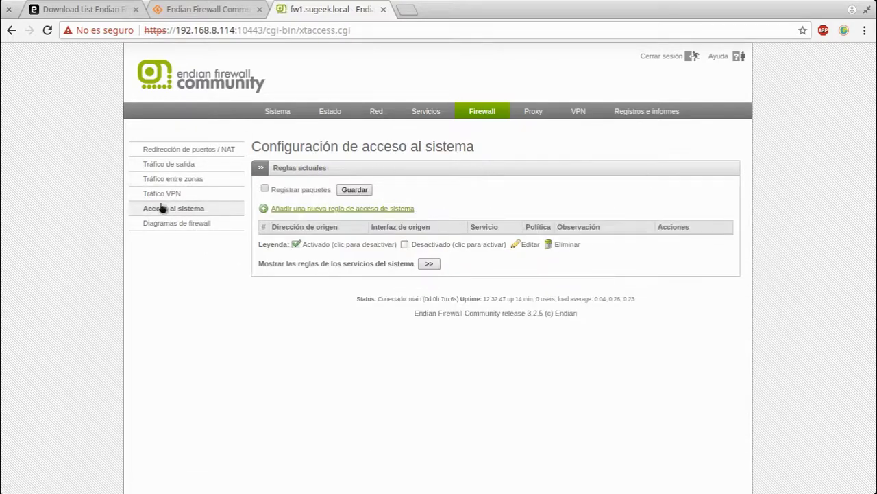
left_click(172, 228)
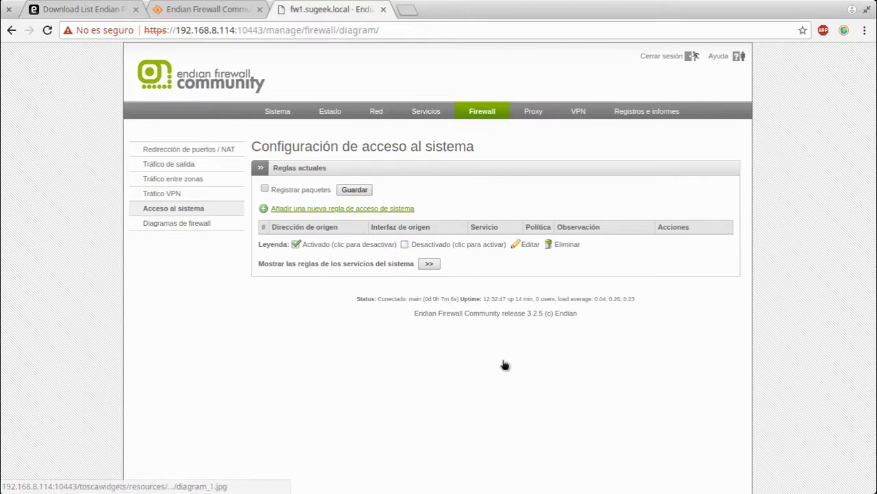
scroll(377, 299, "down", 2)
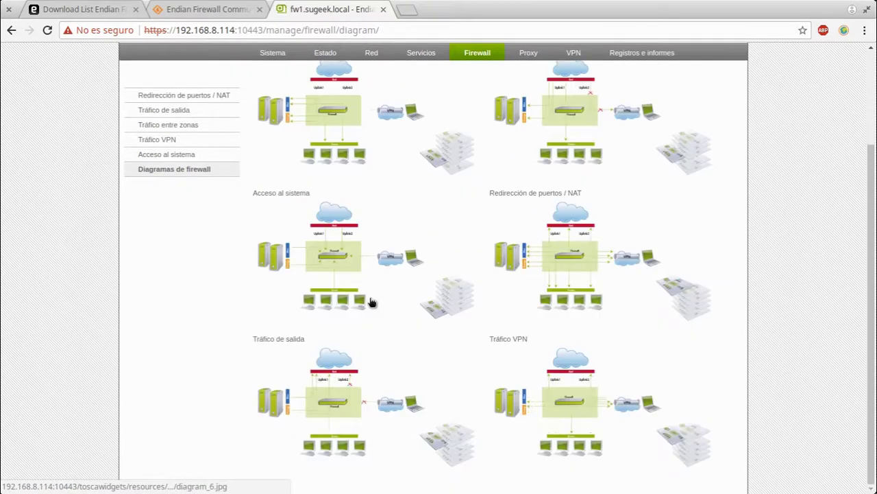
scroll(394, 274, "up", 2)
left_click(528, 112)
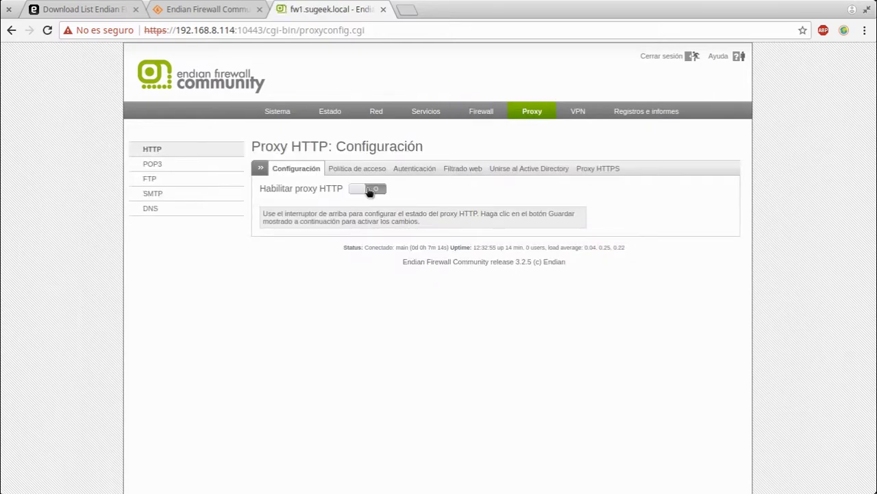
Enable the HTTP proxy and review the VERDE zone mode options, currently no transparente on port 8080
left_click(370, 189)
left_click(338, 218)
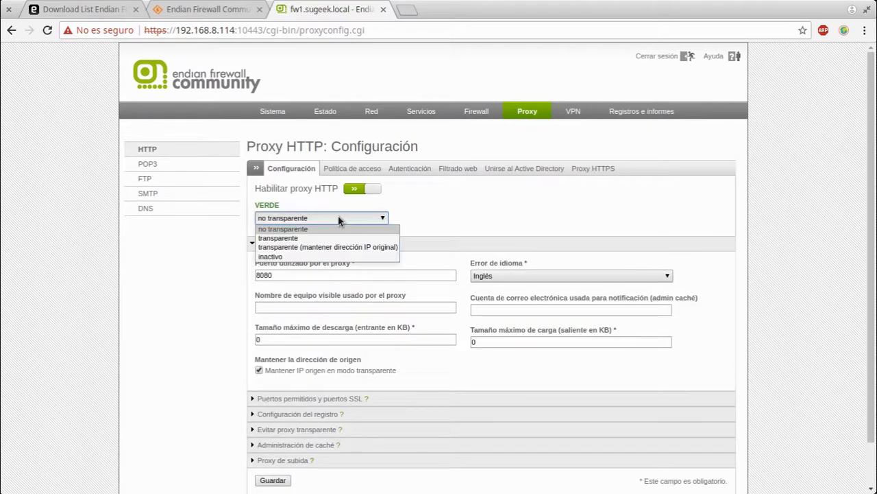
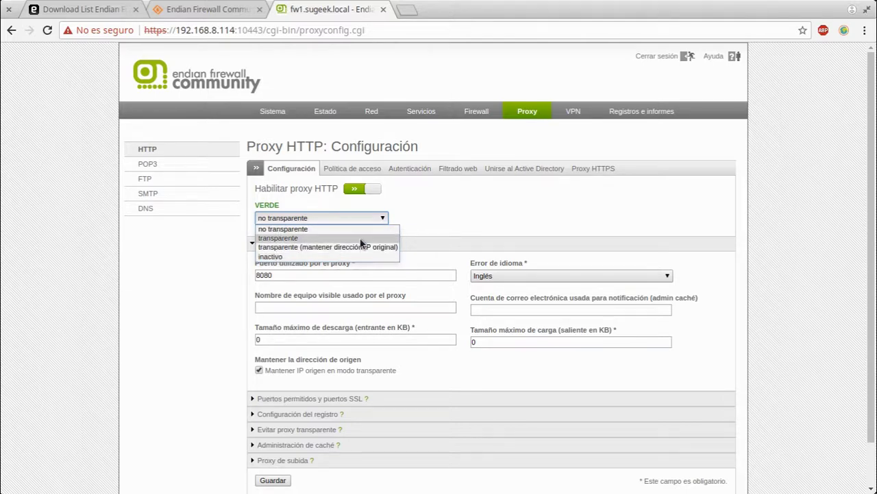
Review the GREEN proxy mode and error-language dropdowns, keeping non-transparent mode and English
left_click(524, 222)
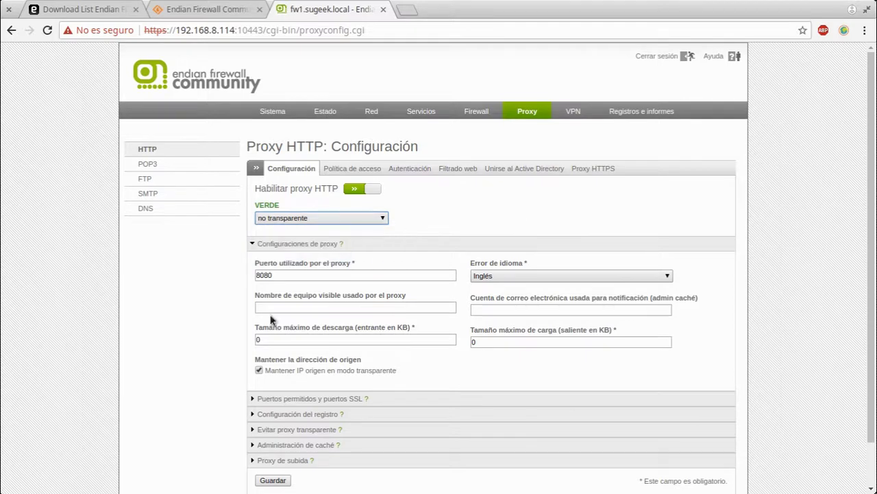
left_click(253, 376)
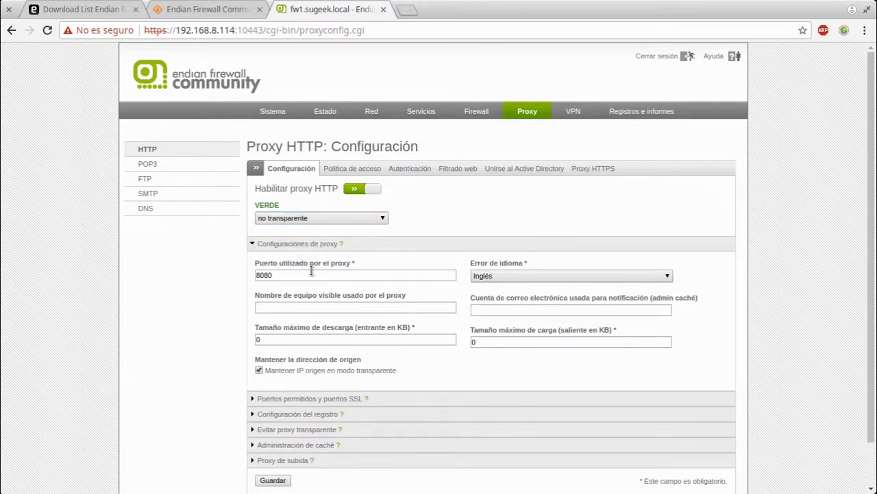
left_click(327, 218)
left_click(463, 221)
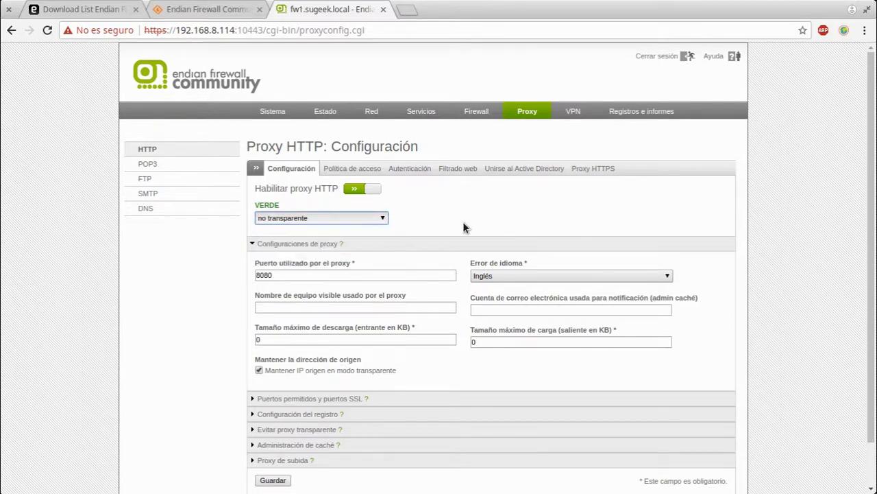
left_click(540, 275)
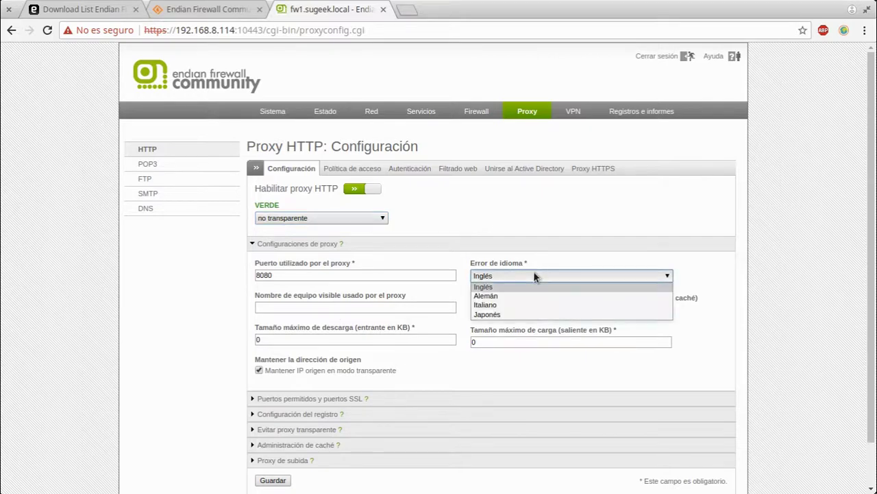
left_click(535, 214)
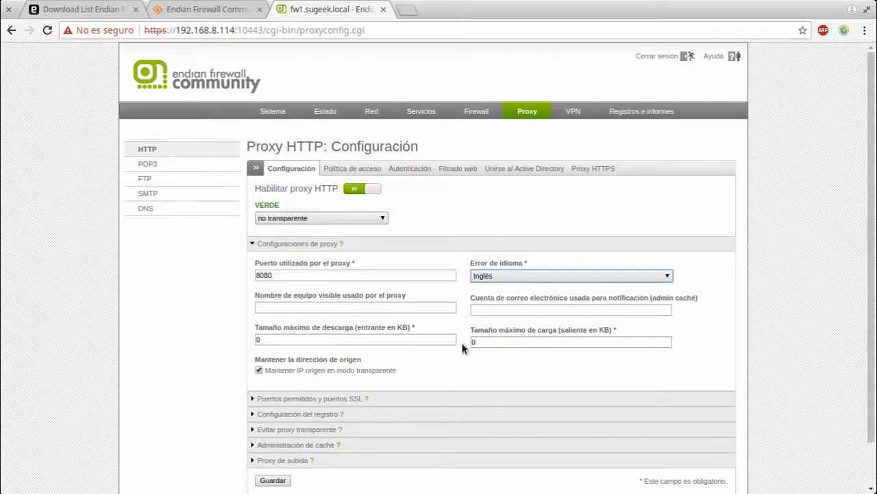
Expand the allowed ports/SSL ports and logging sections of the HTTP proxy settings
scroll(466, 349, "down", 2)
left_click(287, 343)
scroll(451, 375, "down", 2)
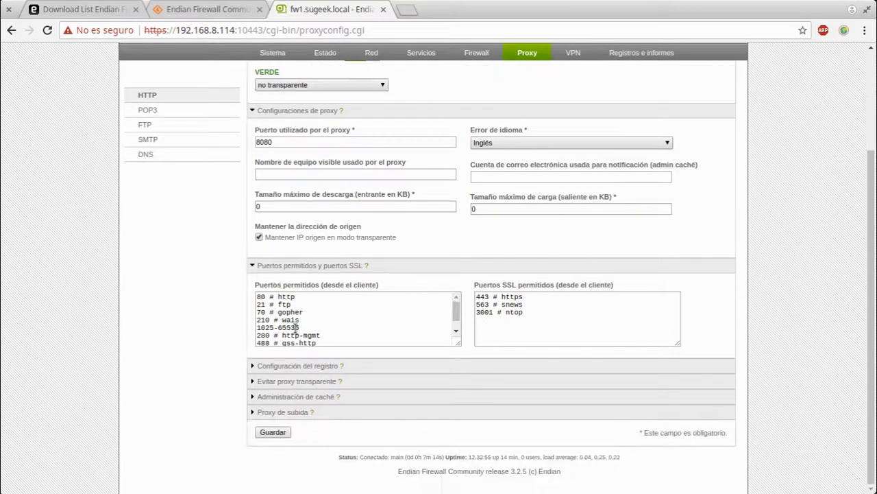
scroll(314, 333, "down", 1)
scroll(312, 332, "up", 1)
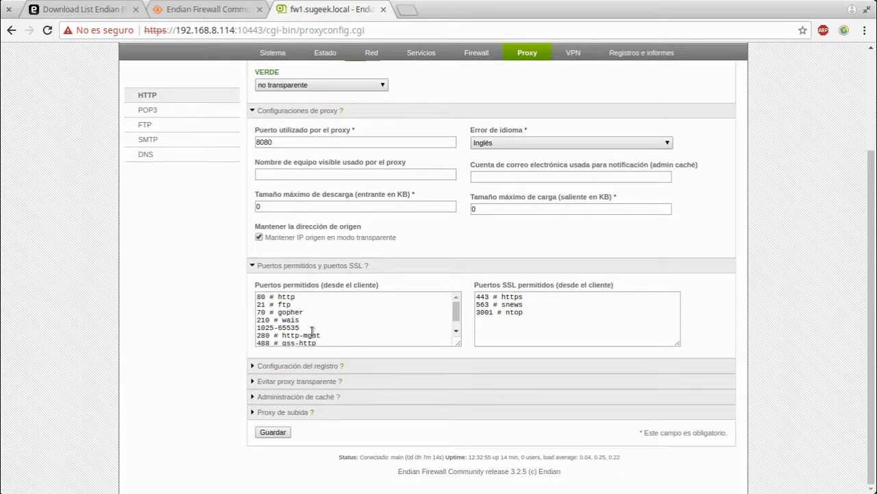
left_click(304, 366)
scroll(424, 376, "down", 3)
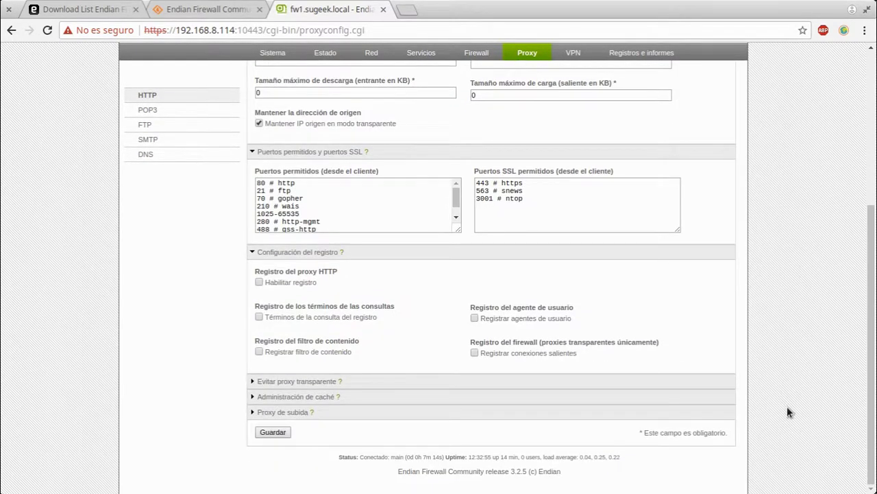
Expand the transparent proxy bypass, cache management and upstream proxy sections
left_click(329, 385)
scroll(716, 447, "down", 3)
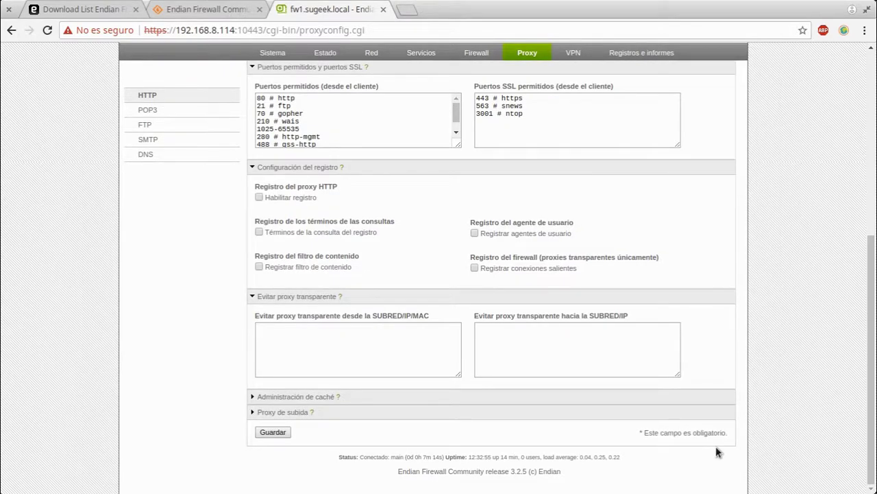
left_click(295, 396)
scroll(736, 396, "down", 5)
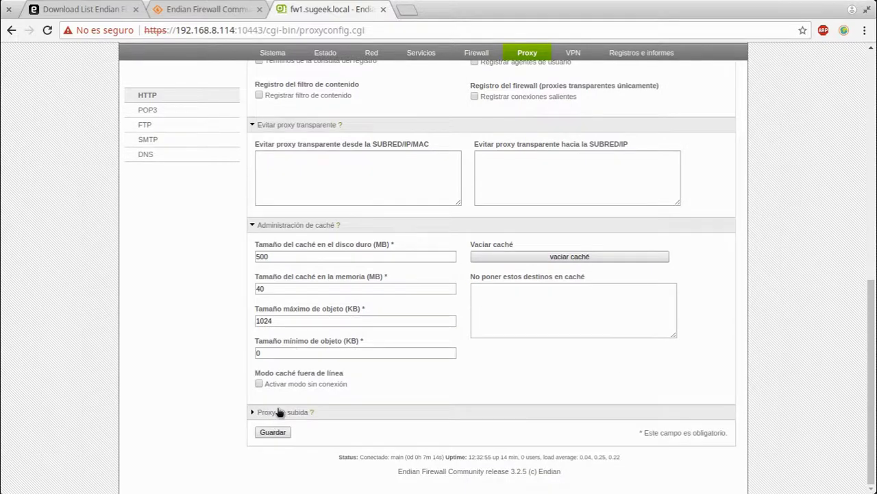
left_click(280, 412)
scroll(720, 408, "down", 2)
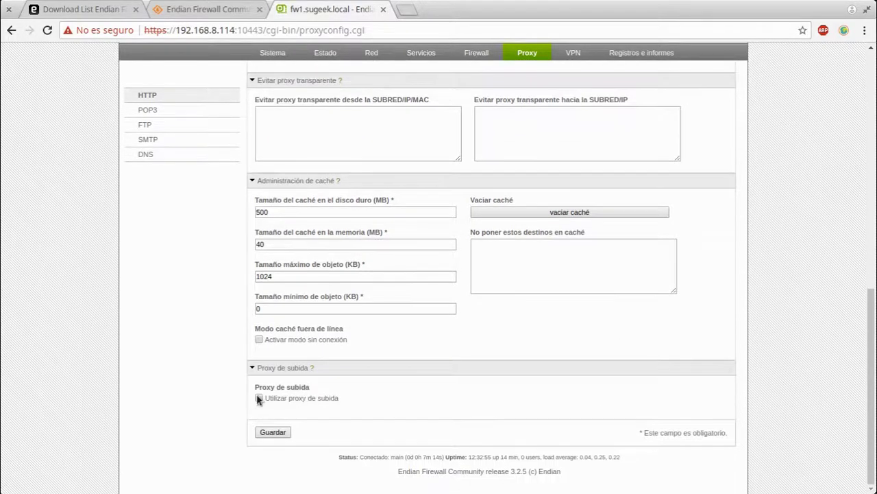
Tick 'Utilizar proxy de subida', untick it, then tick it again to show its fields
left_click(259, 398)
scroll(258, 396, "down", 2)
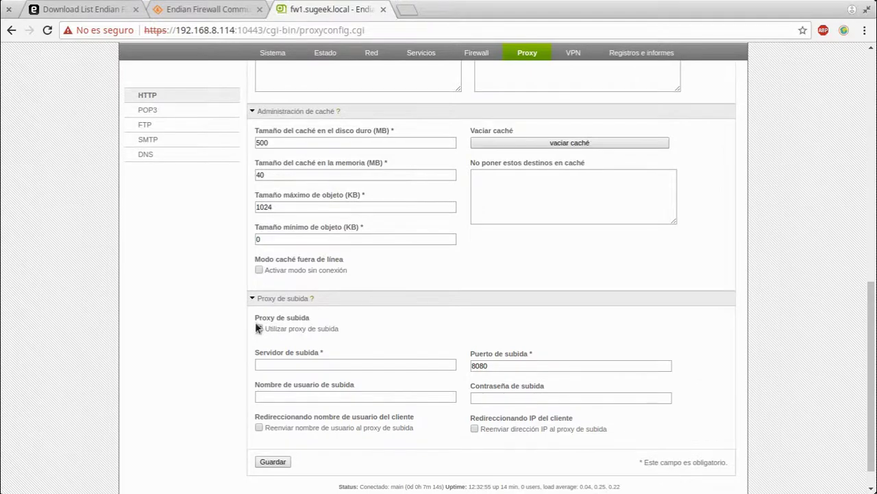
left_click(259, 331)
left_click(259, 397)
scroll(441, 327, "up", 8)
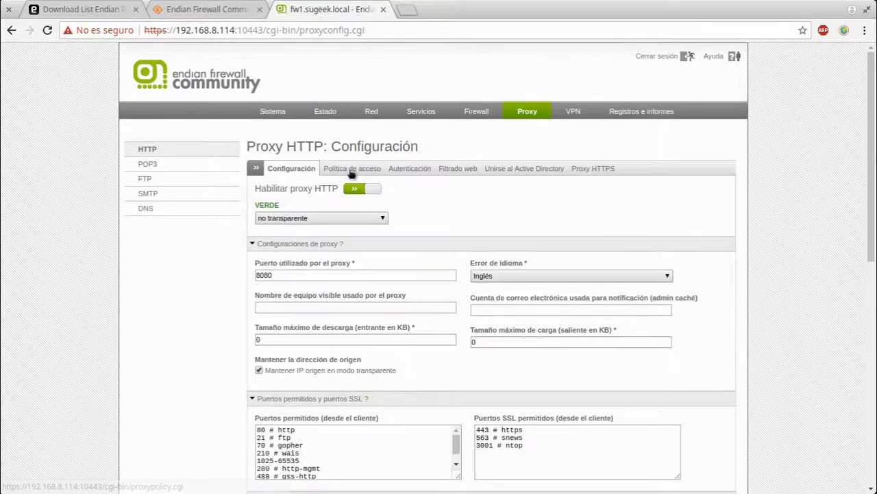
Go to the 'Política de acceso' tab, proceeding past the certificate warning
left_click(351, 170)
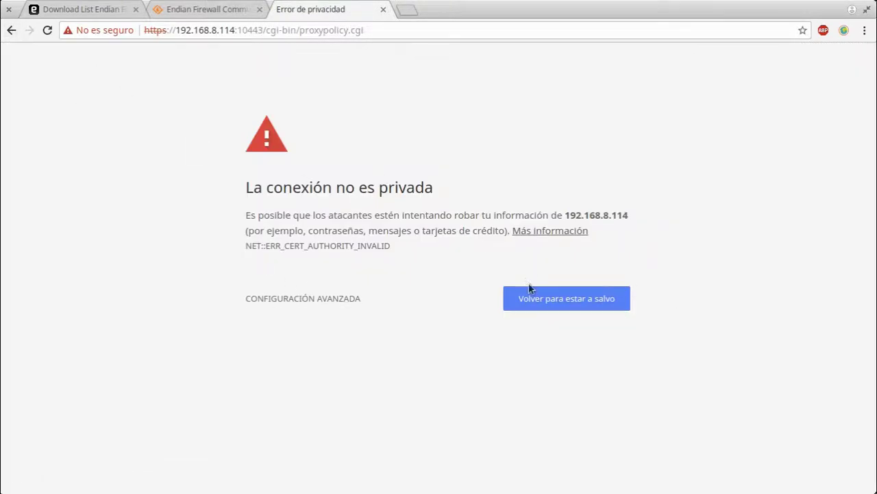
left_click(316, 297)
left_click(323, 416)
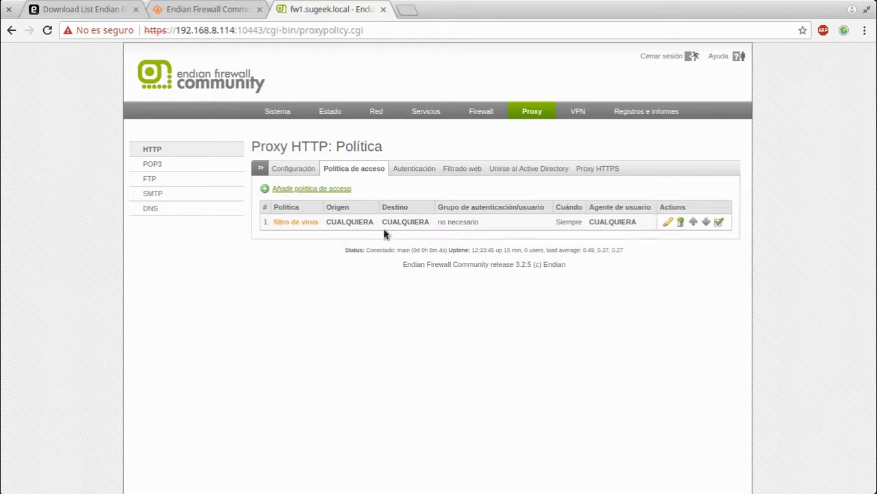
Edit the virus filter policy, keeping source and destination as any and authentication disabled
left_click(667, 221)
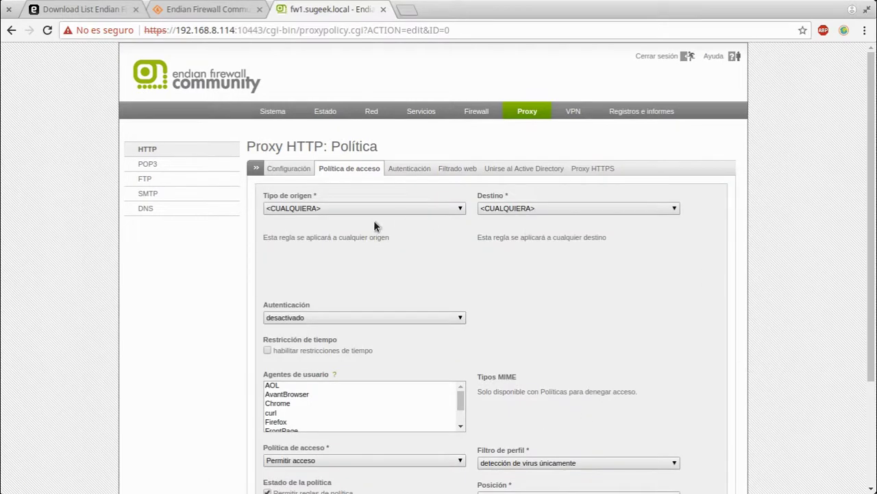
left_click(375, 211)
left_click(375, 211)
left_click(525, 209)
left_click(525, 268)
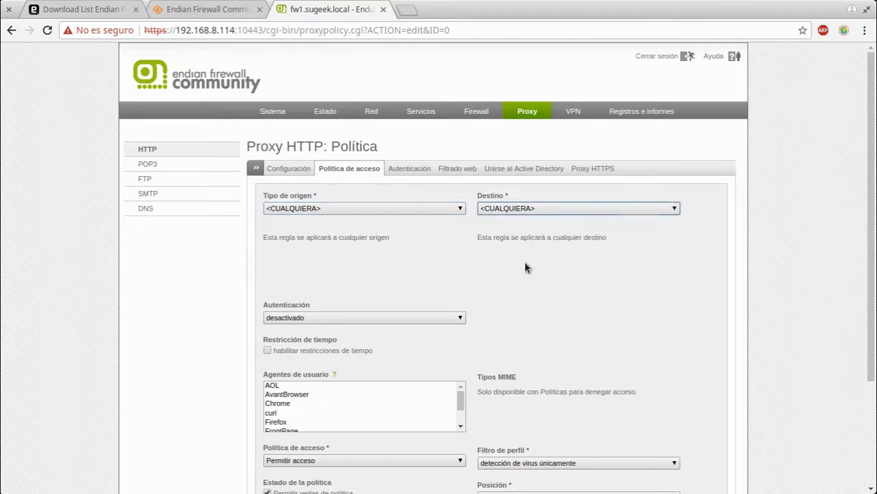
left_click(326, 313)
left_click(593, 335)
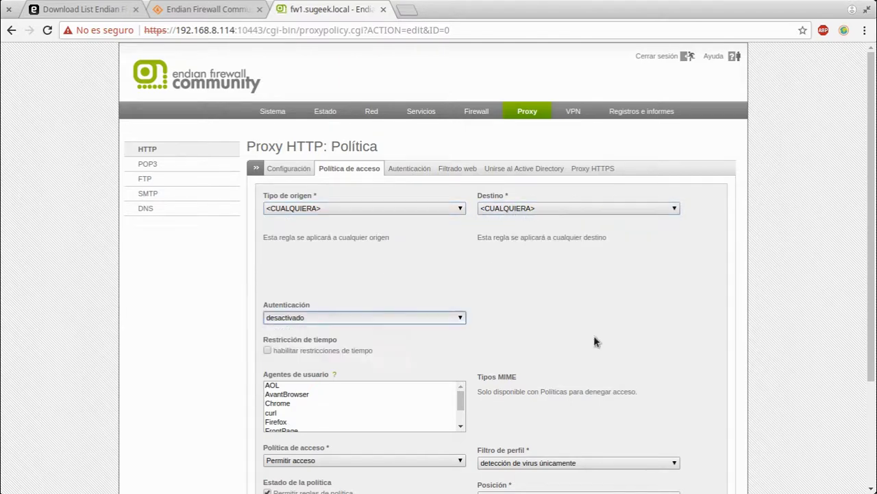
Enable time restrictions to see their fields, then disable them again
scroll(387, 349, "down", 3)
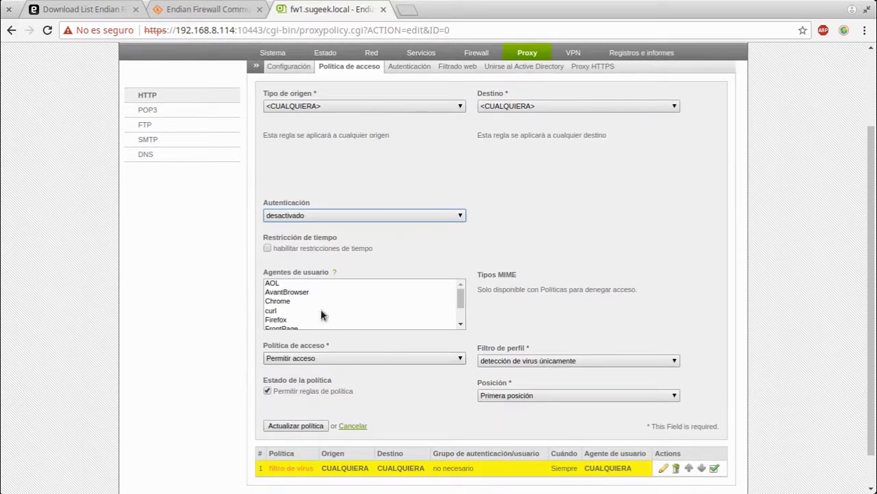
scroll(323, 315, "down", 1)
left_click(267, 248)
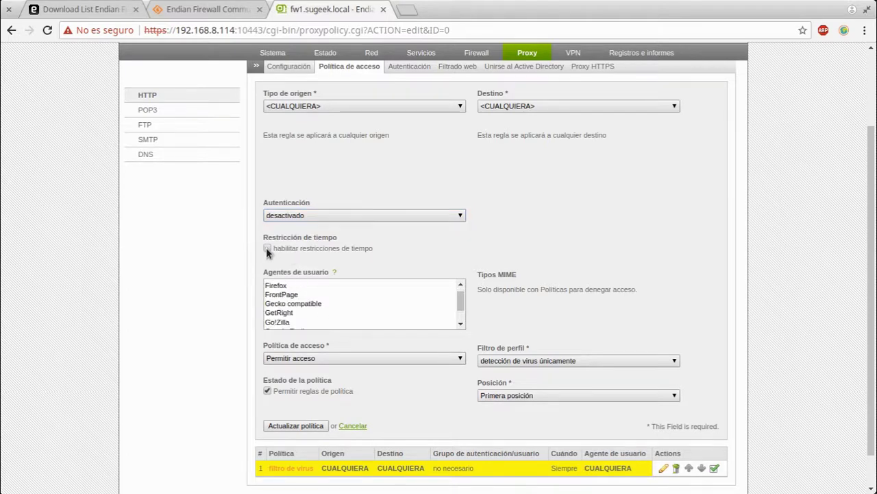
left_click(267, 248)
scroll(398, 305, "up", 3)
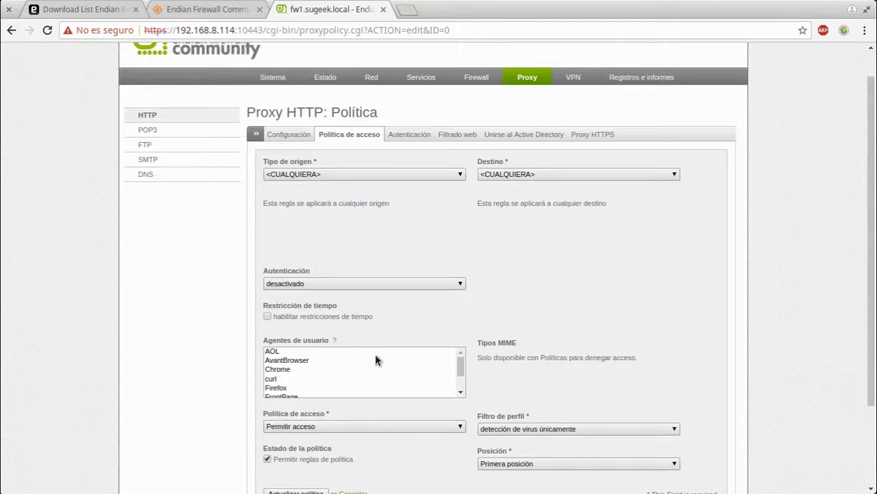
scroll(375, 370, "down", 2)
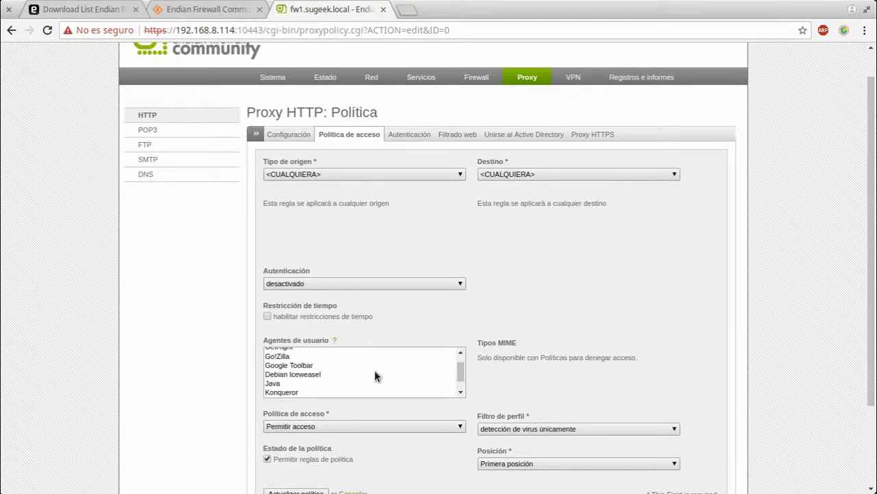
scroll(374, 370, "down", 4)
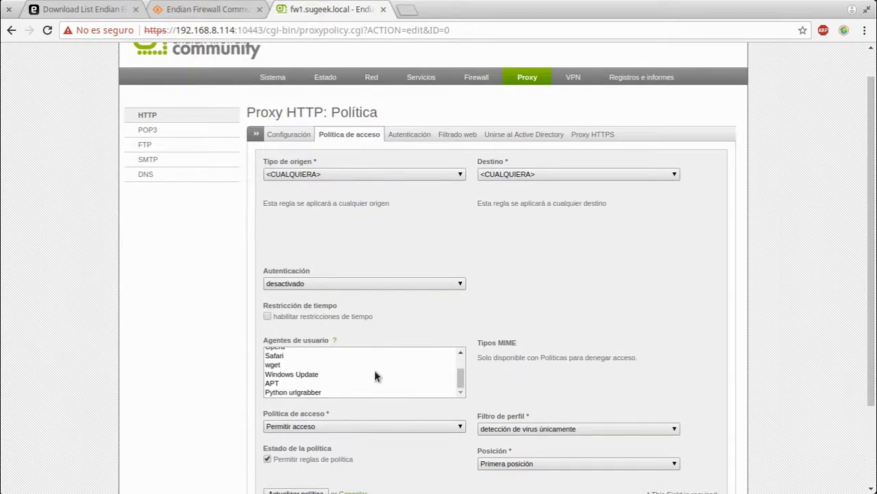
scroll(374, 370, "down", 1)
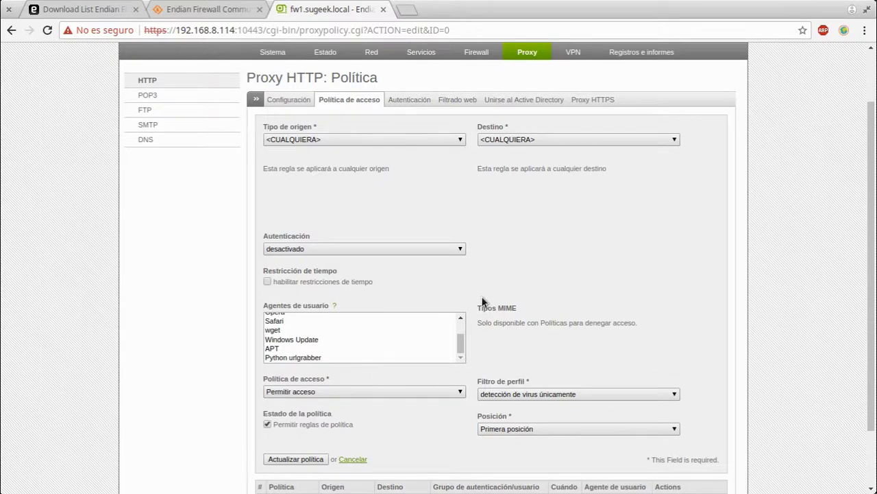
Select APT as user agent, try a deny policy, then switch back to allow
left_click(350, 347)
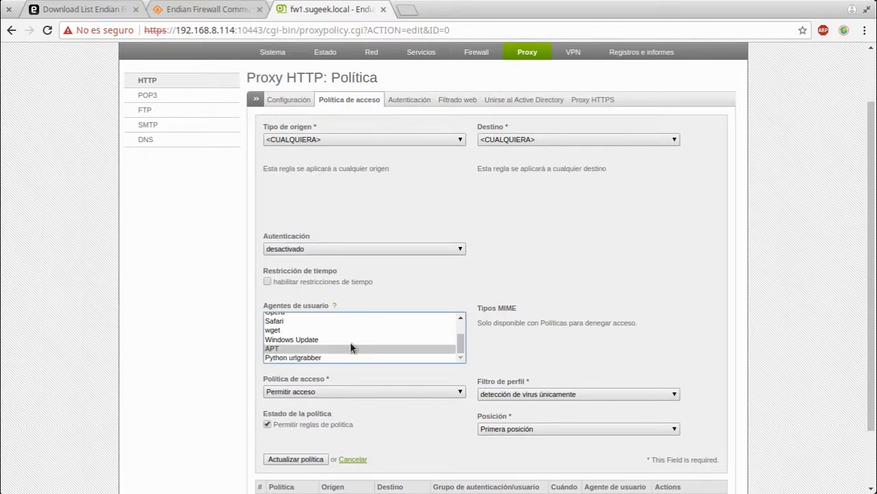
left_click(319, 245)
left_click(354, 392)
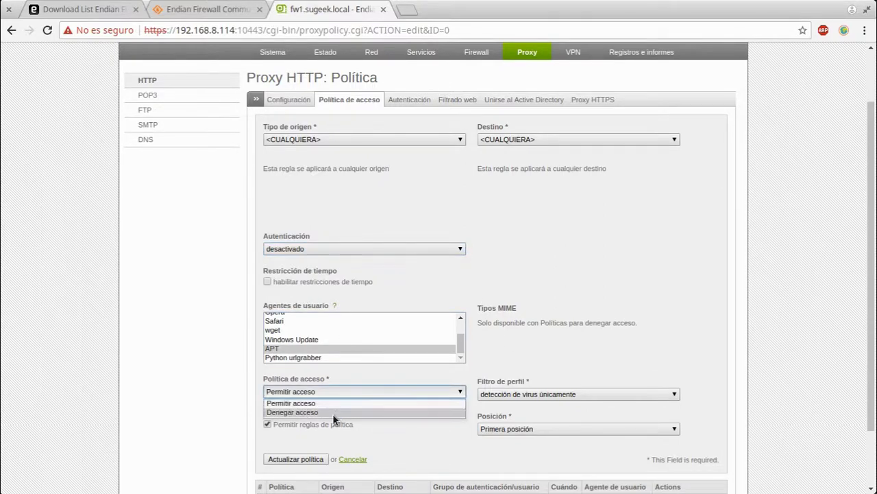
left_click(333, 412)
left_click(521, 329)
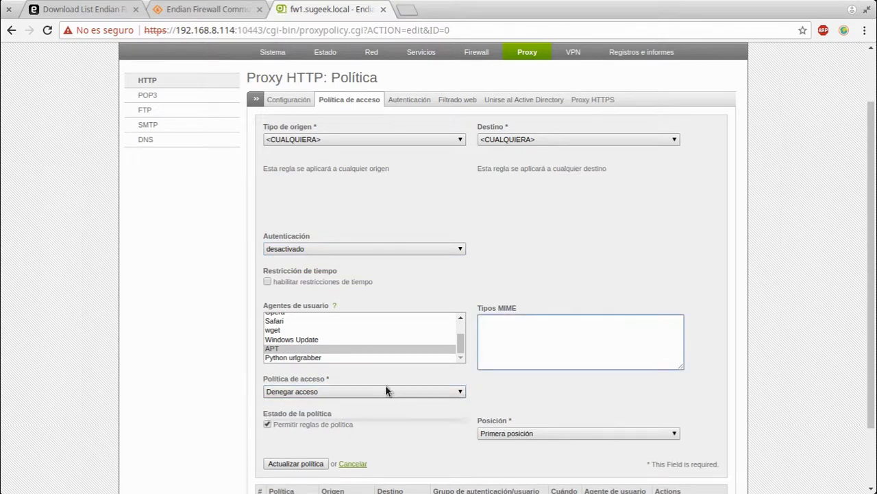
left_click(385, 391)
left_click(384, 402)
Keep virus-detection-only profile and first position, then cancel the policy edits
left_click(536, 395)
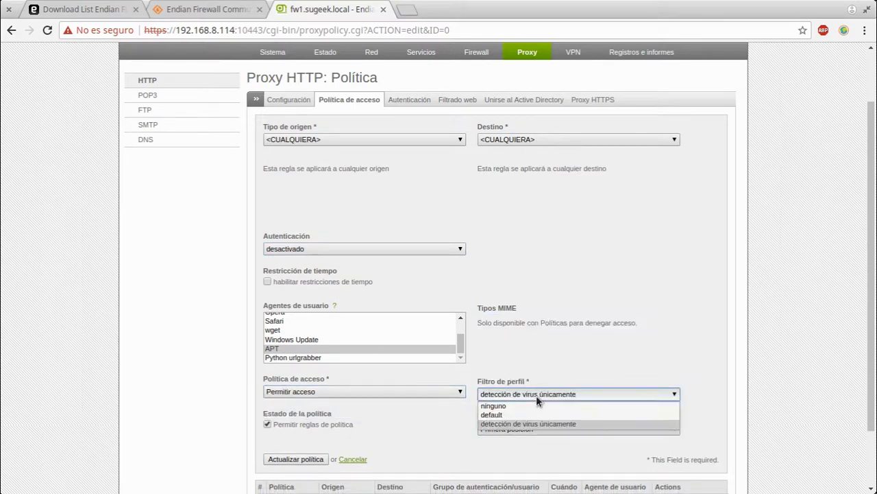
left_click(536, 400)
left_click(535, 429)
left_click(521, 439)
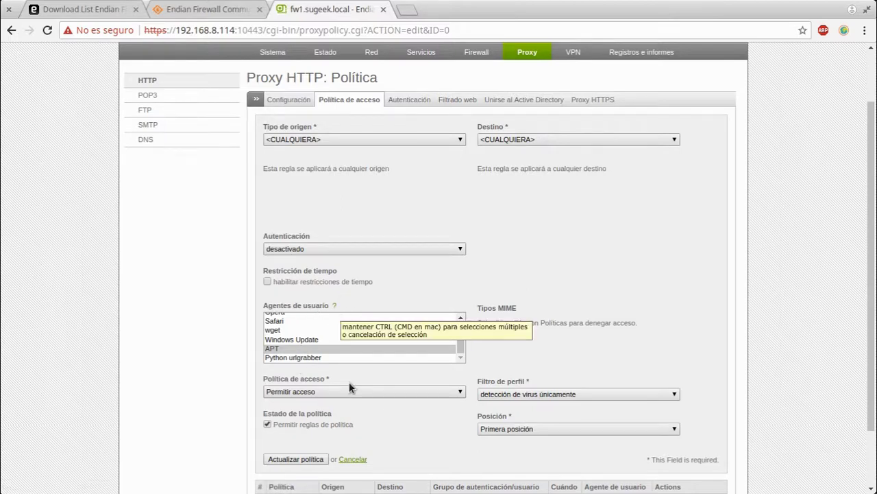
left_click(353, 459)
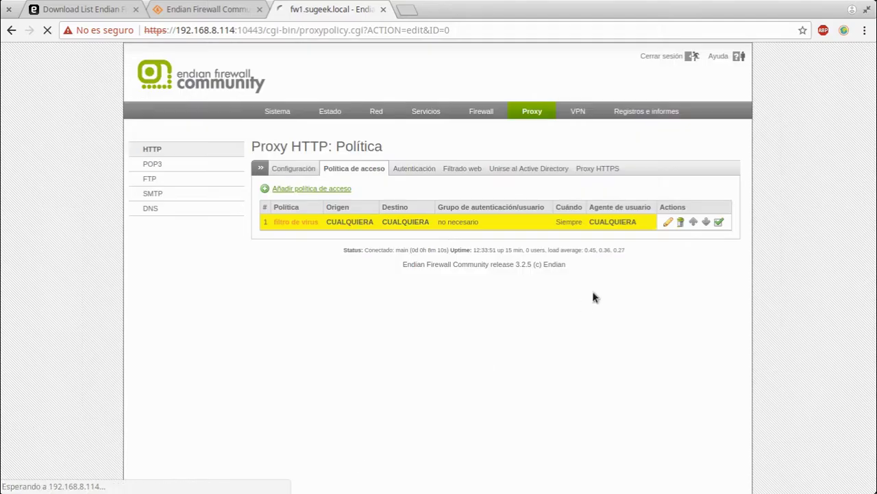
Visit proxy authentication, then web filtering, keeping the monthly filter update schedule
left_click(405, 173)
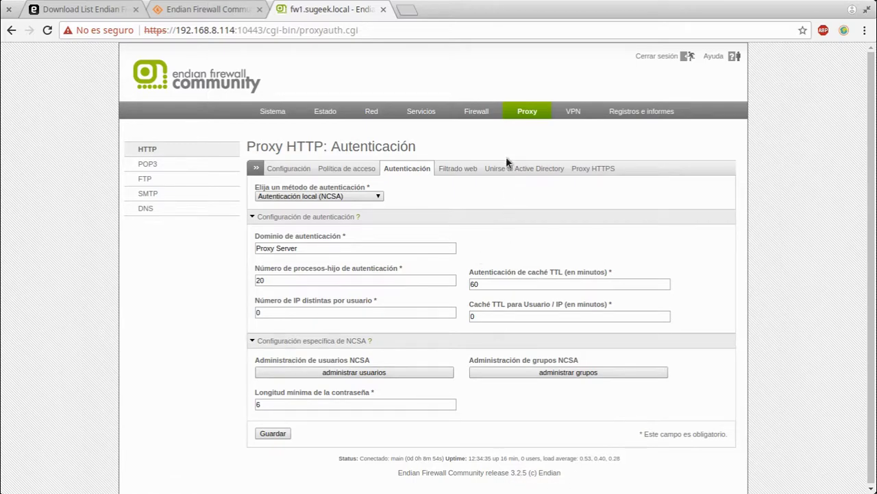
left_click(449, 168)
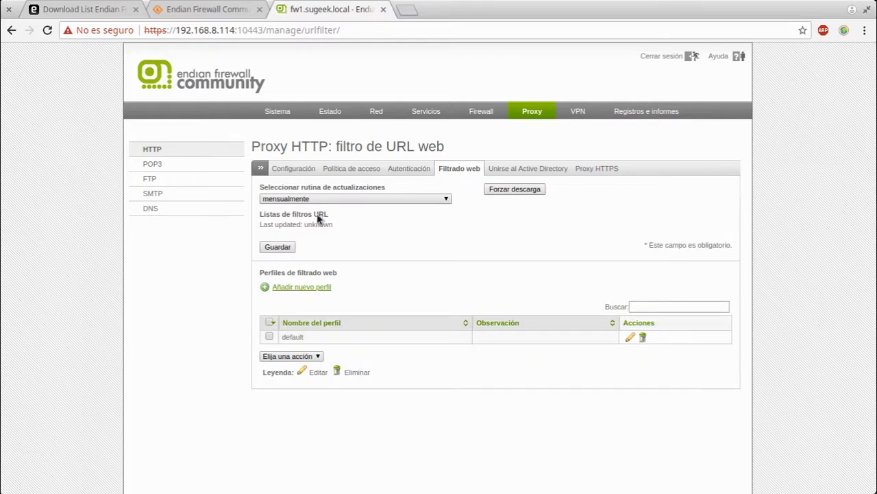
left_click(374, 199)
left_click(373, 199)
Edit the default profile, expanding its URL-filter categories and custom allow/block lists
left_click(629, 338)
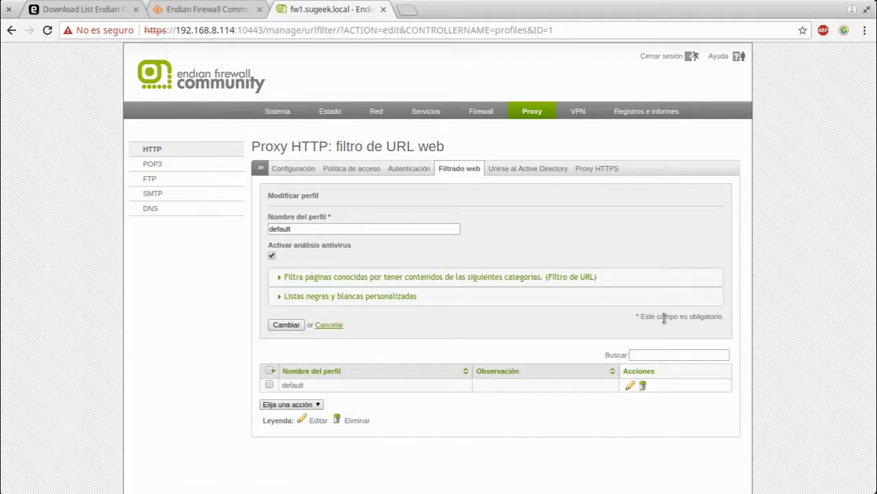
left_click(439, 277)
scroll(736, 352, "down", 3)
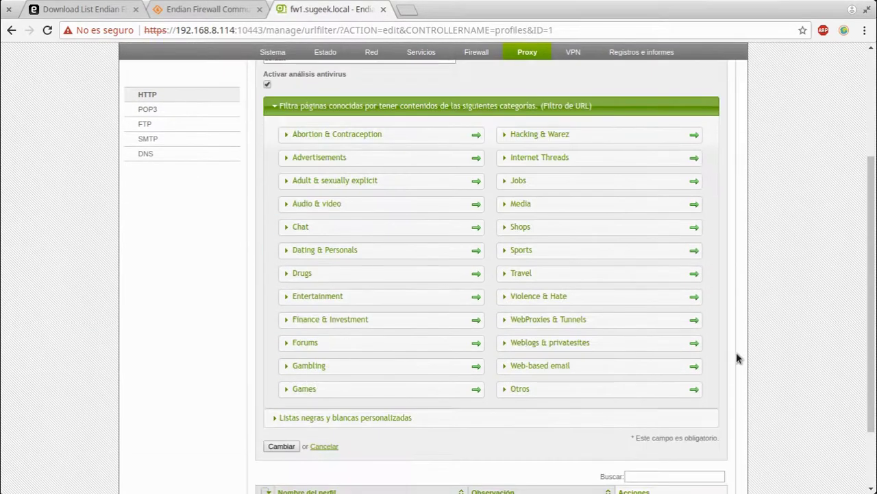
left_click(372, 417)
scroll(654, 412, "down", 3)
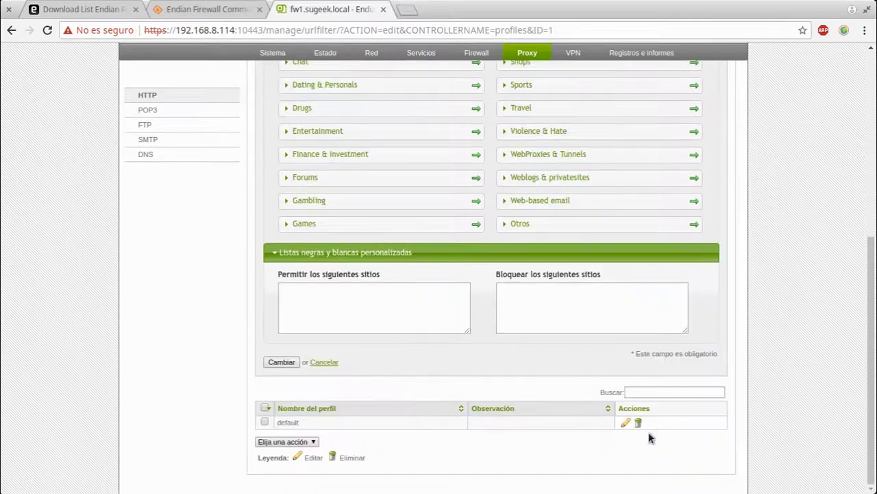
scroll(369, 187, "up", 1)
scroll(369, 187, "up", 2)
Expand and collapse the Drugs subcategories, then move to the SourceForge changelog tab
left_click(281, 245)
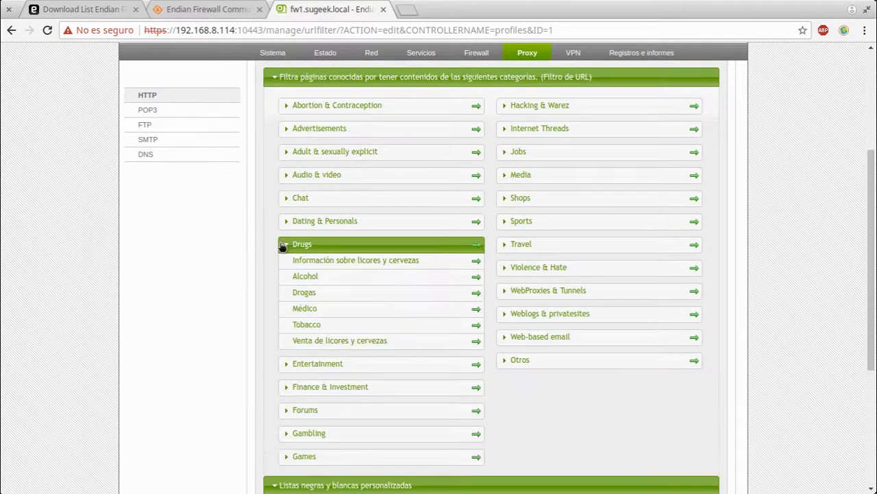
left_click(282, 244)
scroll(686, 362, "down", 3)
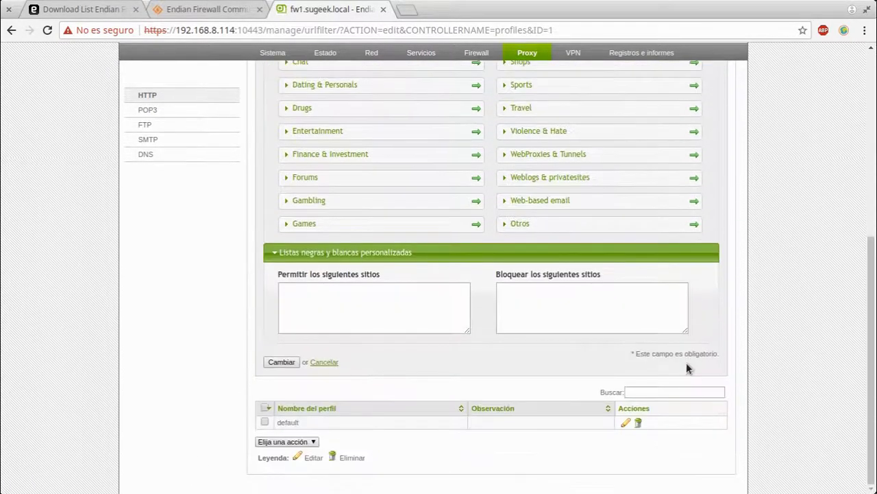
left_click(213, 12)
scroll(319, 322, "down", 3)
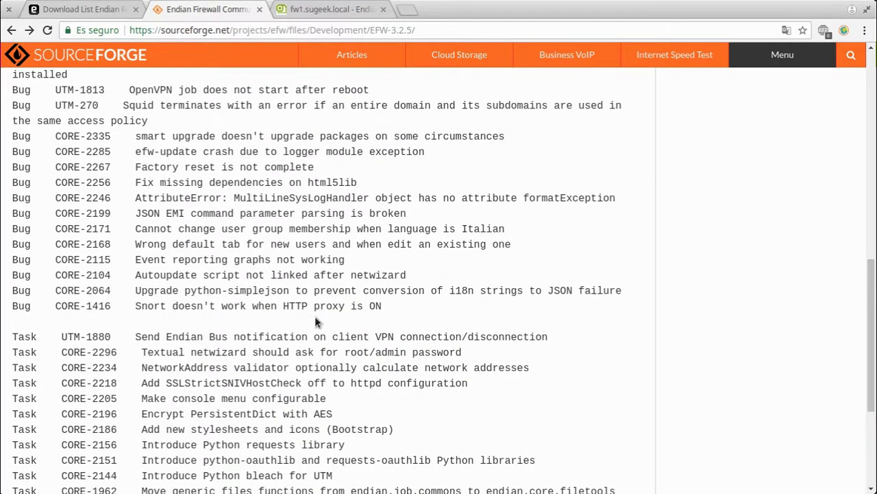
Highlight the CORE-1416 line on Snort failing with HTTP proxy, then return to the firewall tab
scroll(314, 316, "down", 3)
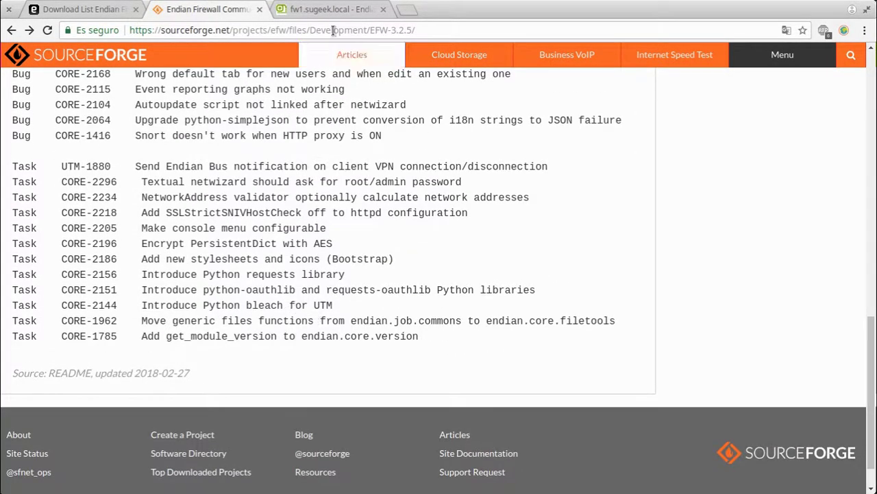
left_click(343, 10)
left_click(206, 10)
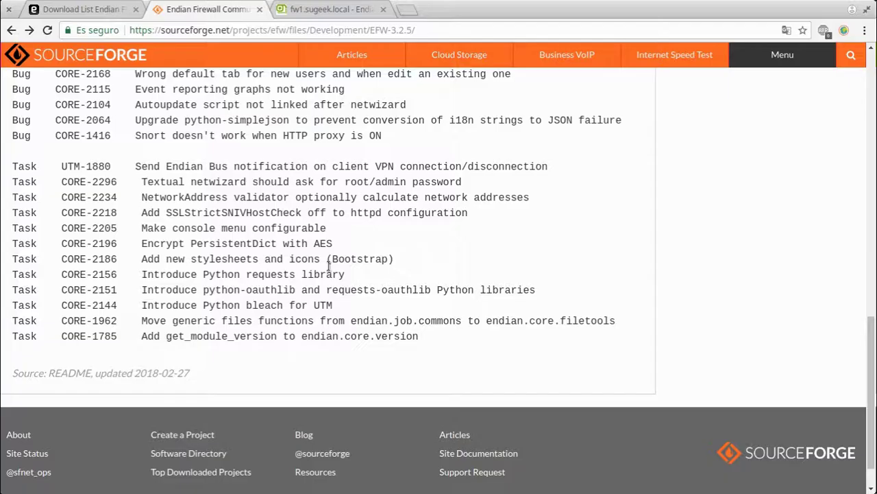
scroll(329, 267, "up", 3)
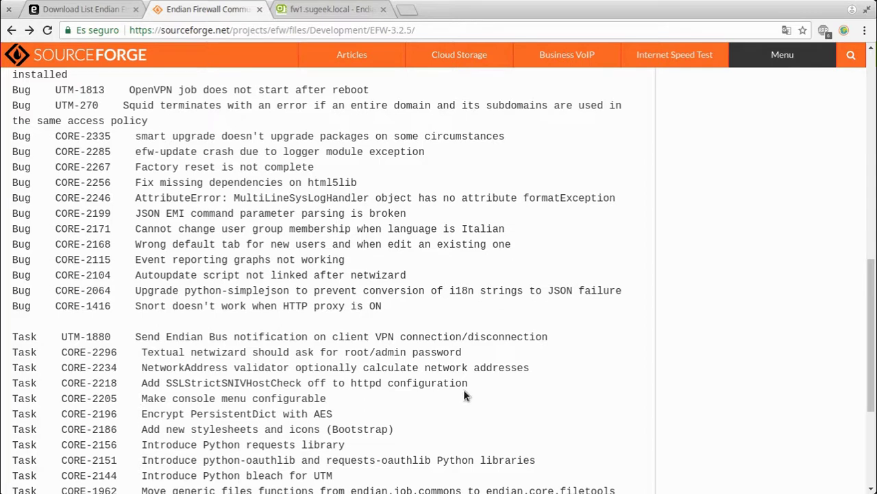
triple_click(200, 308)
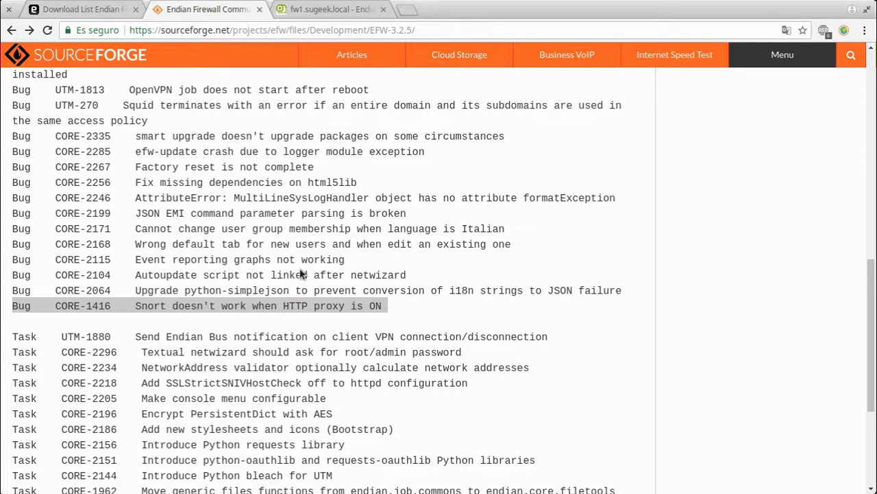
left_click(306, 8)
scroll(388, 329, "up", 3)
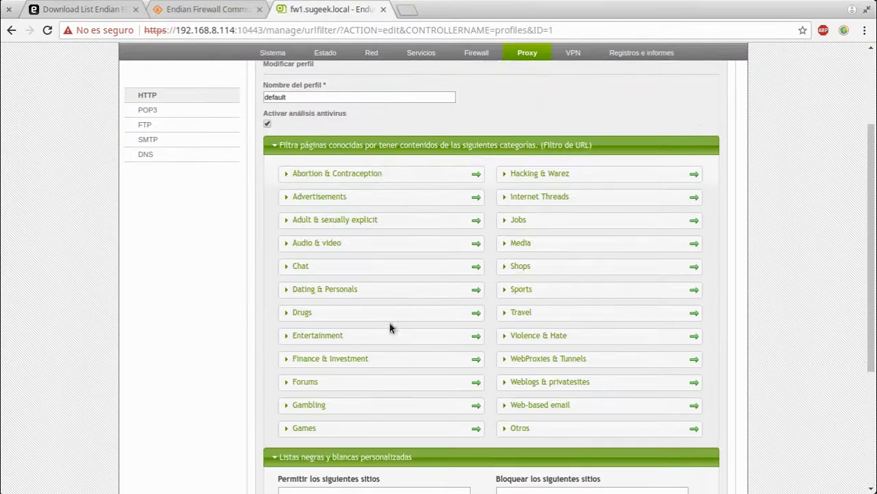
Review the HTTP Active Directory and HTTPS pages, cancelling the certificate file chooser, then open POP3
left_click(154, 111)
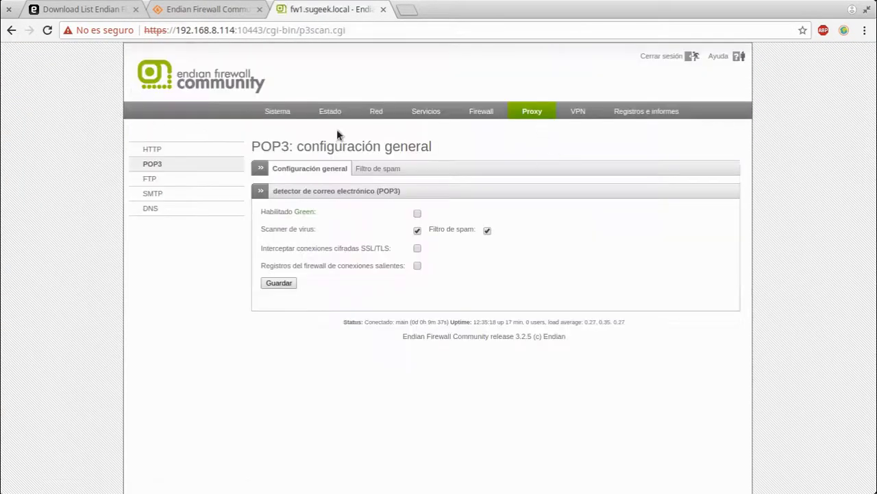
left_click(170, 150)
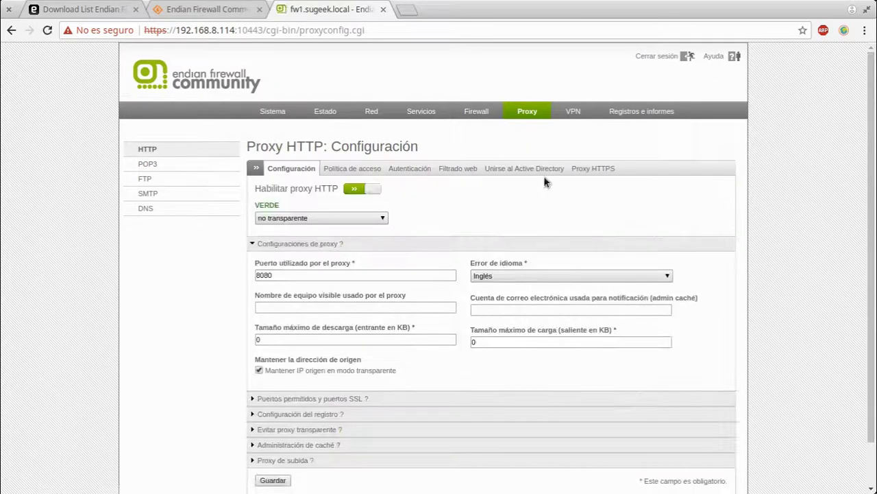
left_click(547, 167)
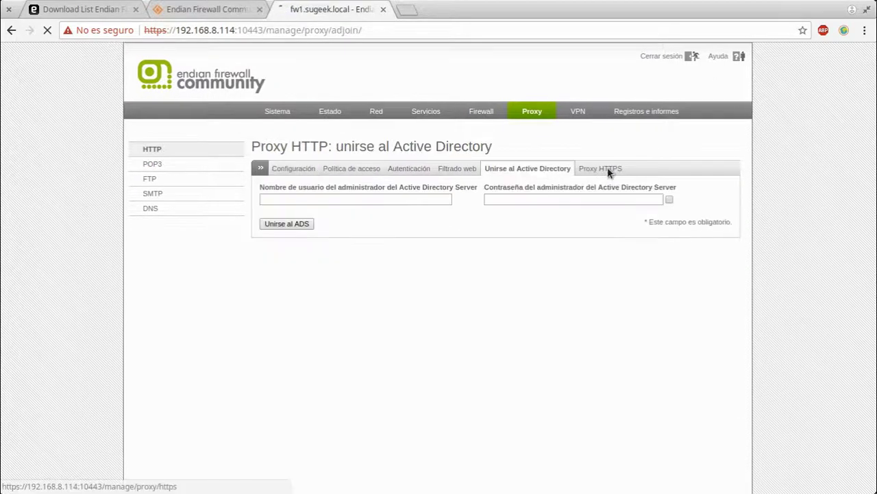
left_click(608, 170)
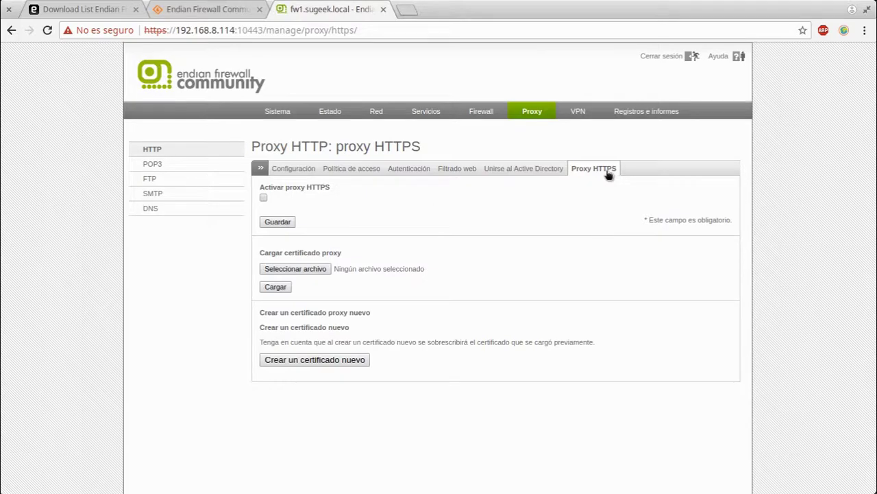
left_click(296, 270)
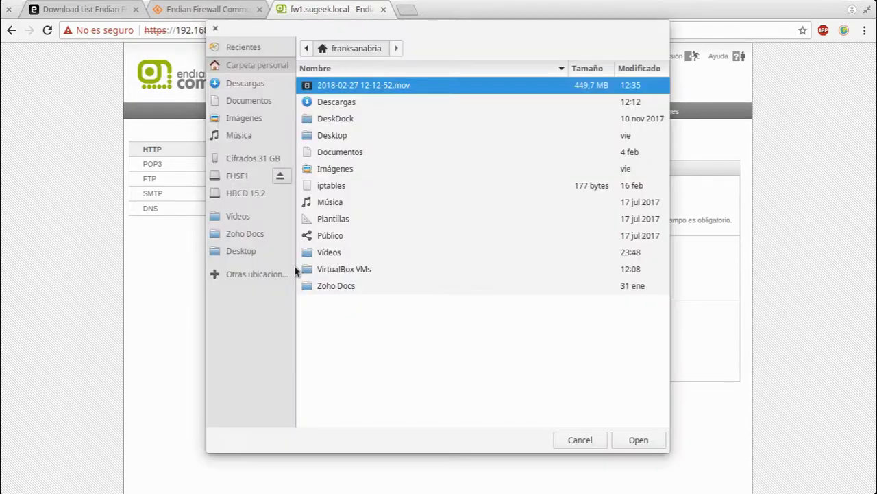
left_click(580, 441)
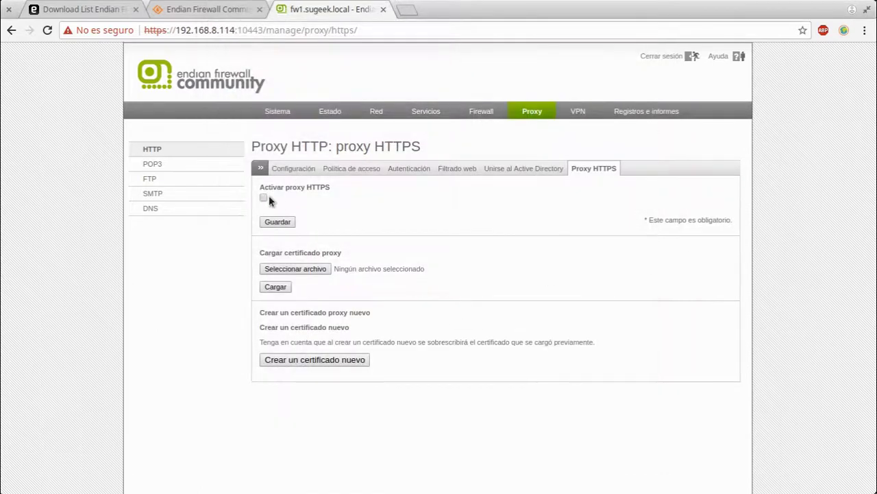
left_click(181, 169)
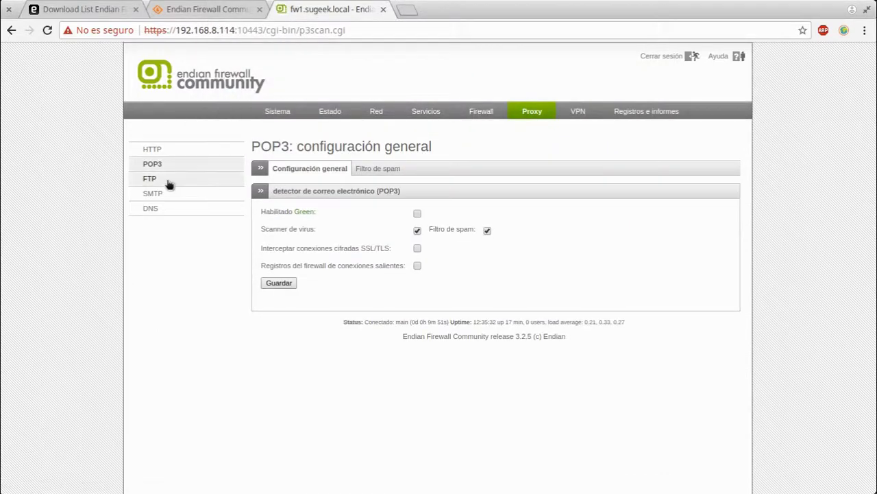
View the POP3 spam filter page, then the SMTP and FTP proxy pages
left_click(378, 171)
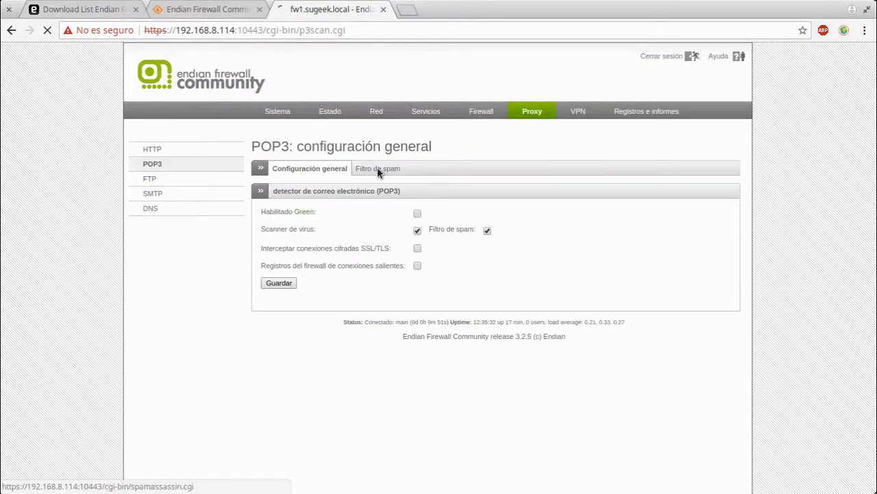
left_click(146, 191)
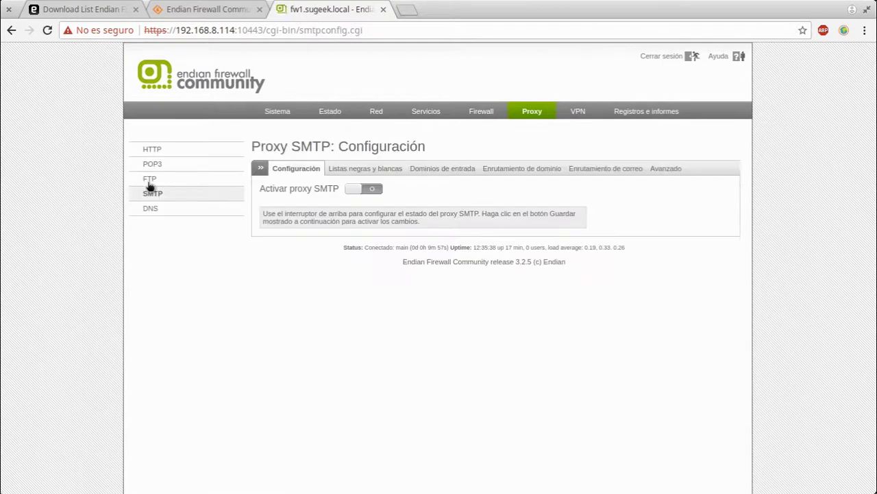
left_click(148, 181)
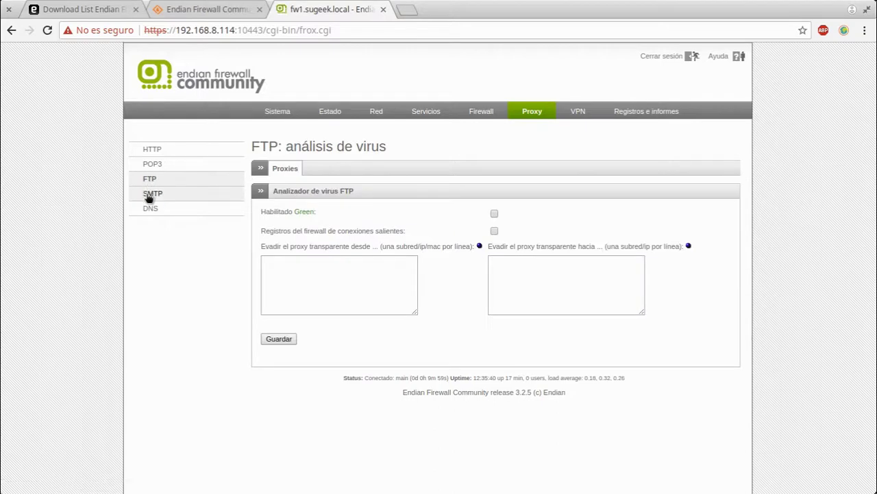
left_click(148, 196)
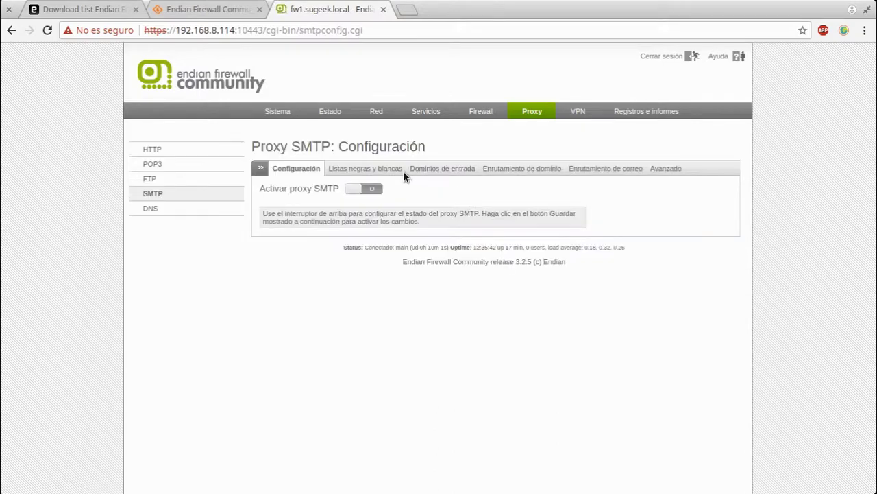
Review each SMTP tab from lists through Avanzado, then open the DNS proxy page
left_click(376, 169)
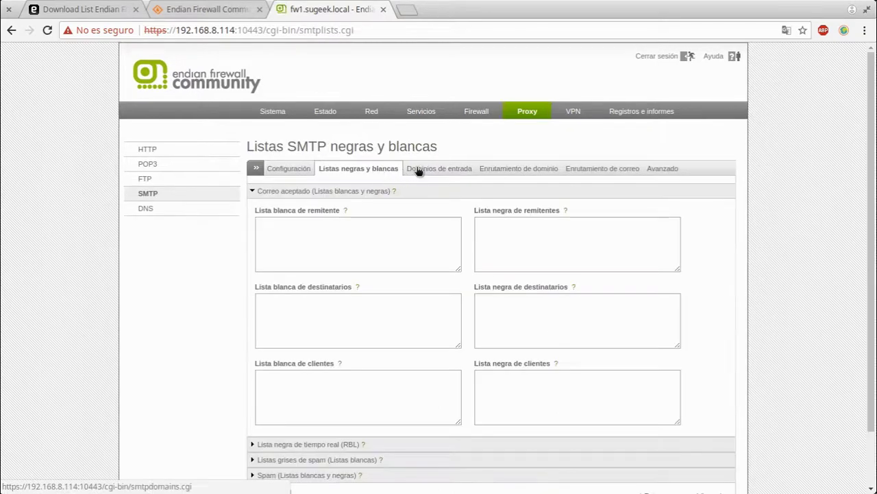
left_click(446, 170)
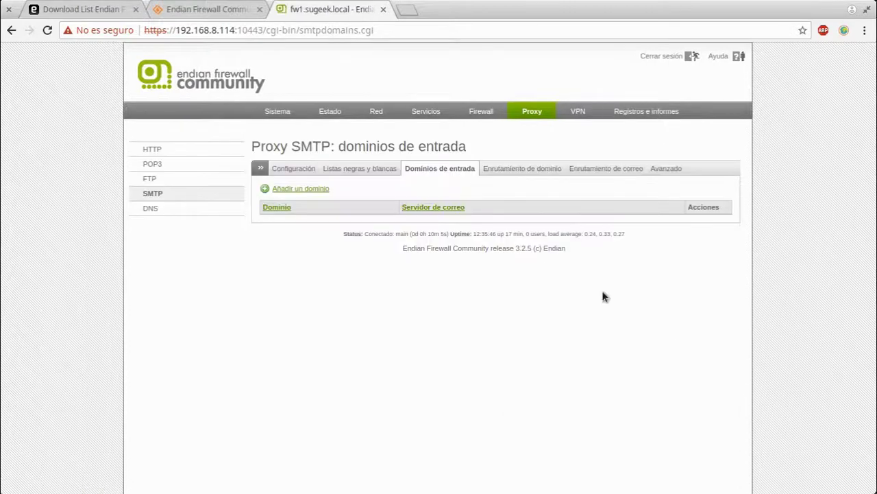
left_click(519, 171)
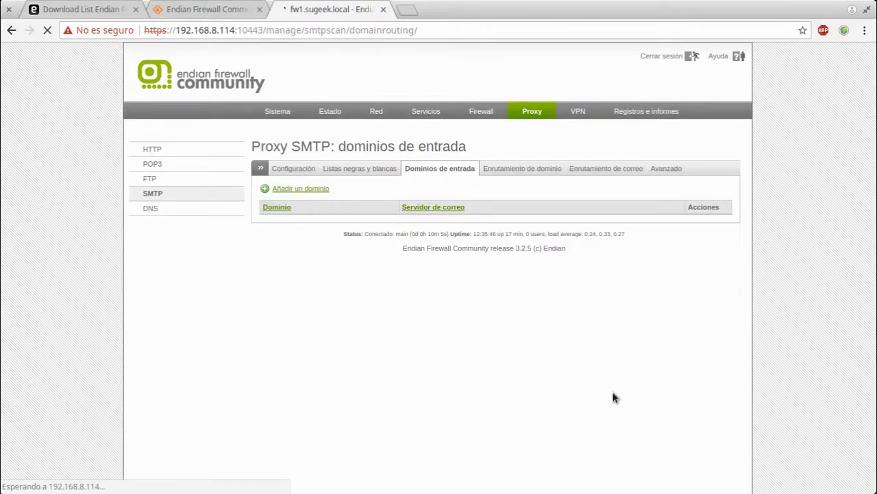
left_click(603, 167)
left_click(663, 169)
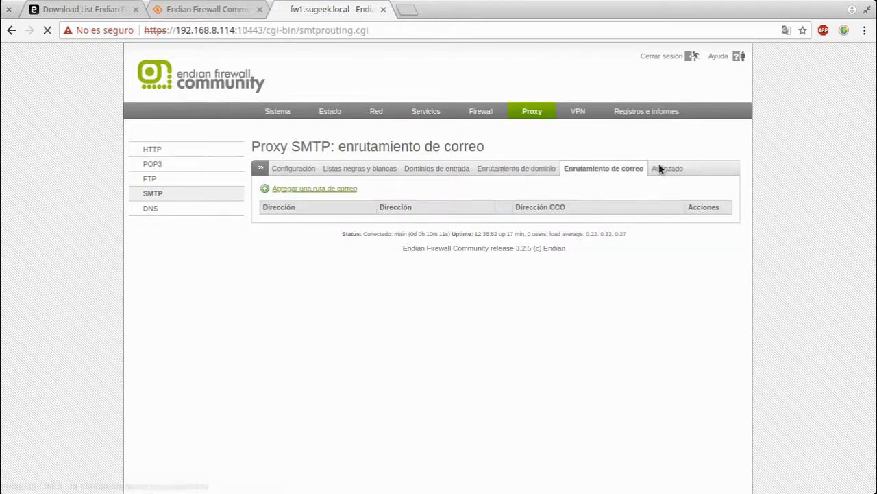
scroll(303, 302, "down", 2)
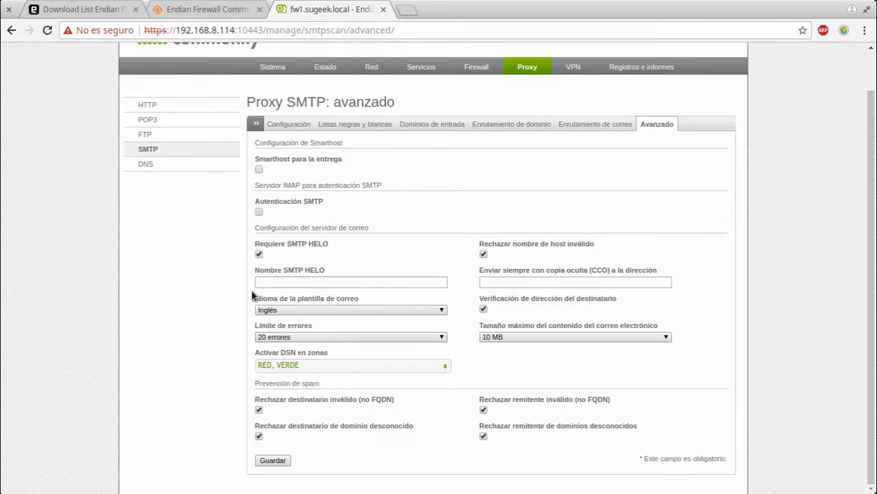
left_click(146, 164)
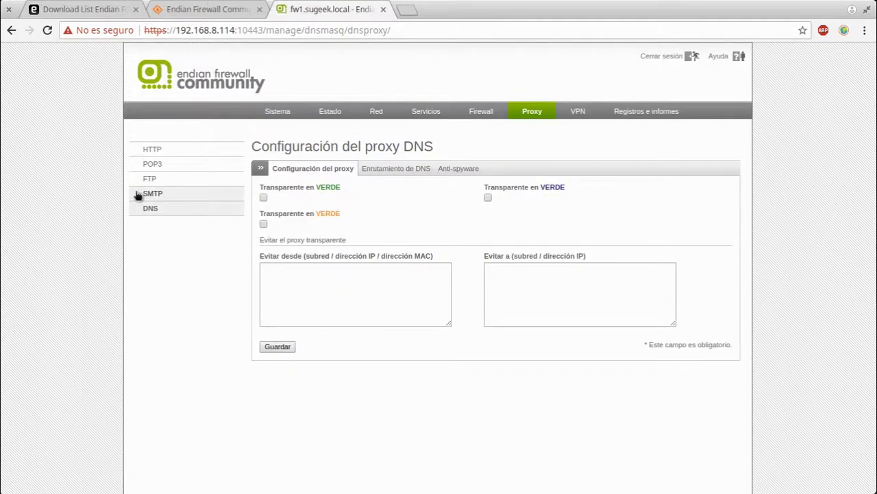
Revisit advanced SMTP, then the DNS proxy, anti-spyware and DNS routing pages
left_click(141, 194)
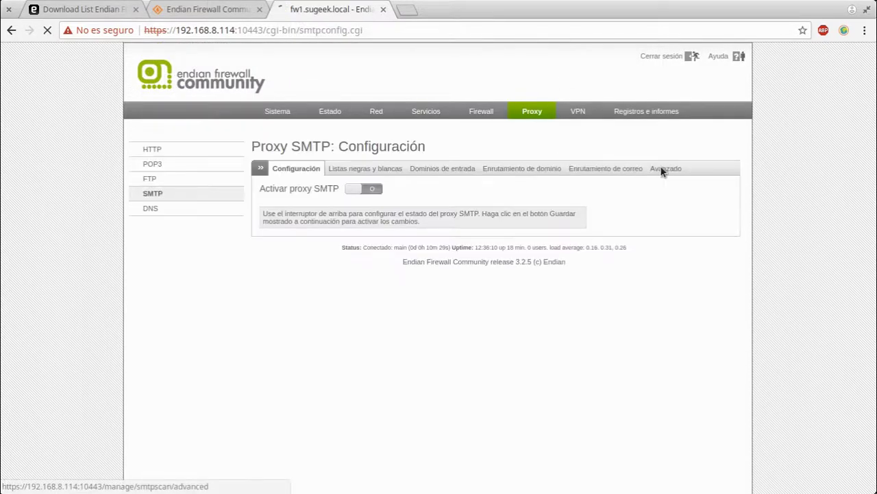
left_click(662, 170)
scroll(327, 371, "down", 2)
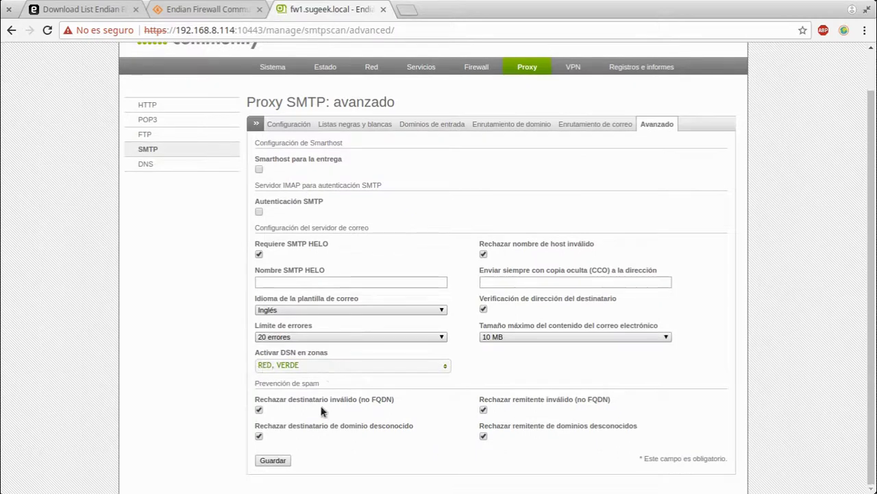
left_click(146, 164)
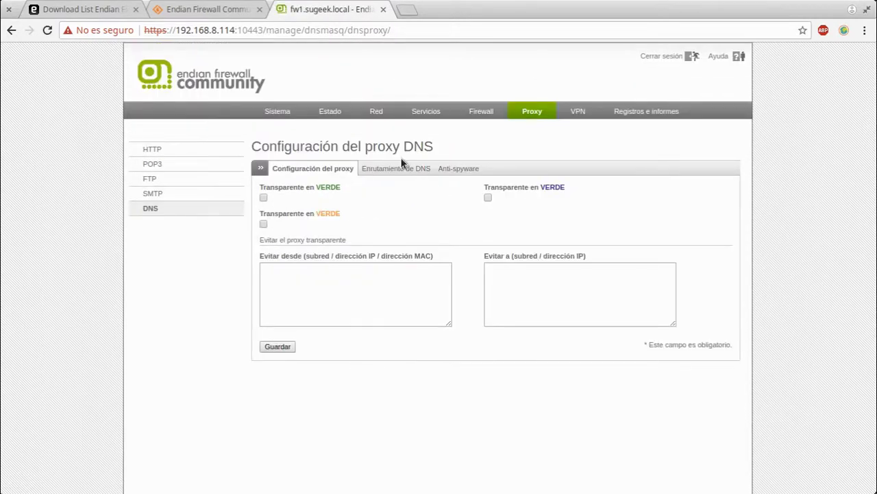
left_click(396, 168)
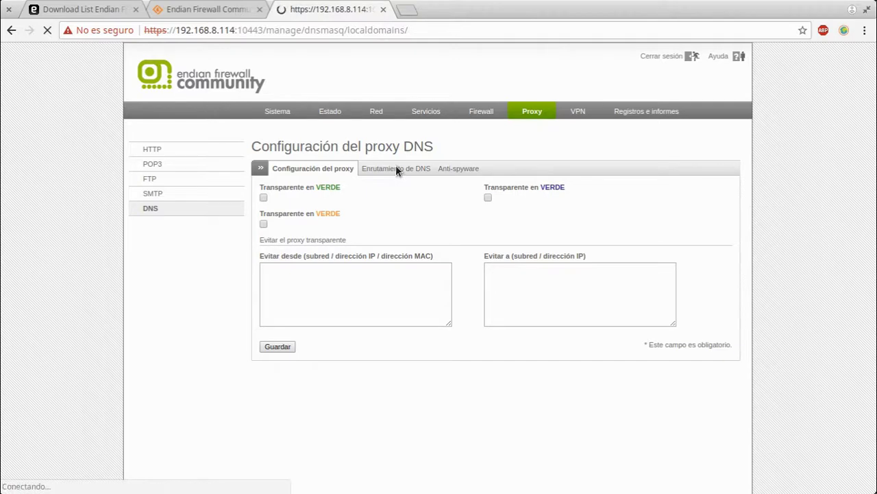
left_click(472, 170)
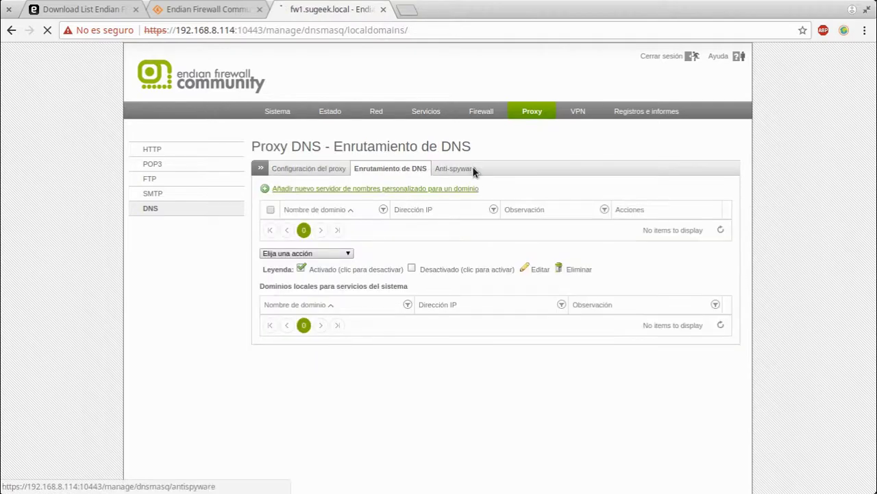
left_click(402, 171)
Open and cancel the add-domain name server form, then go to VPN
left_click(378, 189)
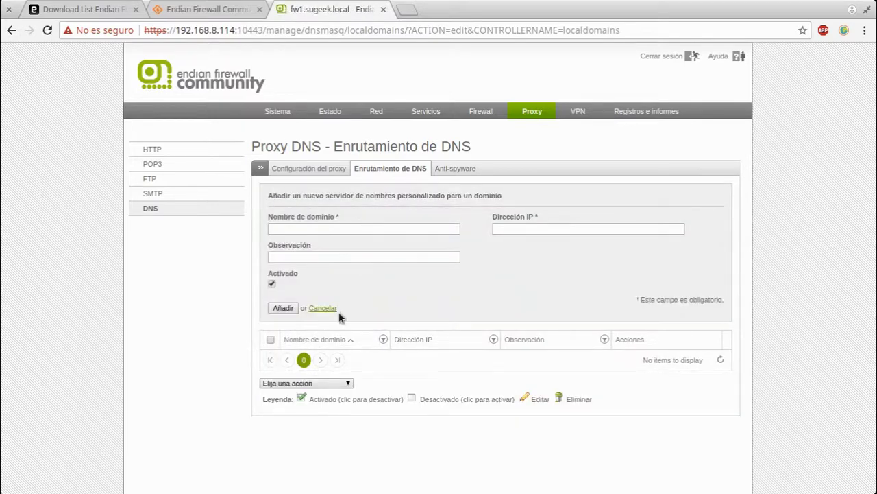
left_click(323, 308)
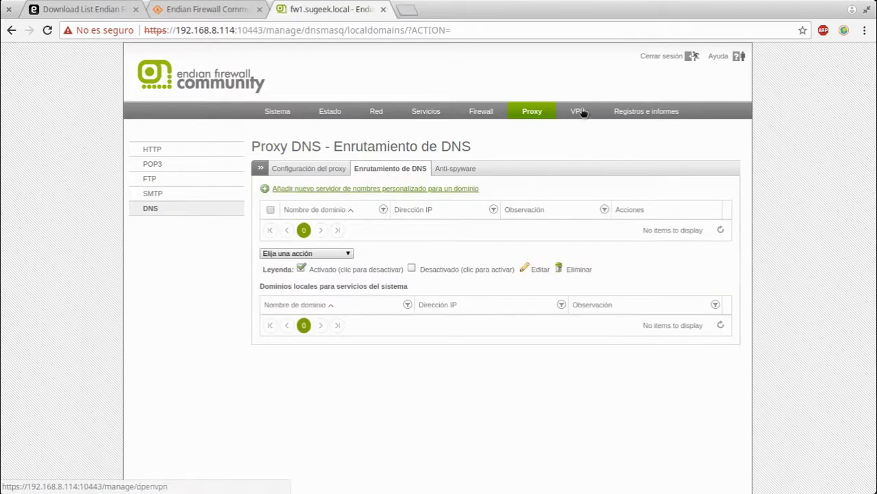
left_click(579, 113)
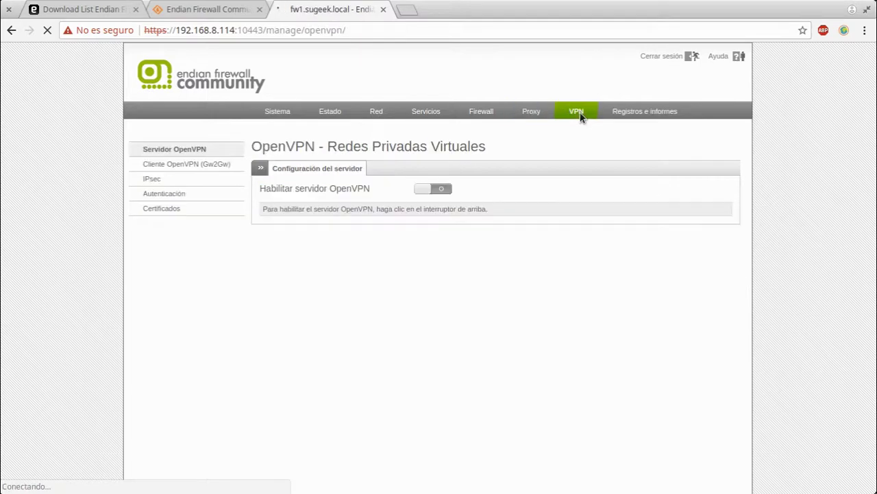
After viewing Cliente OpenVPN, switch on IPsec, then enable the OpenVPN server
left_click(194, 166)
left_click(152, 179)
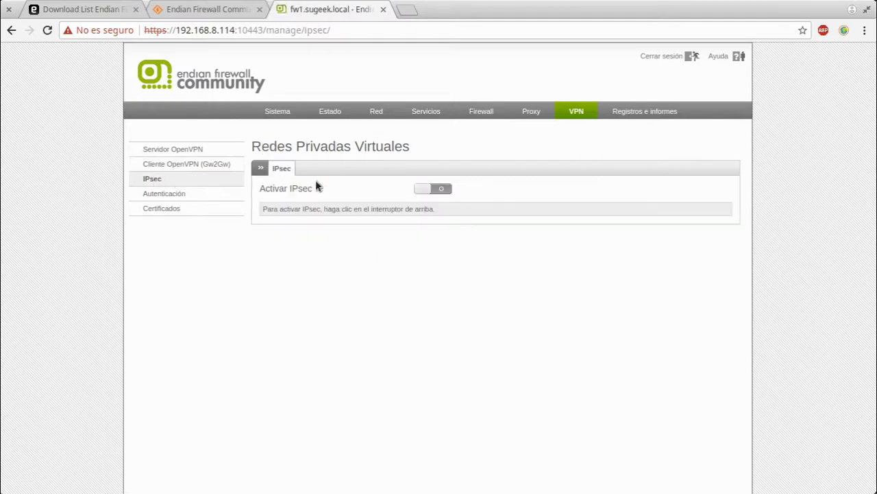
left_click(421, 190)
left_click(197, 151)
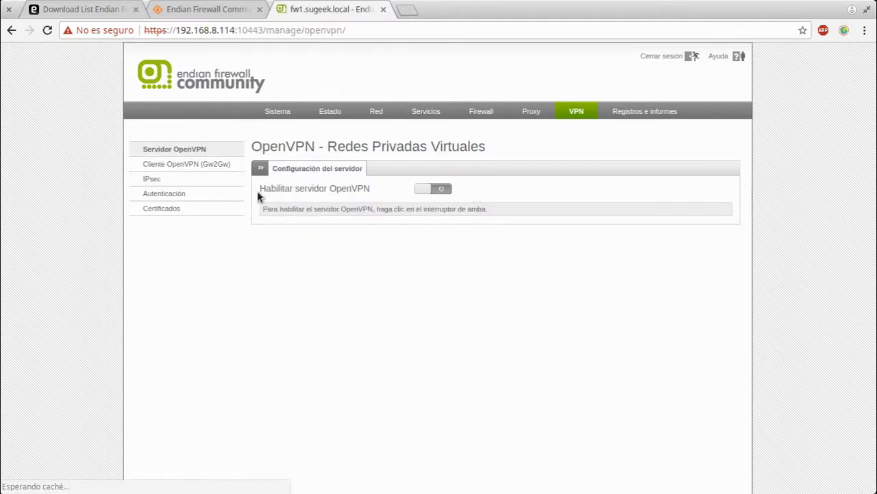
left_click(442, 188)
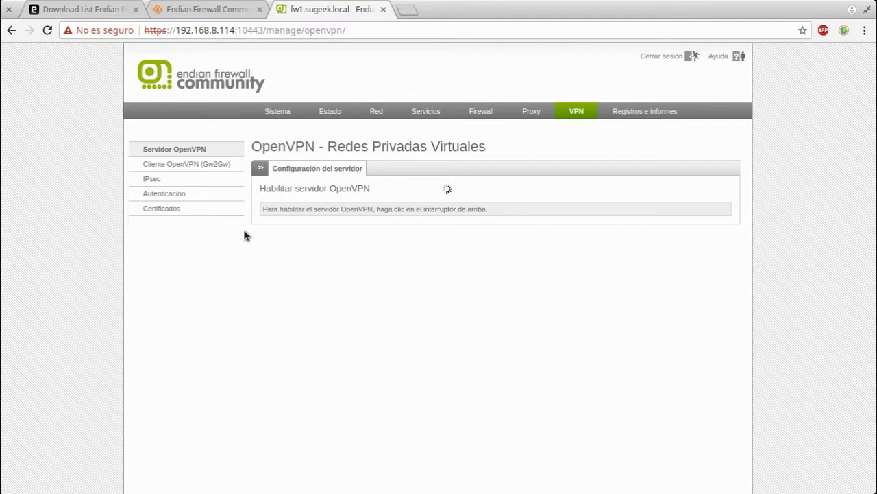
Go to the IPsec settings page and look over the server certificate options
left_click(207, 186)
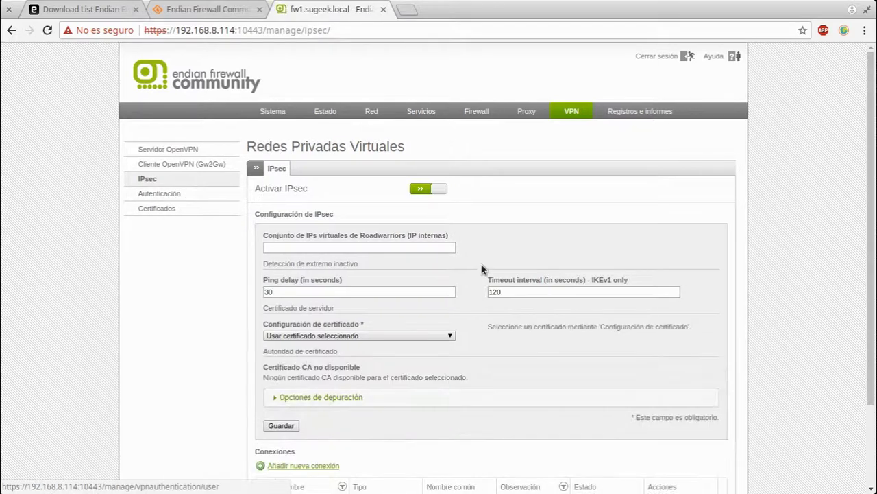
left_click(323, 250)
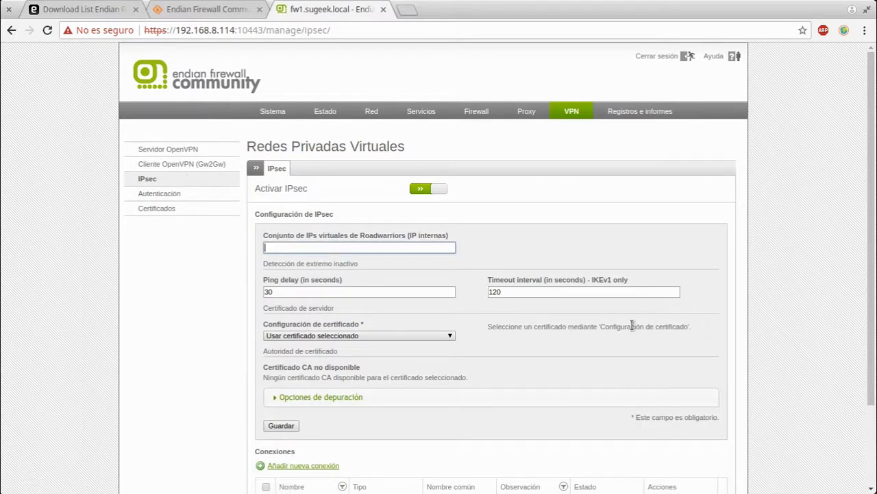
left_click(379, 335)
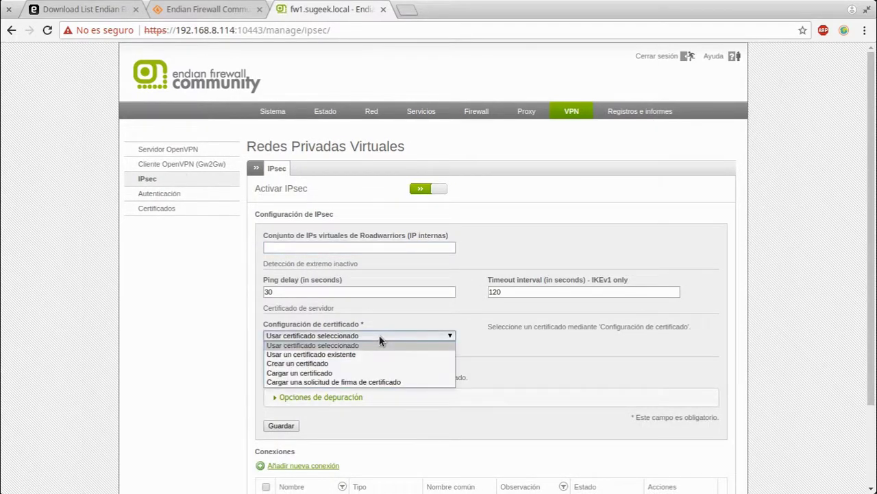
left_click(379, 334)
scroll(446, 288, "down", 3)
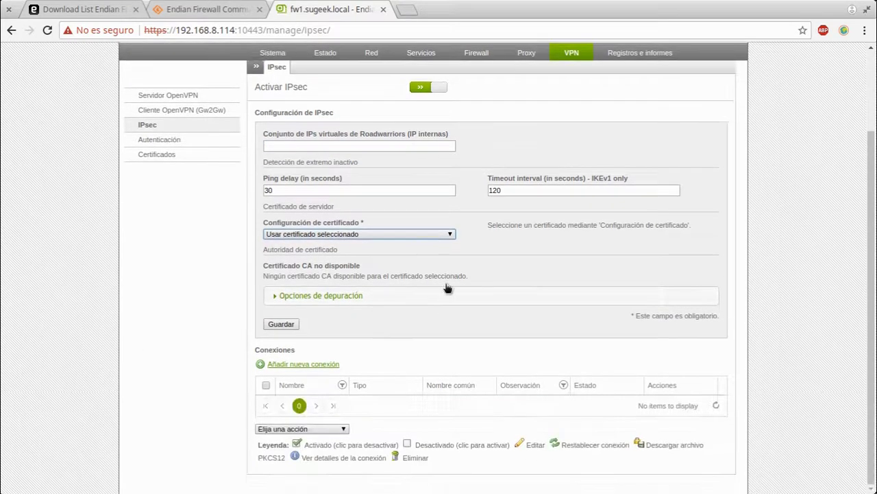
Select the existing 192.168.1.2 certificate, then switch to creating a new certificate
left_click(441, 234)
left_click(363, 253)
left_click(570, 224)
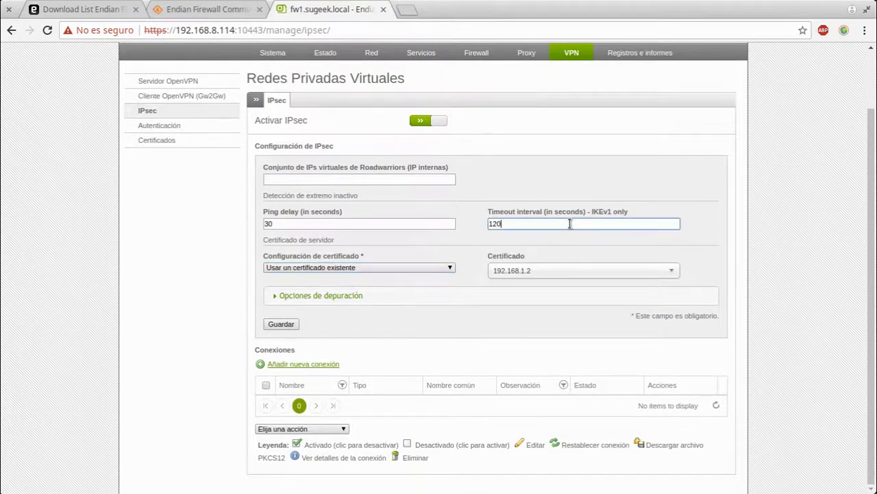
left_click(536, 269)
left_click(535, 271)
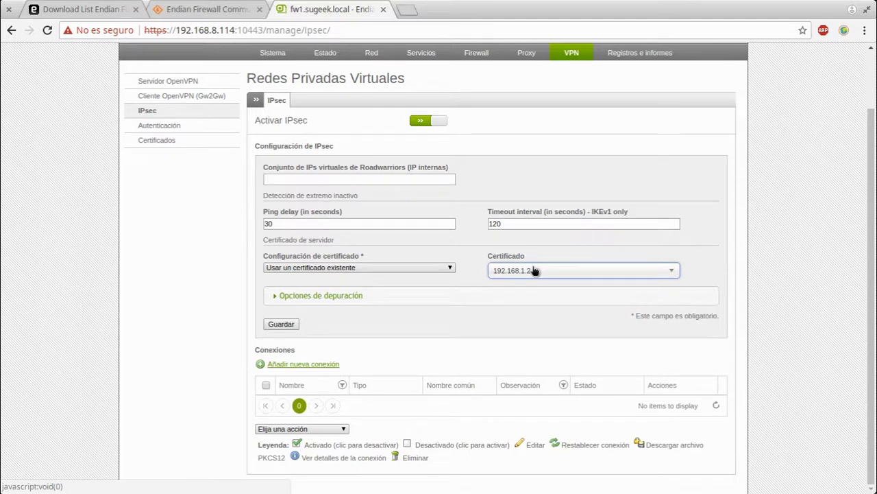
left_click(373, 269)
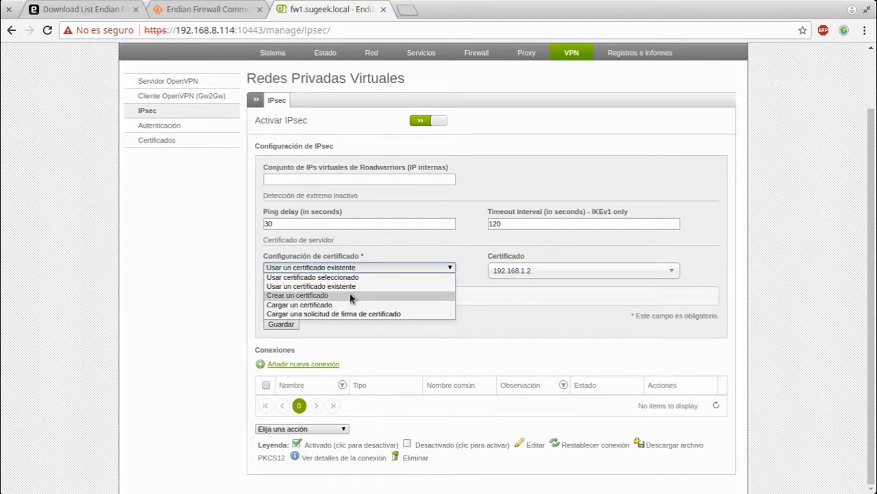
left_click(352, 295)
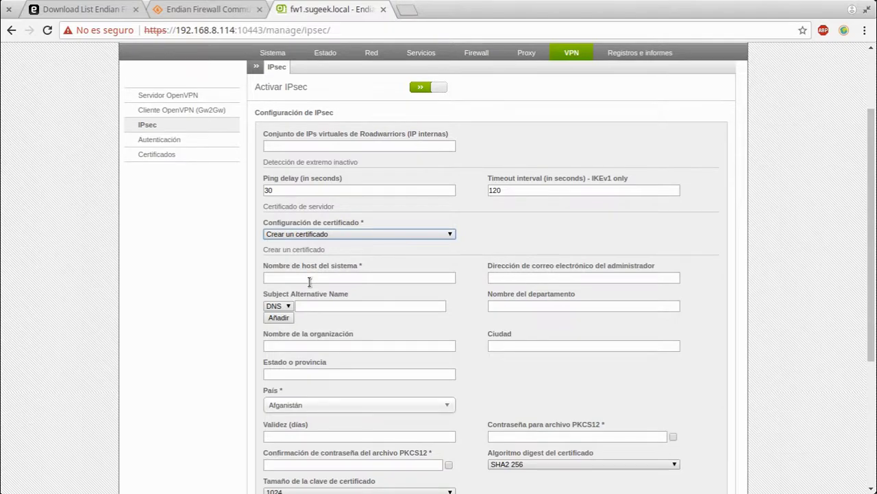
Set the new certificate's Subject Alternative Name type to email, leaving country as Afganistán
left_click(279, 306)
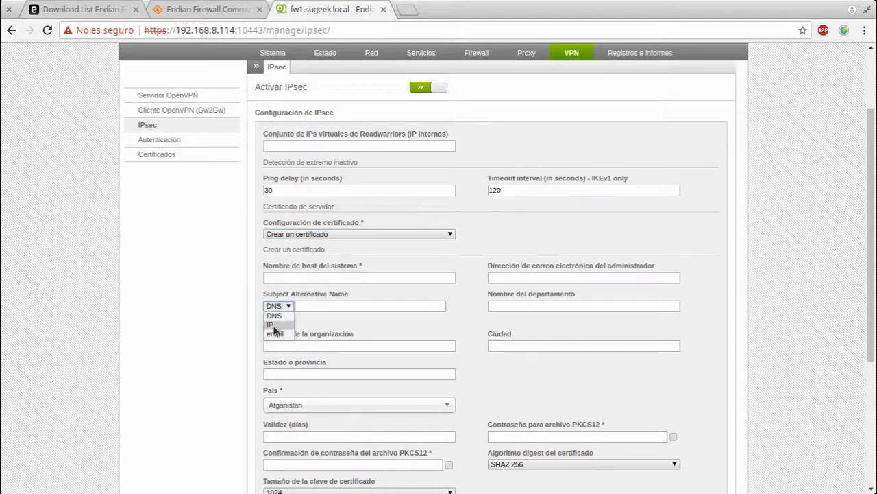
scroll(573, 356, "down", 3)
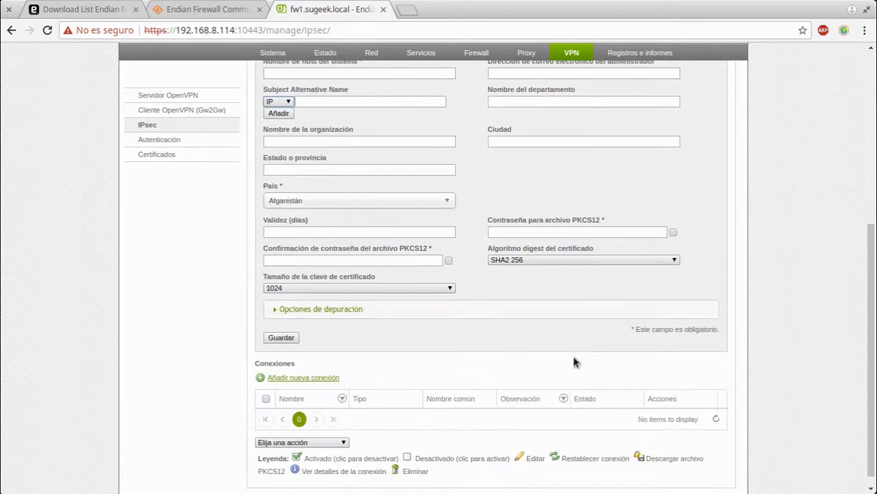
scroll(573, 356, "up", 2)
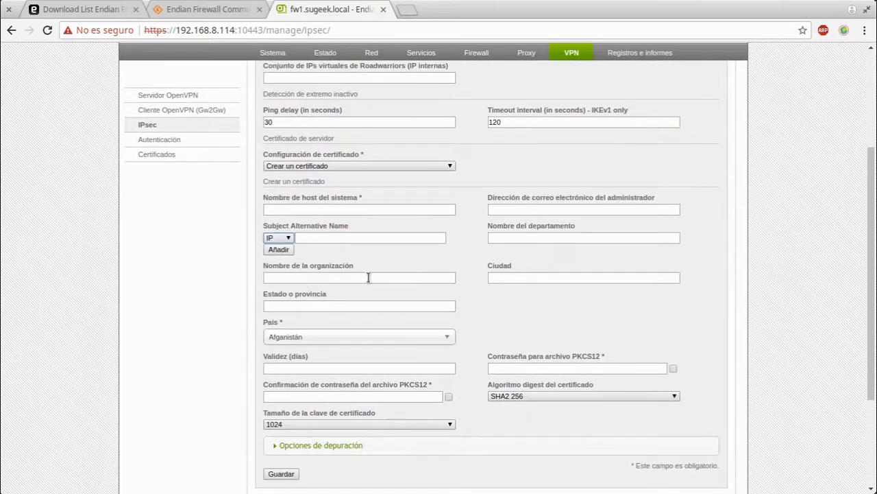
left_click(286, 238)
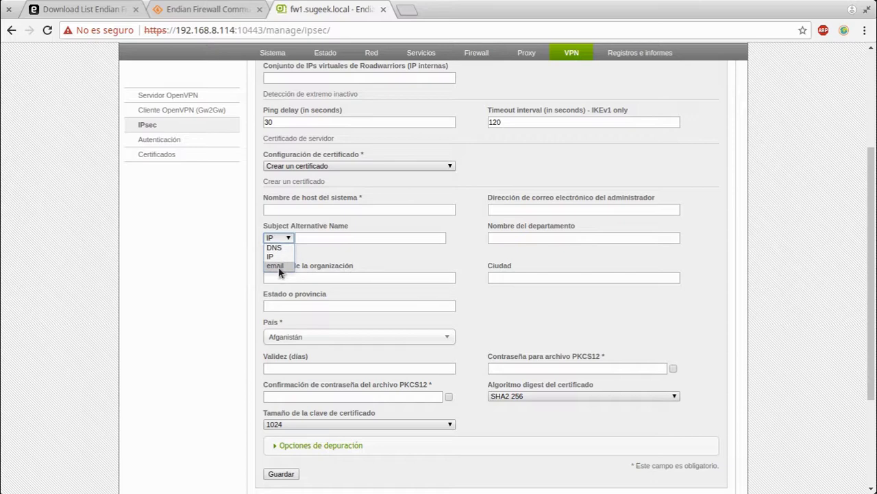
left_click(277, 265)
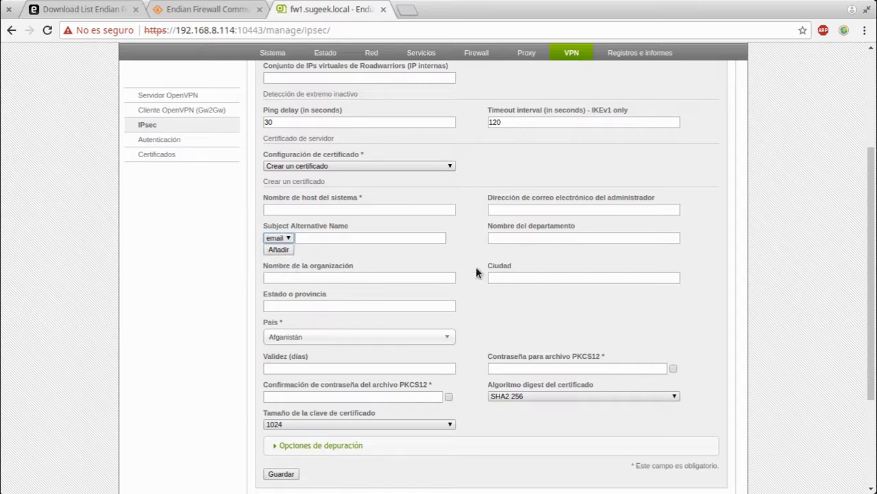
left_click(316, 338)
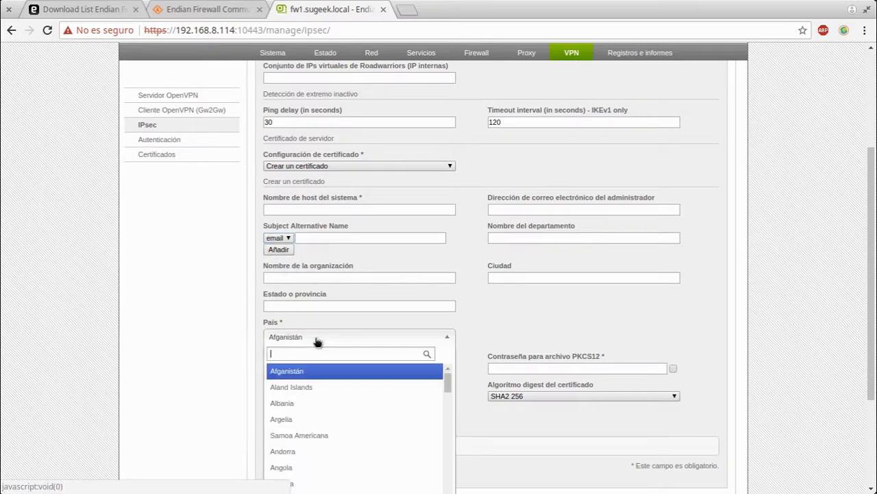
left_click(317, 338)
Set the certificate digest algorithm to SHA2 512 and key size to 4096
left_click(341, 367)
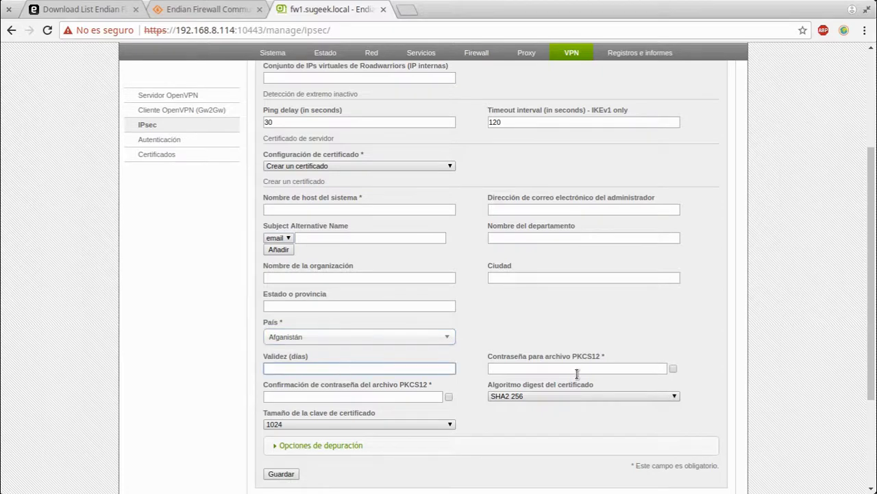
left_click(577, 370)
left_click(412, 396)
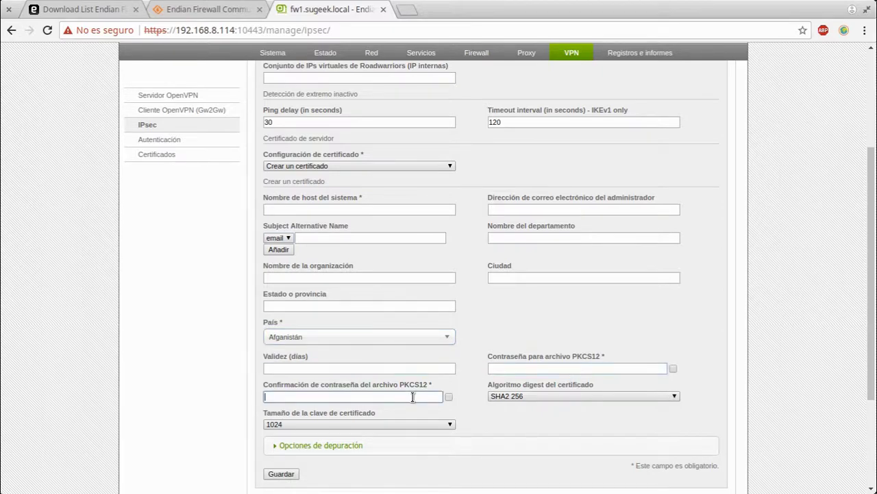
left_click(607, 395)
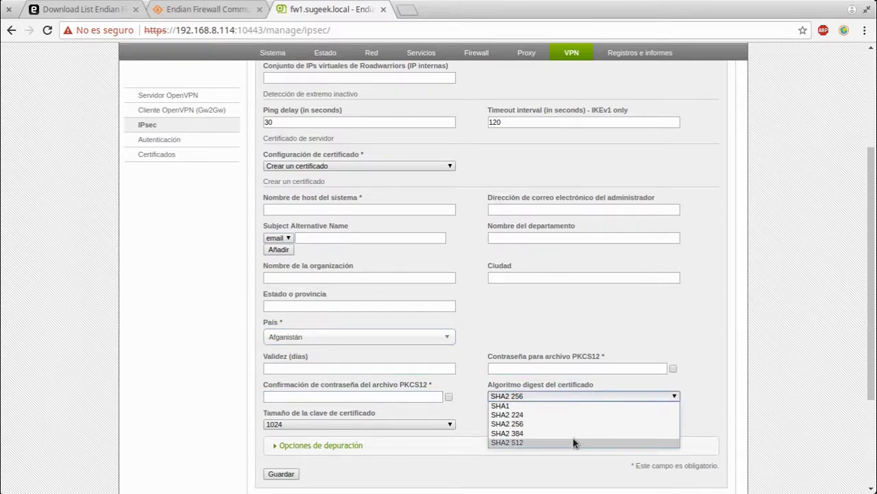
left_click(574, 441)
left_click(325, 424)
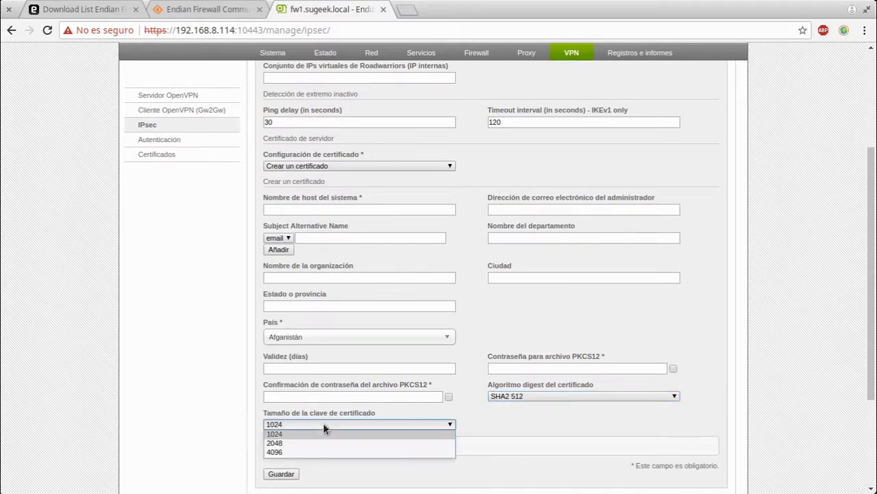
left_click(302, 449)
Expand and collapse the IPsec debugging options to inspect them
scroll(236, 380, "down", 3)
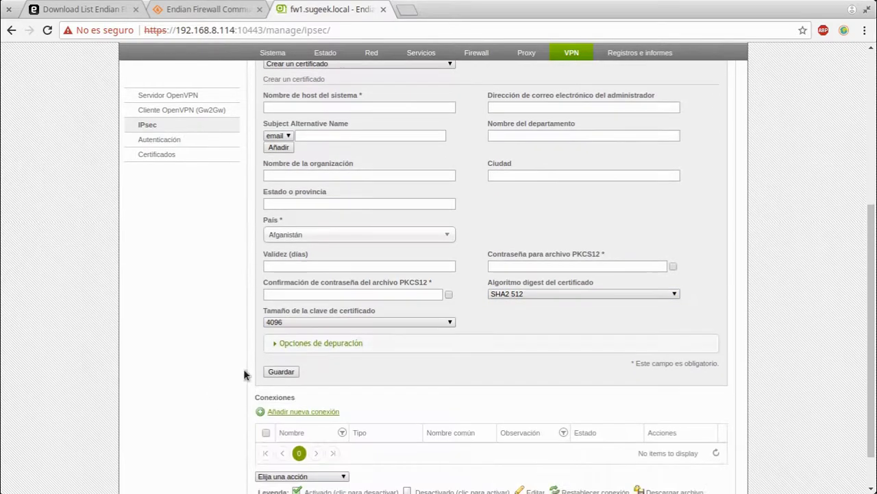
left_click(281, 343)
scroll(560, 432, "down", 6)
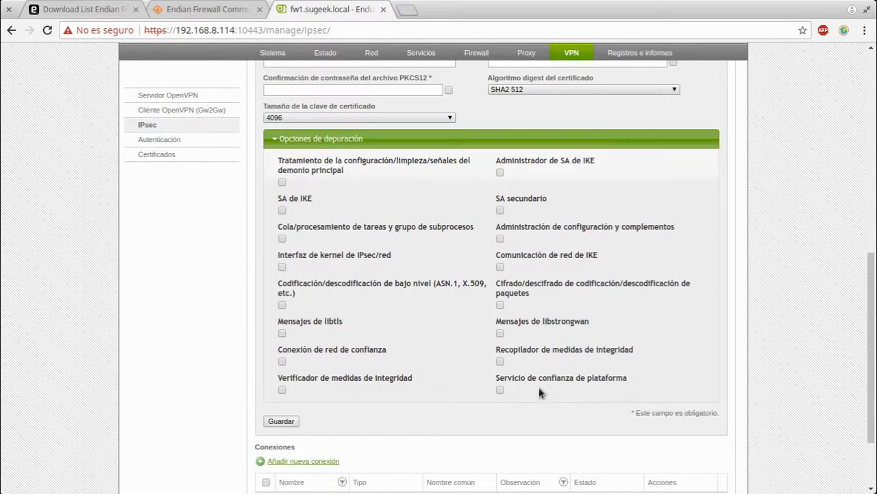
left_click(274, 139)
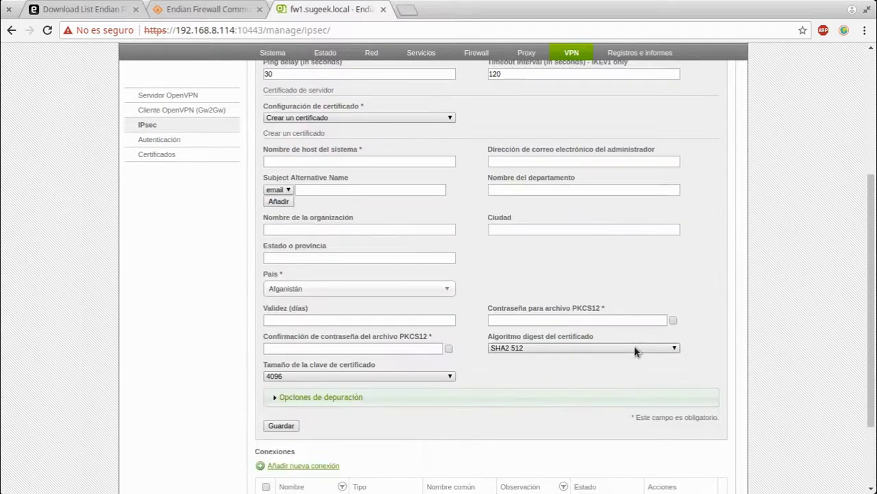
scroll(634, 351, "up", 3)
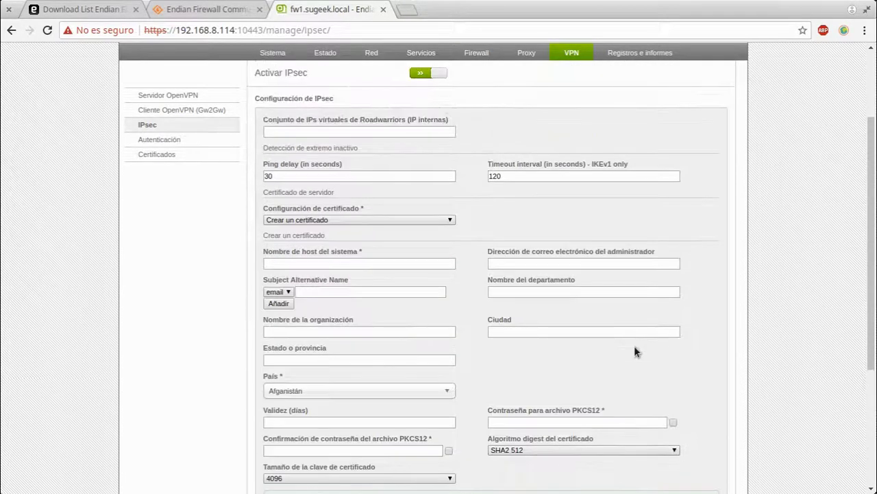
Try PKCS12 and CSR upload modes, settle on 'Usar certificado seleccionado', then add a new connection
left_click(397, 220)
left_click(360, 256)
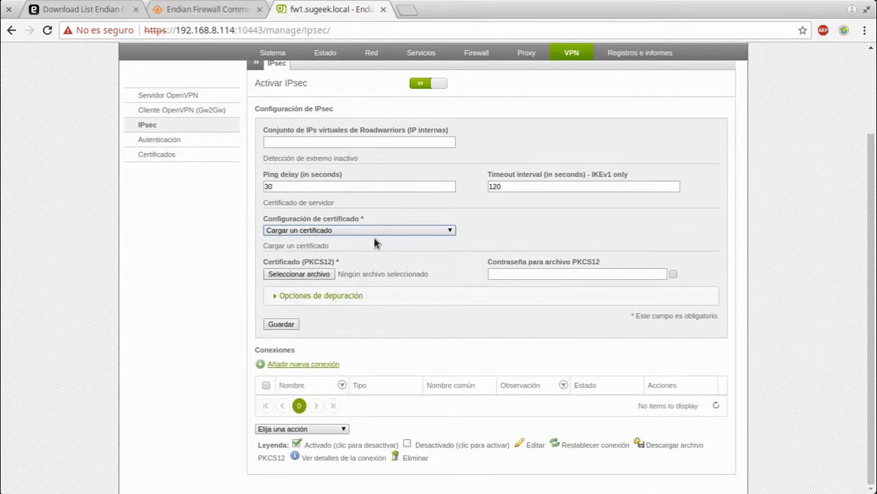
left_click(374, 237)
left_click(378, 231)
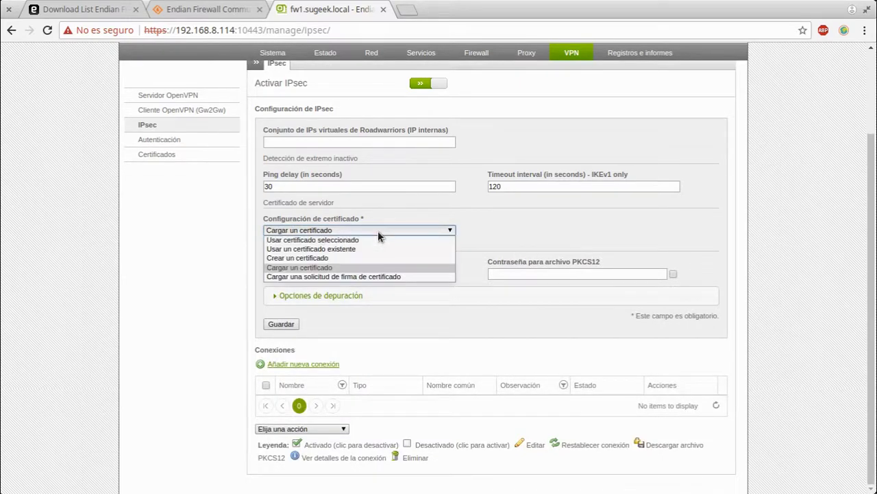
left_click(363, 276)
left_click(361, 233)
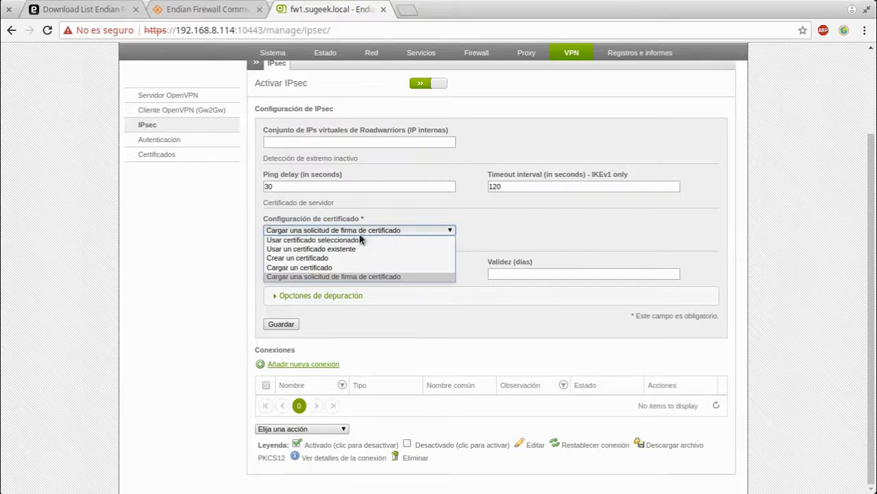
left_click(348, 241)
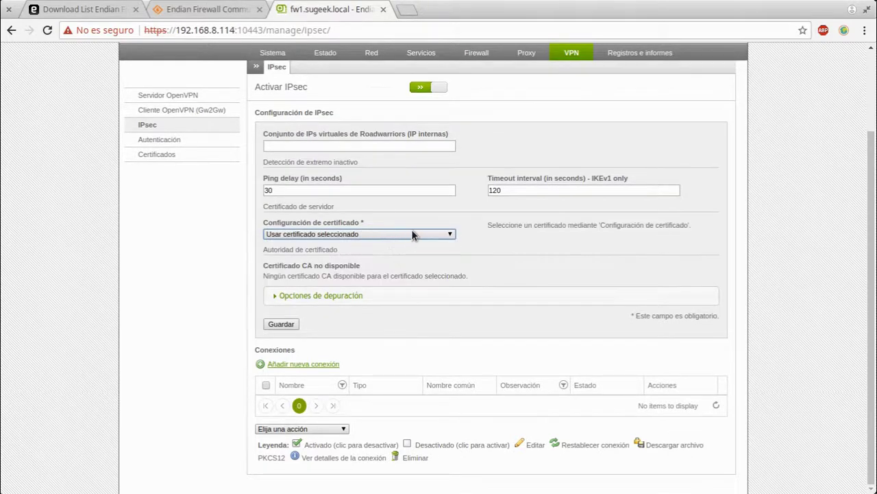
left_click(295, 295)
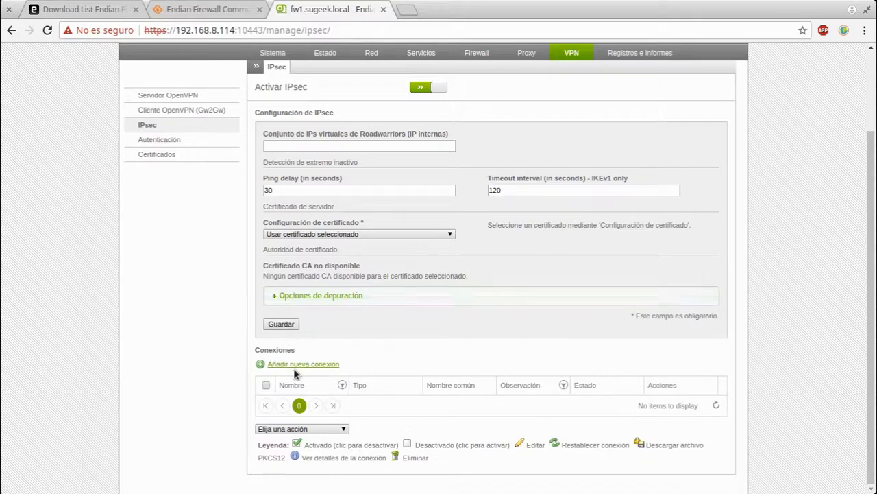
left_click(302, 366)
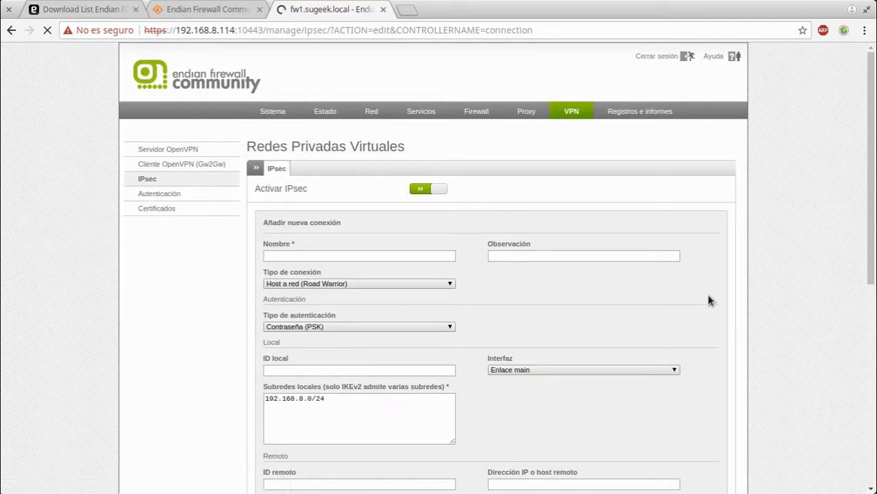
Switch the connection type to Red a red and check the name and Observación fields
left_click(347, 284)
left_click(312, 303)
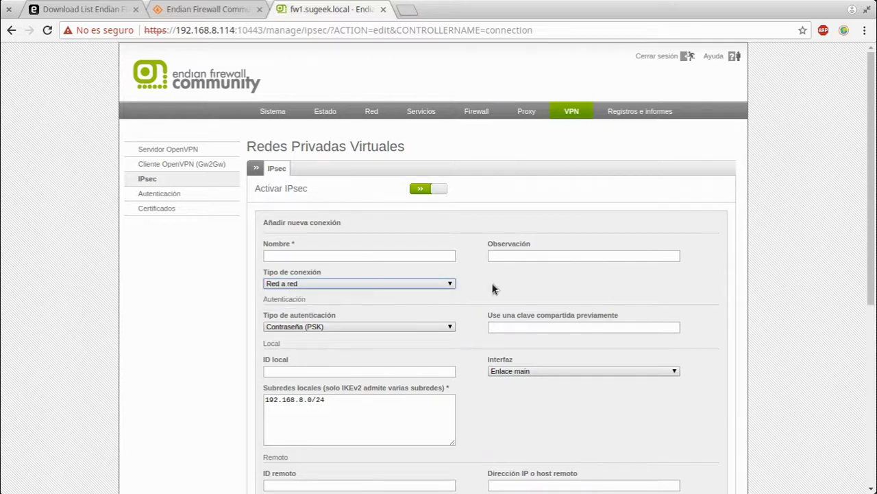
left_click(353, 255)
left_click(557, 256)
scroll(664, 332, "down", 3)
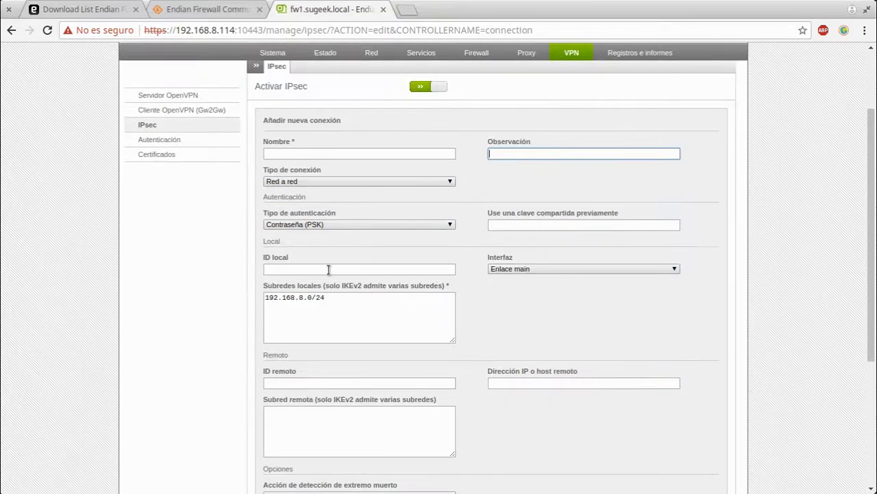
Reconfirm Red a red and check the pre-shared key, local ID and Enlace main interface
left_click(322, 181)
left_click(308, 192)
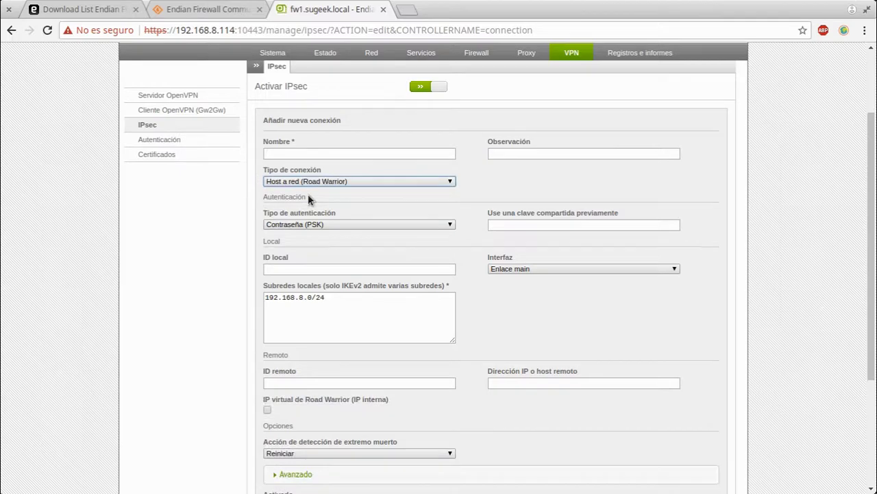
left_click(309, 182)
left_click(309, 199)
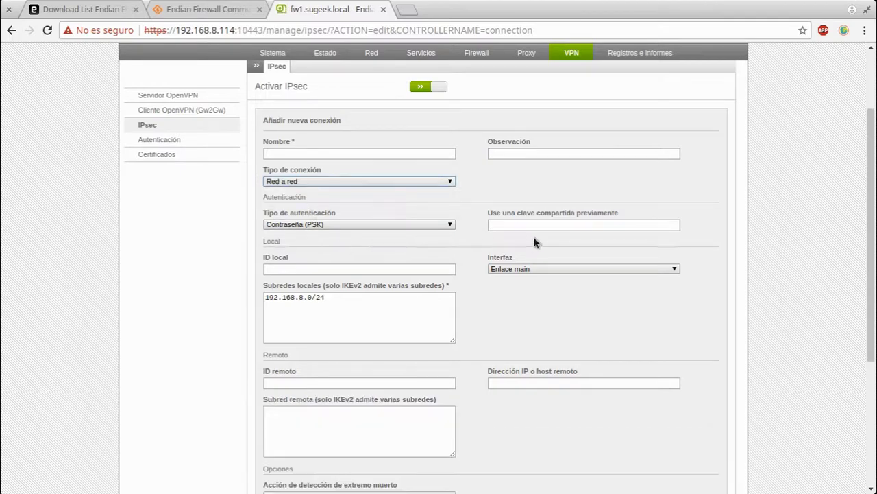
left_click(553, 227)
left_click(305, 271)
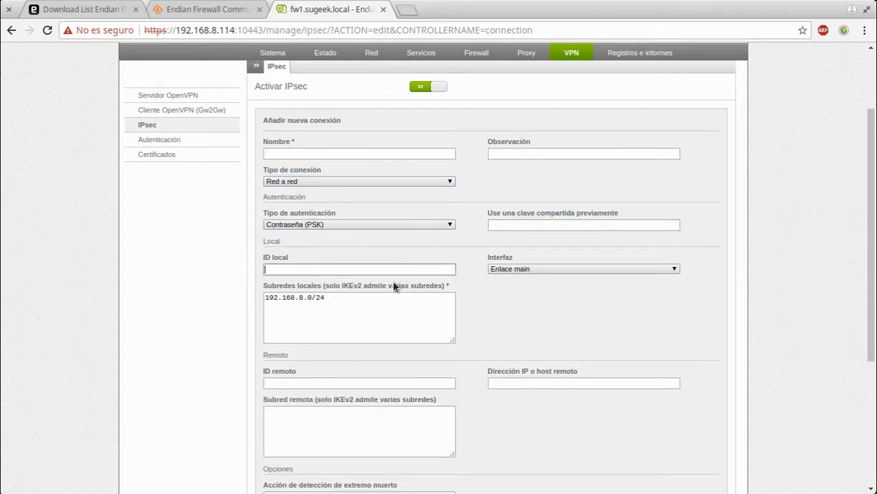
left_click(525, 271)
left_click(525, 273)
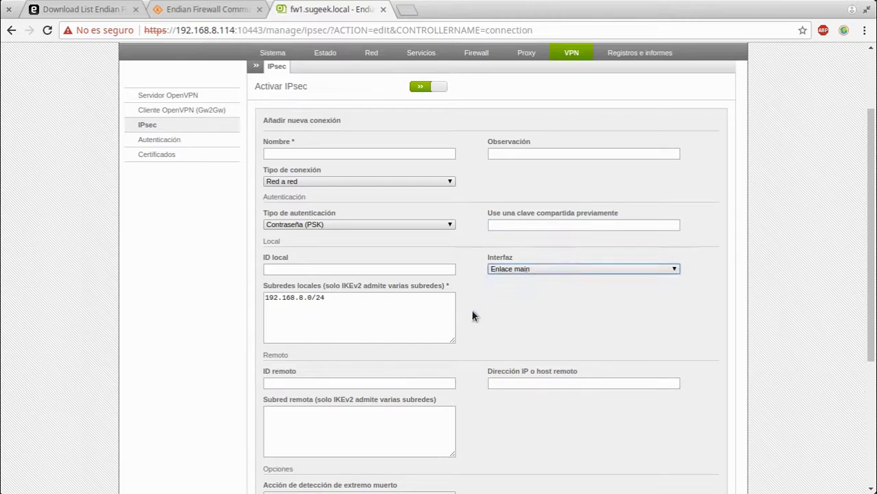
scroll(471, 309, "down", 3)
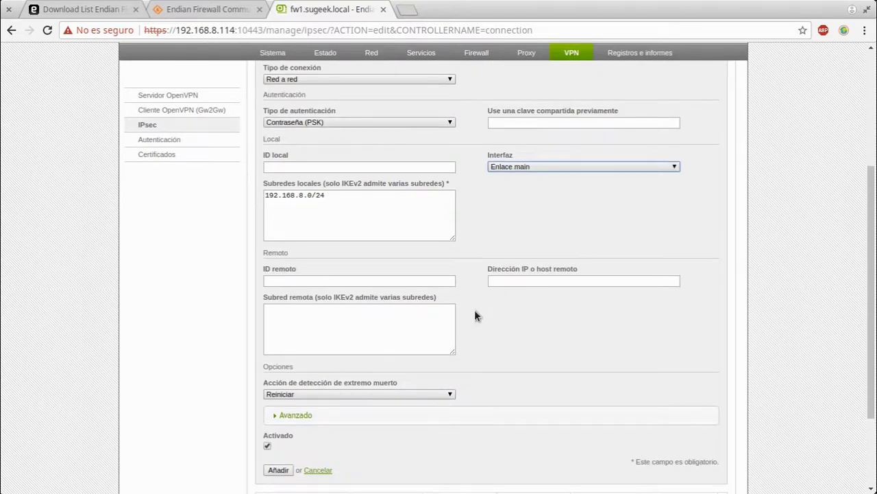
Expand Avanzado and review the IKE version and DH group options unchanged
left_click(327, 412)
scroll(643, 408, "down", 7)
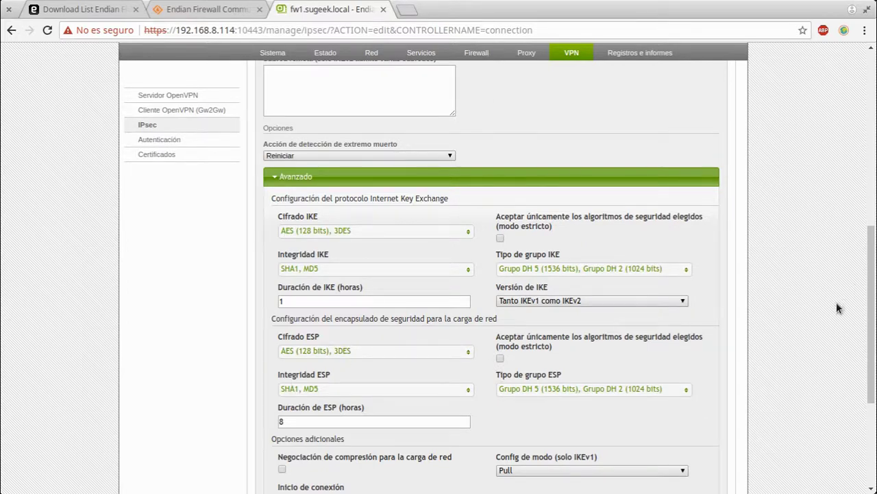
left_click(617, 302)
left_click(582, 302)
left_click(573, 301)
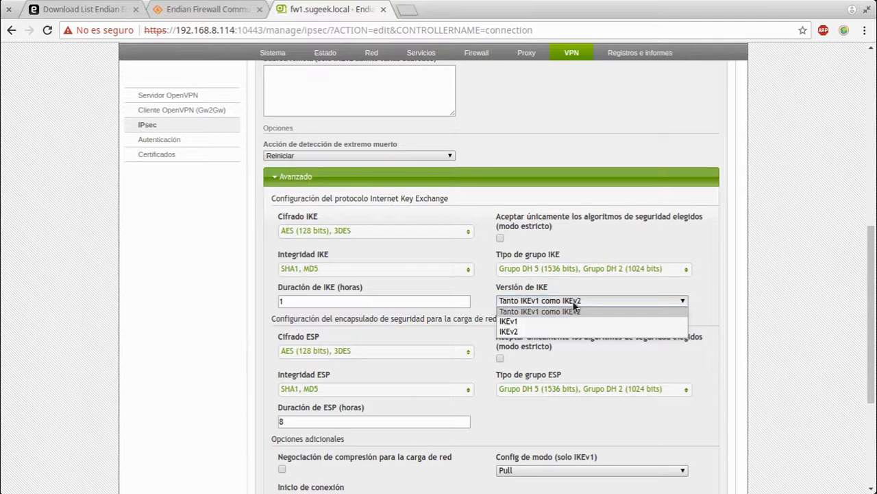
left_click(545, 271)
left_click(545, 271)
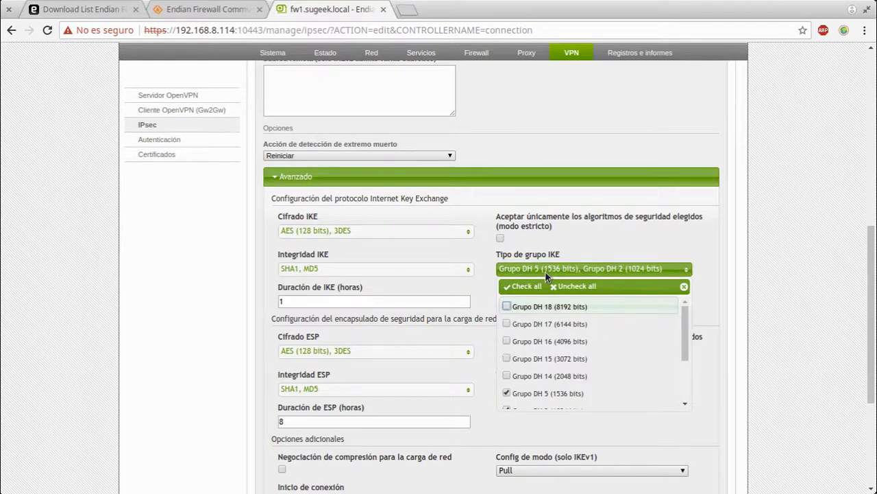
left_click(545, 271)
scroll(713, 357, "down", 2)
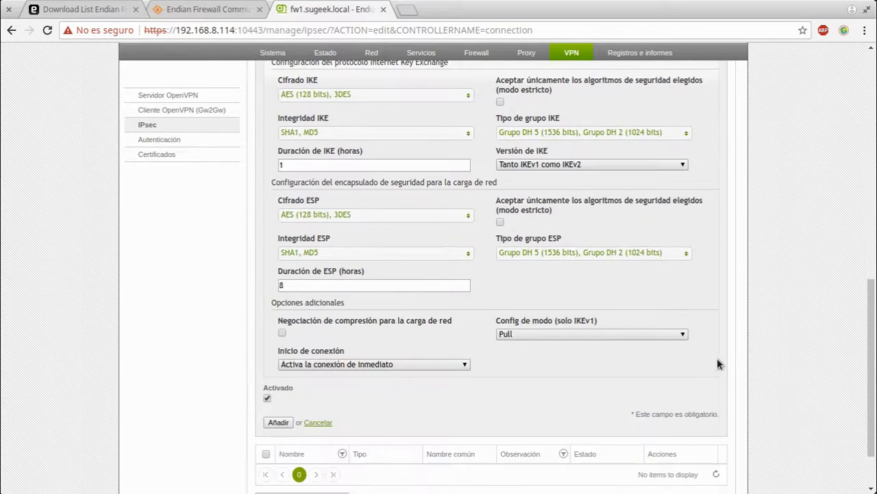
Set Cifrado ESP to AES (256 bits) only, disabling AES (128 bits) and 3DES
left_click(445, 215)
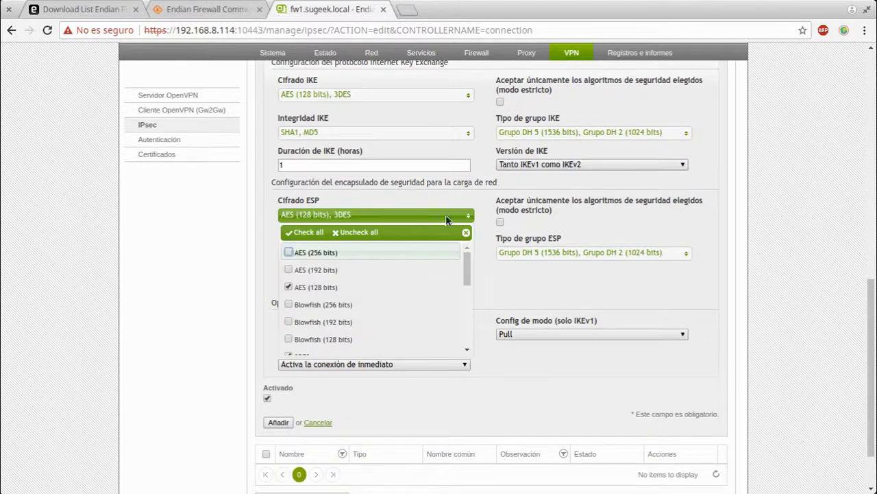
left_click(312, 215)
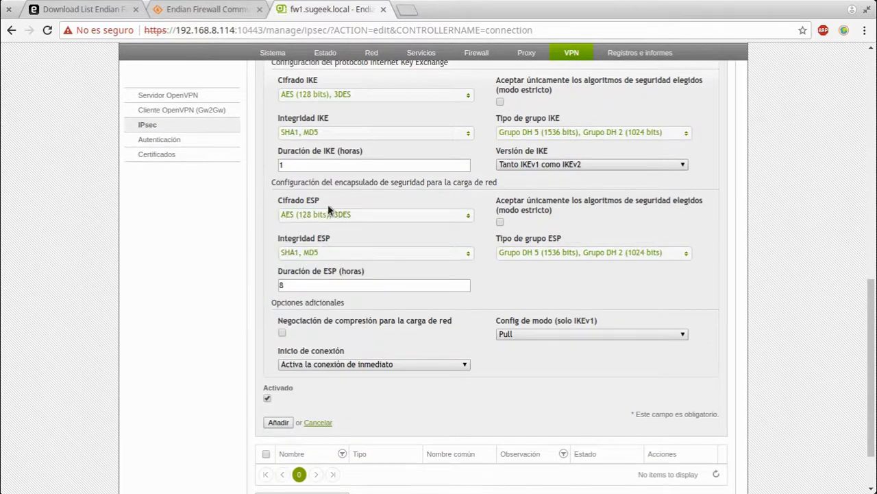
left_click(316, 213)
left_click(288, 252)
left_click(288, 287)
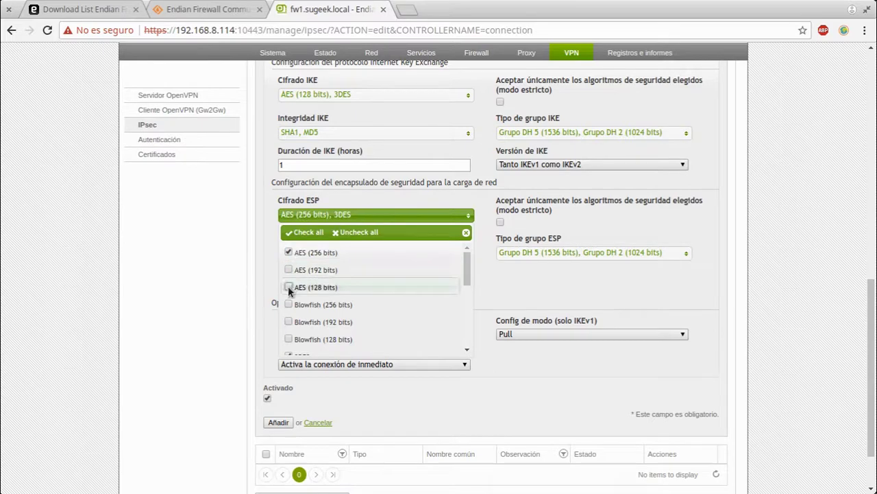
scroll(353, 322, "down", 1)
scroll(353, 321, "down", 2)
scroll(317, 270, "up", 1)
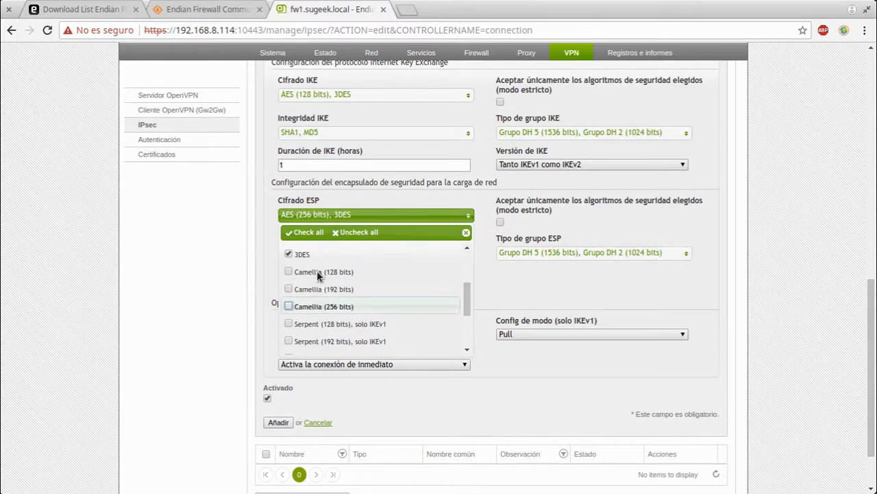
left_click(354, 257)
left_click(731, 300)
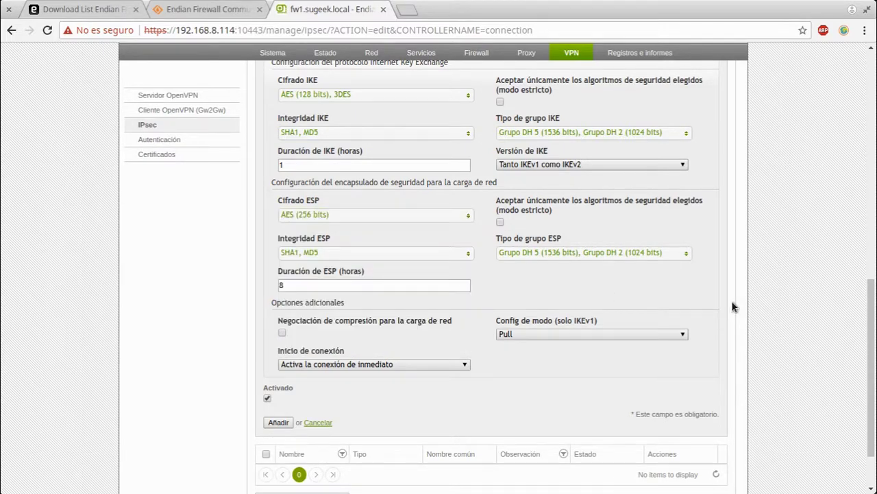
Keep Config de modo on Pull and start options unchanged, then cancel the new connection
left_click(621, 334)
left_click(621, 334)
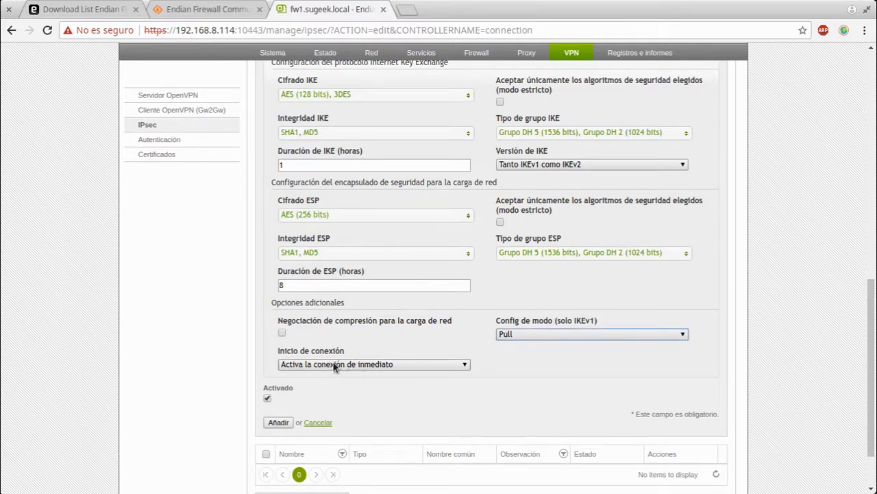
left_click(384, 364)
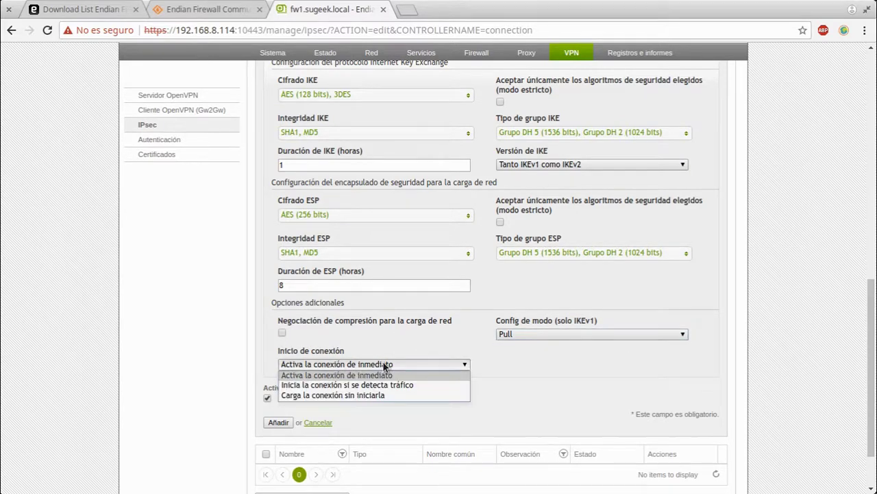
left_click(431, 364)
scroll(686, 327, "up", 2)
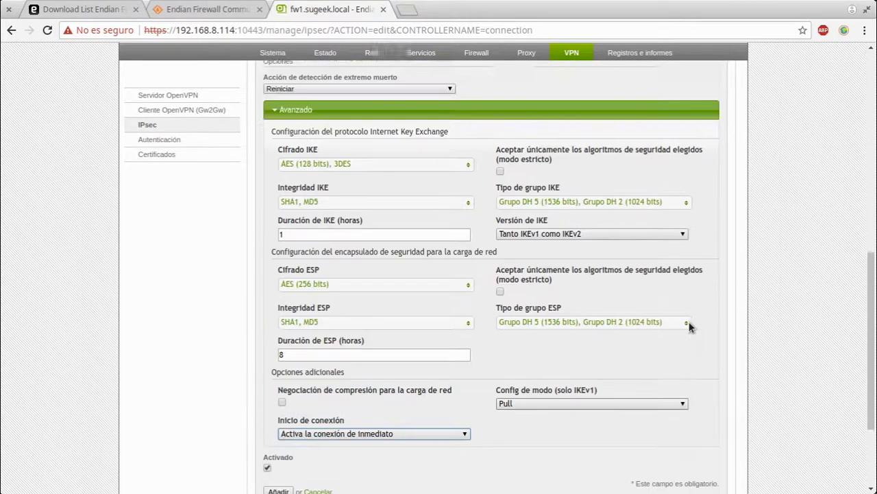
scroll(675, 320, "up", 3)
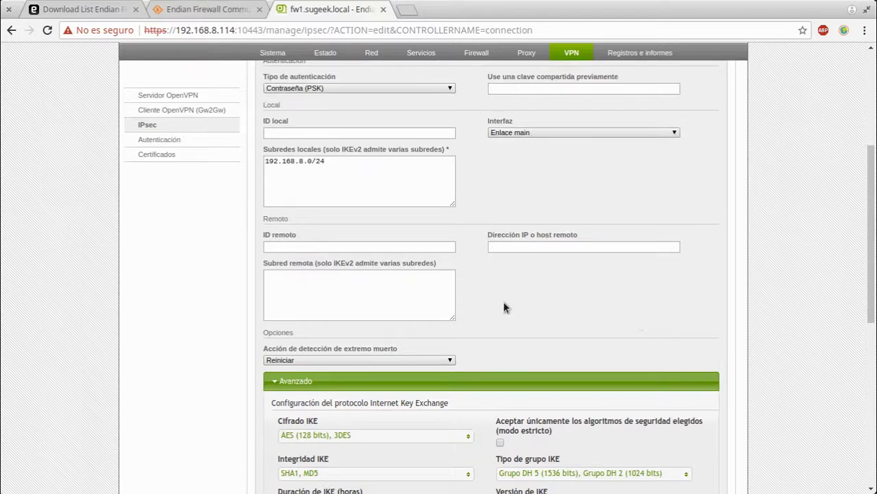
scroll(502, 306, "up", 3)
scroll(500, 304, "down", 1)
scroll(315, 350, "down", 8)
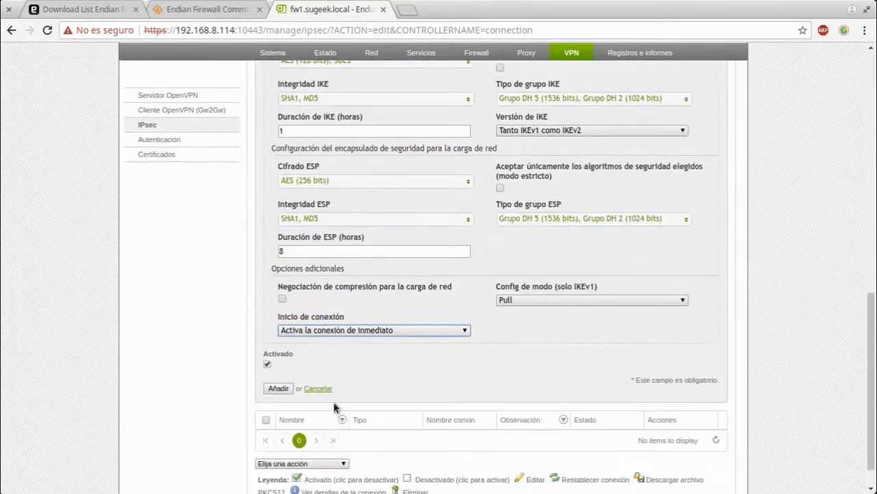
left_click(318, 388)
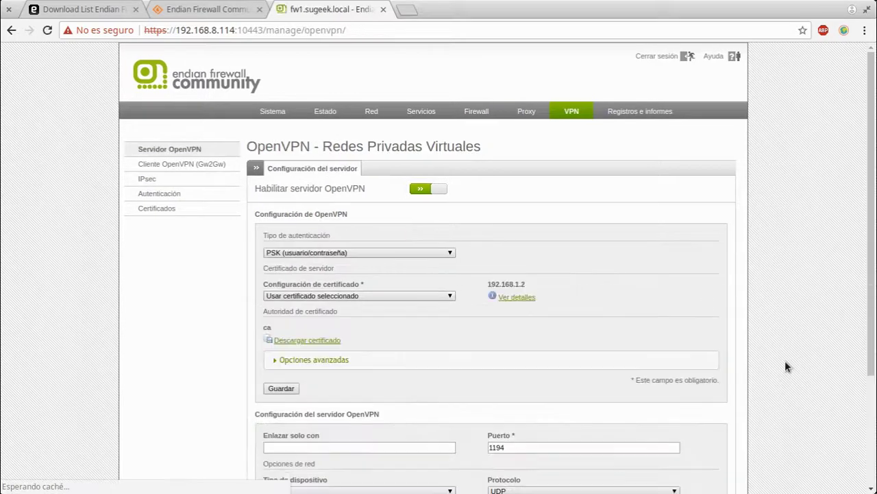
Set OpenVPN authentication to 'Certificado X.509 y PSK (dos factores)' and view the certificate details
left_click(313, 358)
scroll(460, 270, "down", 3)
left_click(346, 81)
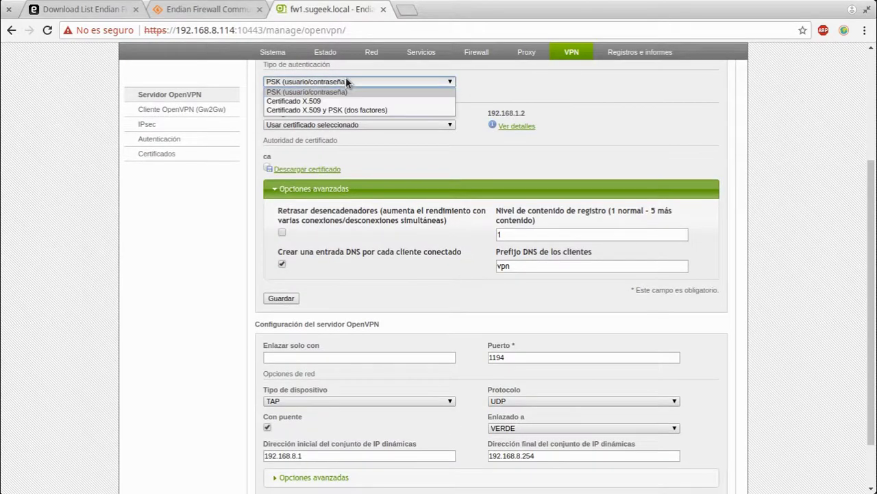
left_click(333, 110)
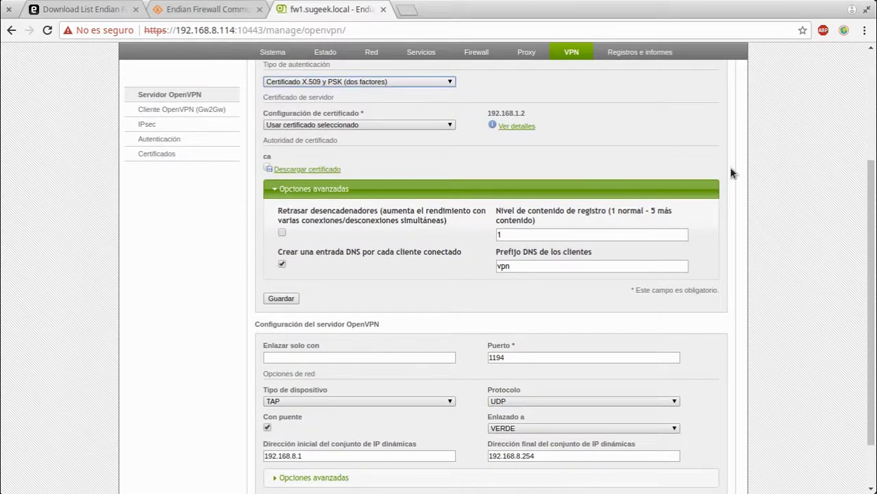
scroll(731, 167, "up", 1)
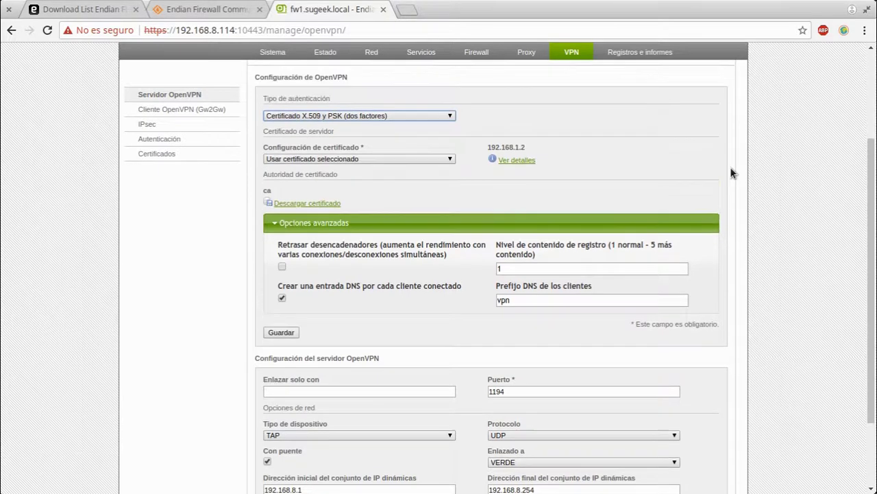
left_click(444, 161)
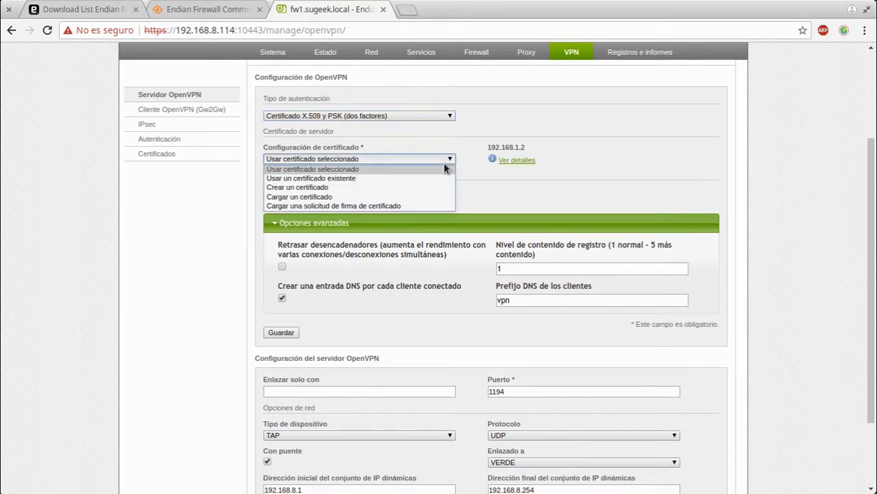
left_click(615, 172)
left_click(521, 159)
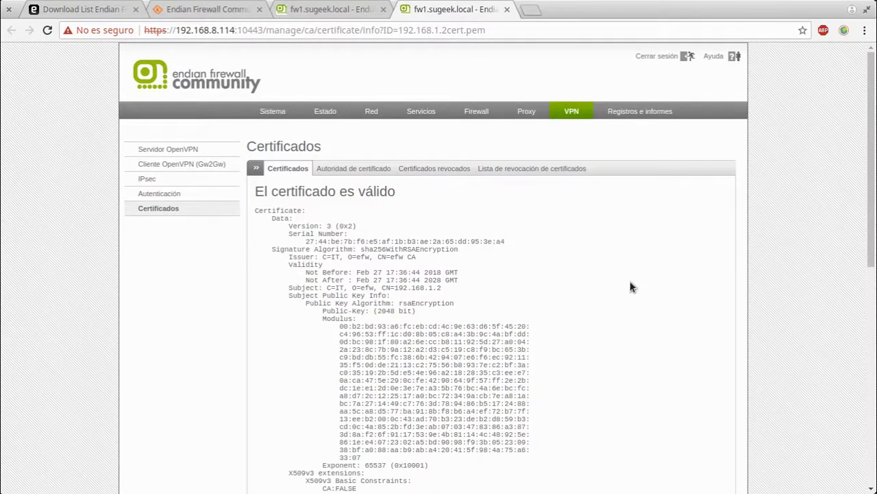
Scroll through the 192.168.1.2 certificate details, then close that tab
scroll(624, 284, "down", 6)
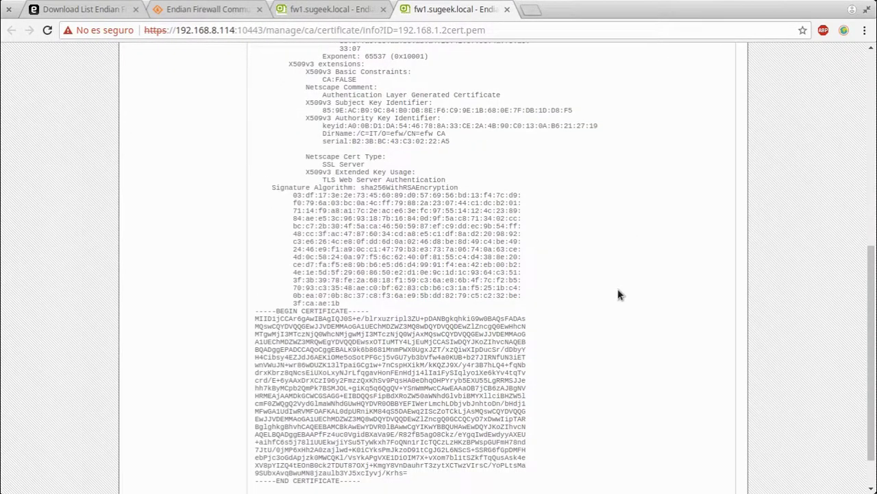
scroll(618, 293, "up", 7)
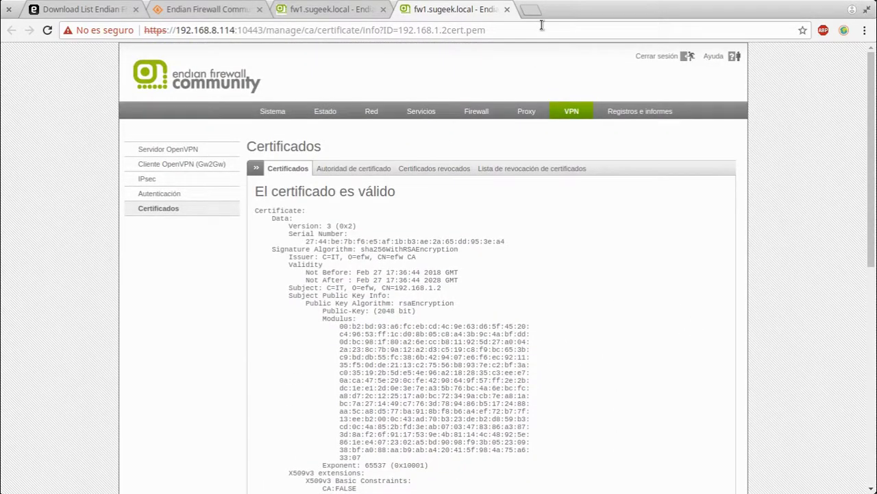
left_click(526, 9)
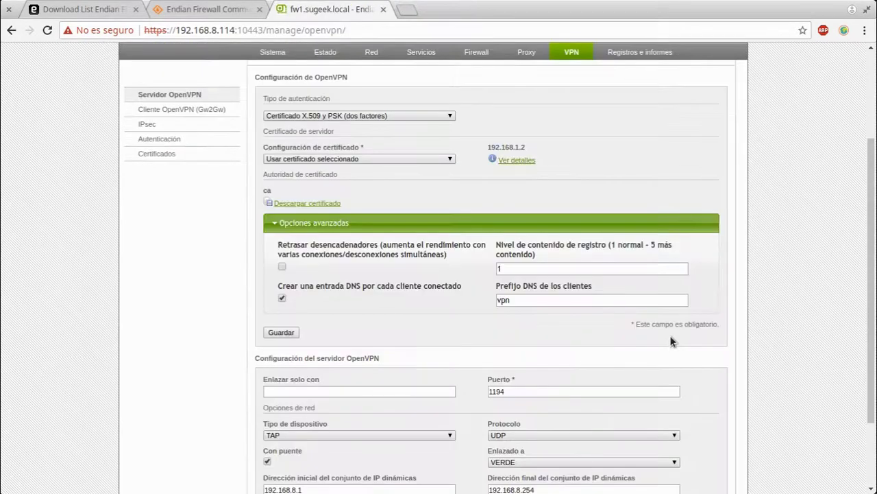
Confirm TAP device type, UDP protocol and VERDE bound zone, leaving each unchanged
left_click_drag(554, 298, 280, 266)
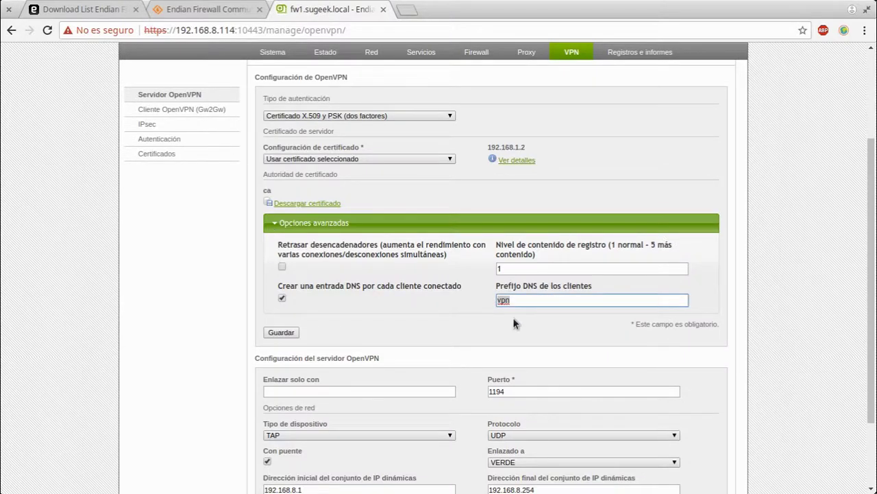
scroll(515, 323, "down", 3)
left_click(386, 339)
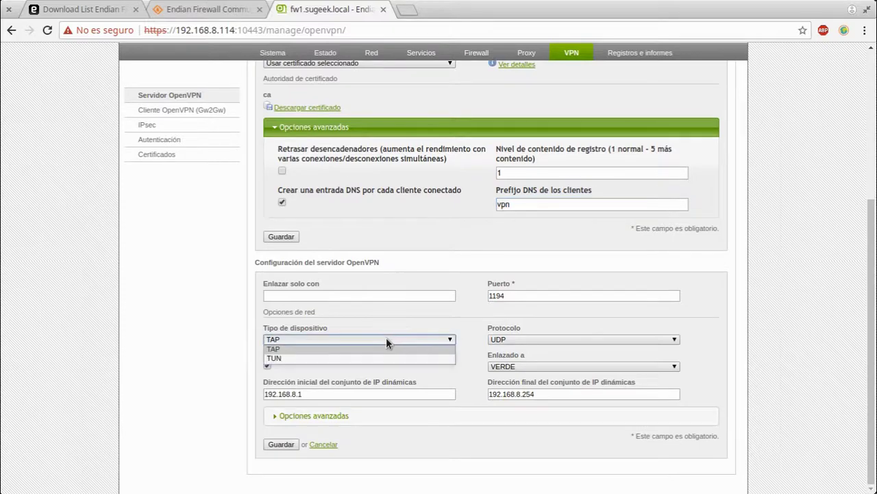
left_click(386, 339)
left_click(528, 339)
left_click(528, 340)
left_click(522, 367)
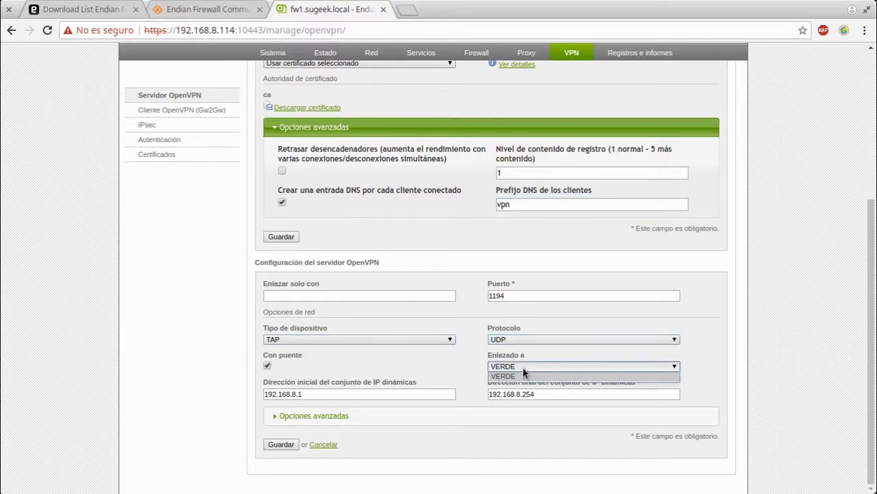
left_click(523, 375)
Expand the lower advanced options and list the server authentication type choices
left_click(508, 417)
scroll(535, 331, "down", 2)
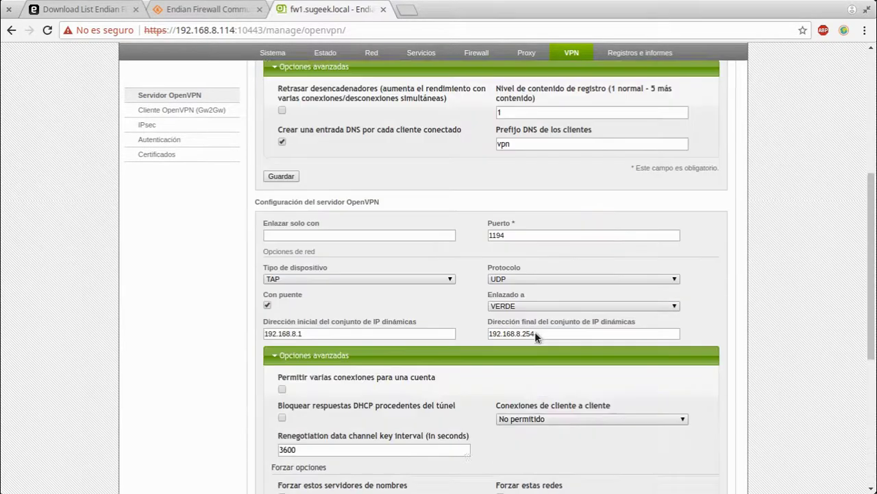
scroll(535, 333, "down", 4)
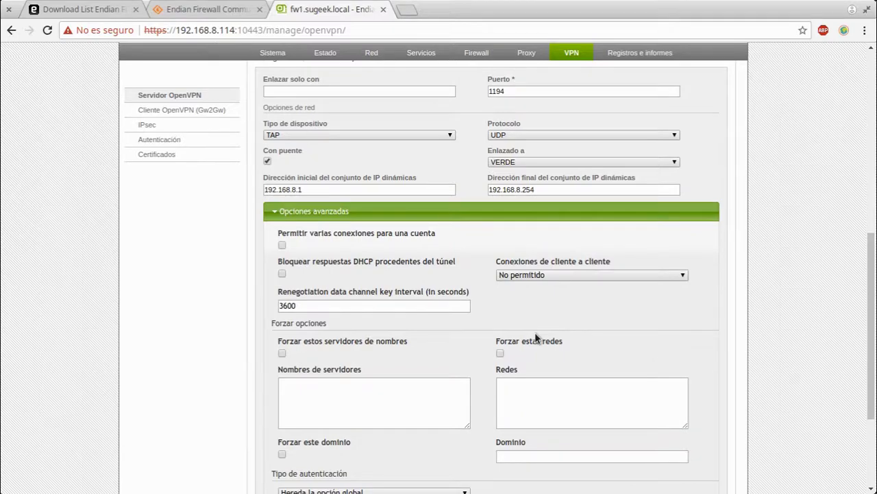
scroll(535, 332, "down", 4)
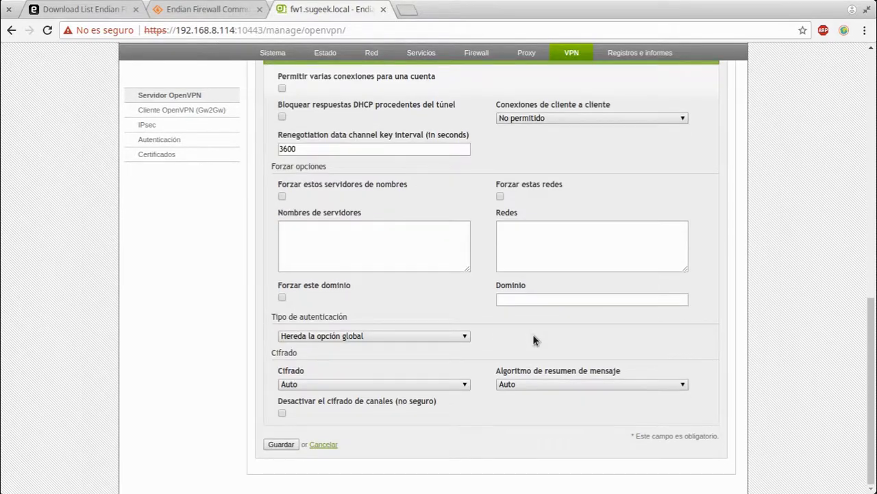
left_click(431, 337)
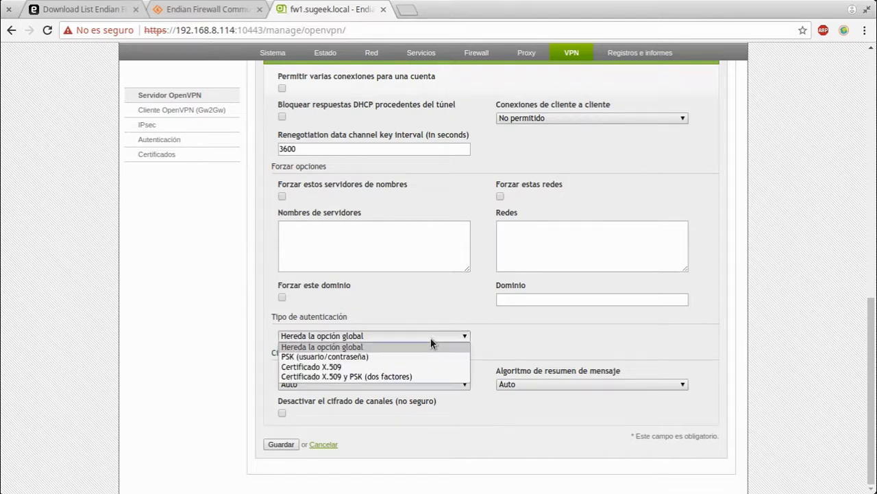
Set server authentication to 'Certificado X.509 y PSK (dos factores)' and scroll through the form
left_click(397, 377)
scroll(681, 329, "up", 5)
scroll(456, 327, "up", 5)
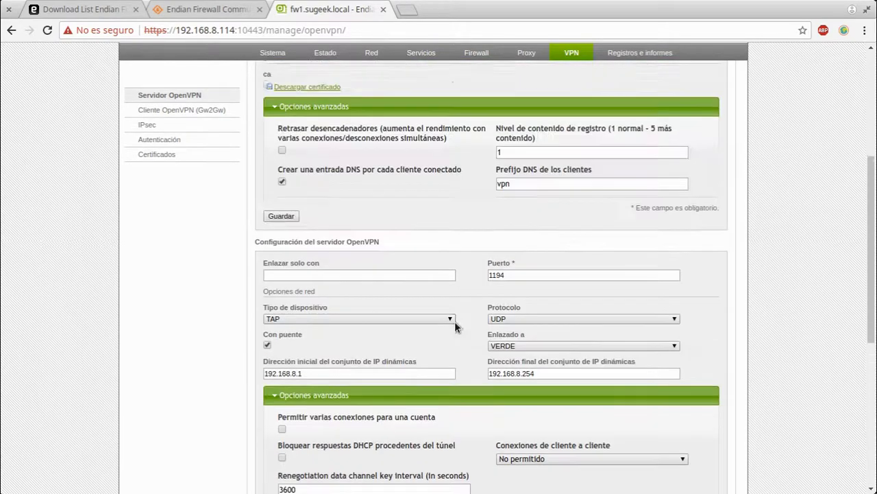
scroll(336, 244, "up", 5)
scroll(507, 355, "down", 12)
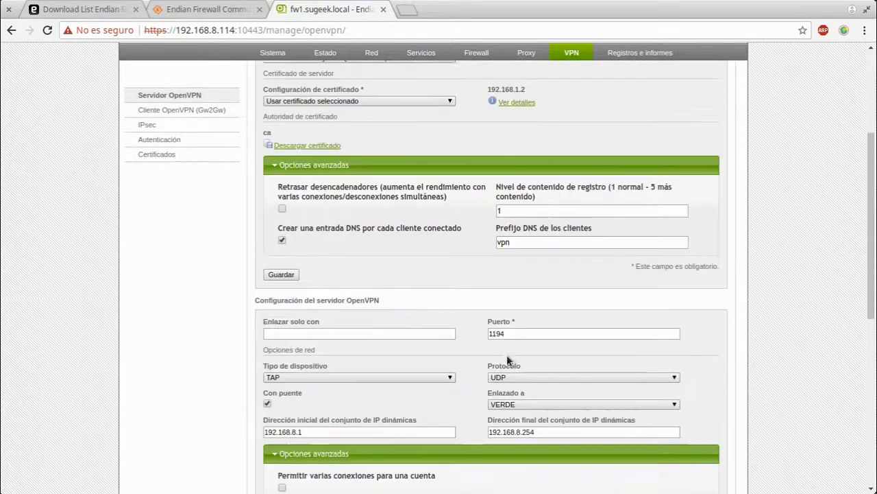
scroll(505, 355, "up", 5)
scroll(505, 355, "down", 5)
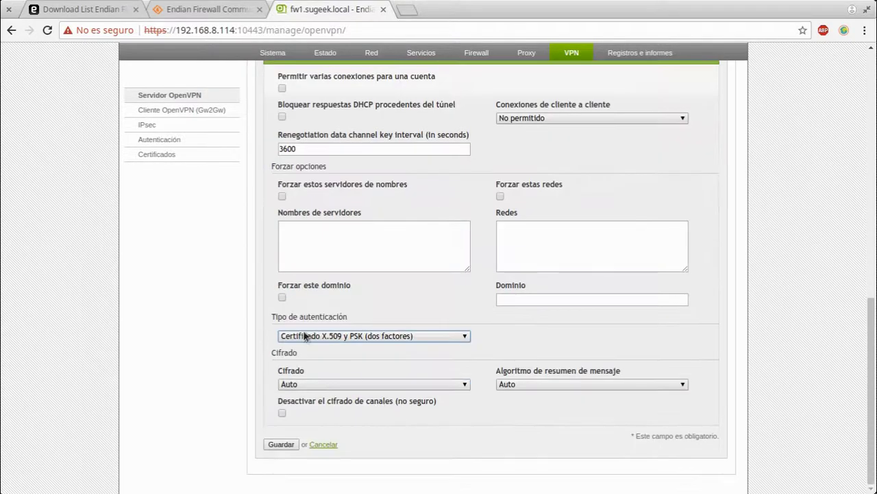
scroll(304, 315, "up", 8)
scroll(514, 348, "down", 7)
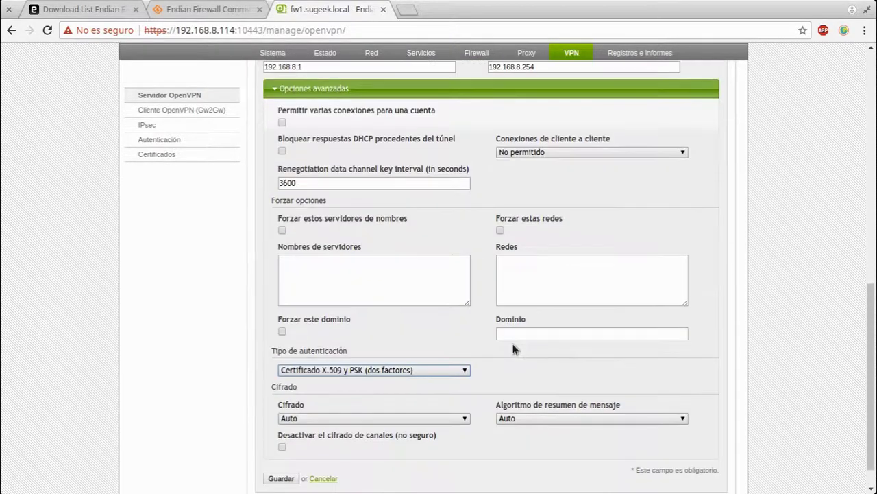
scroll(480, 358, "down", 1)
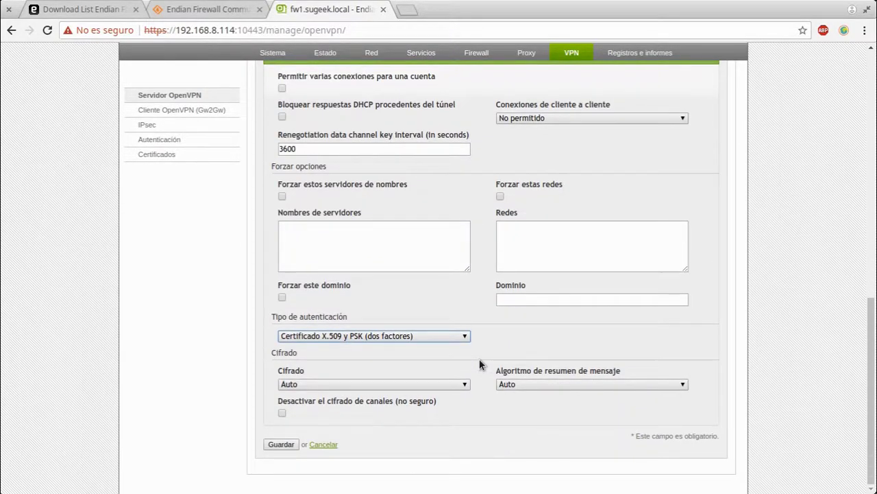
Browse the cipher list twice, leaving Cifrado on Auto
left_click(392, 384)
scroll(453, 238, "down", 10)
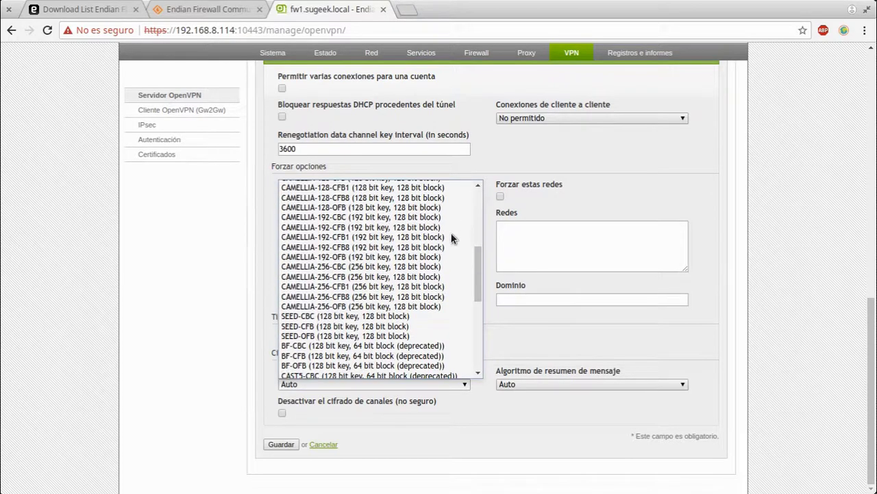
left_click(416, 410)
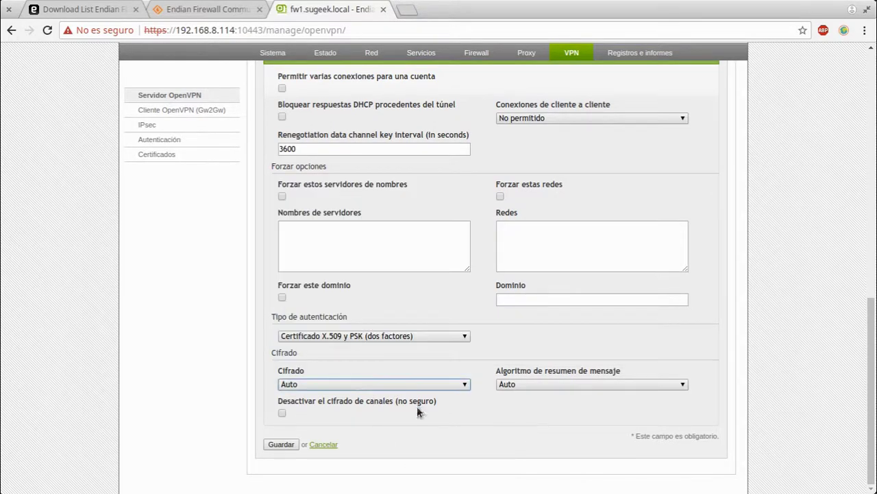
left_click(355, 384)
scroll(394, 295, "down", 8)
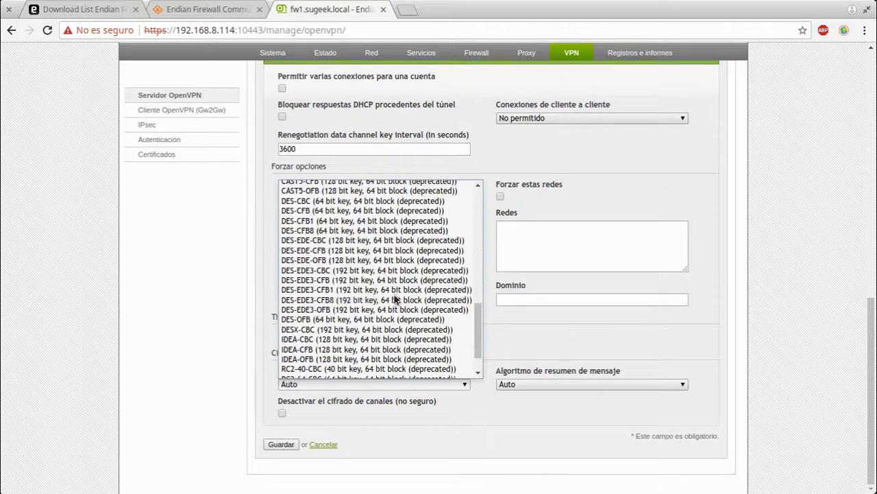
scroll(393, 306, "up", 10)
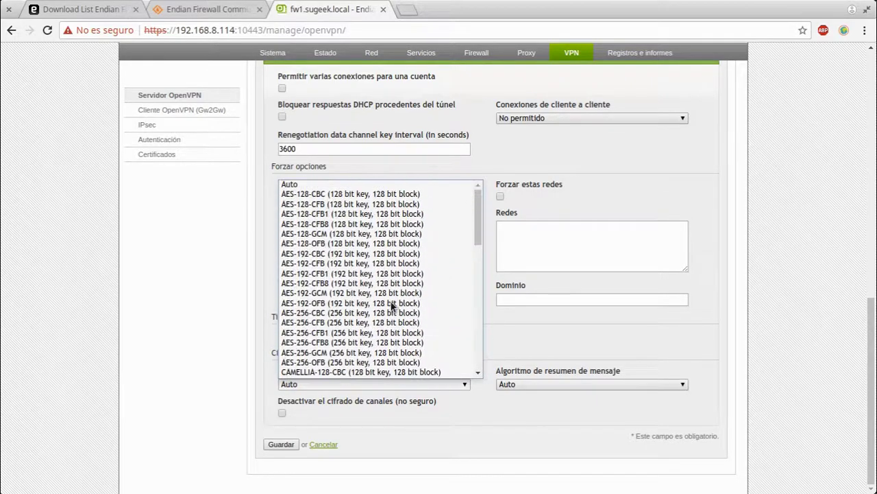
scroll(393, 306, "down", 10)
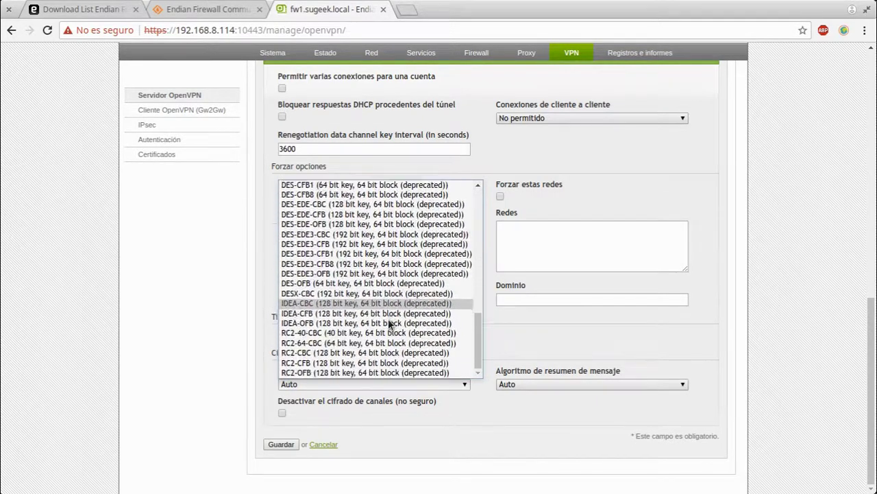
scroll(388, 326, "up", 10)
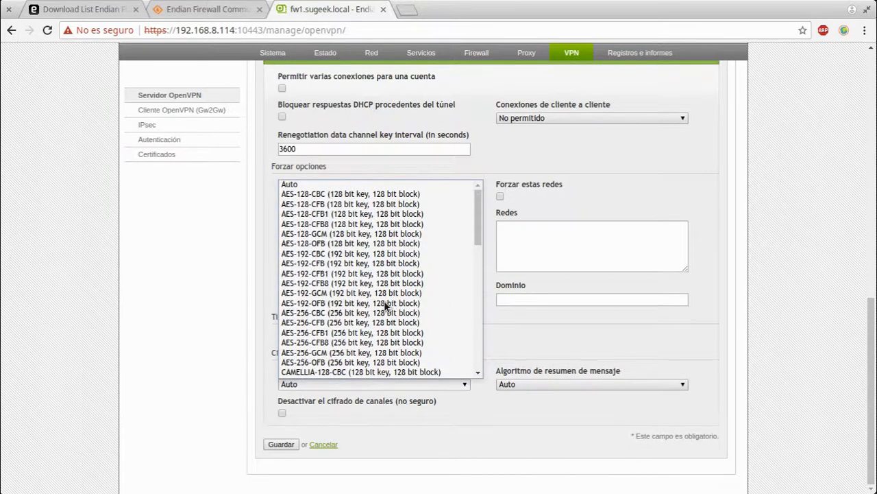
left_click(609, 351)
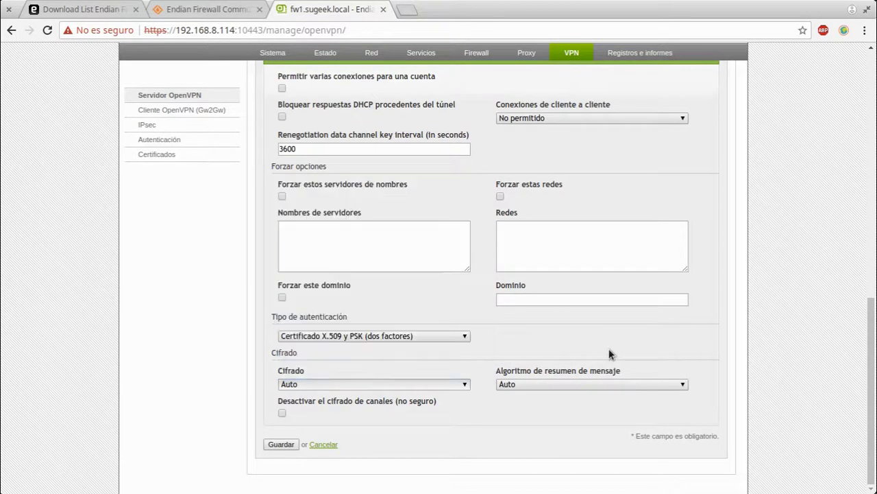
Leave the message digest on Auto and cancel the unsaved server changes
left_click(558, 385)
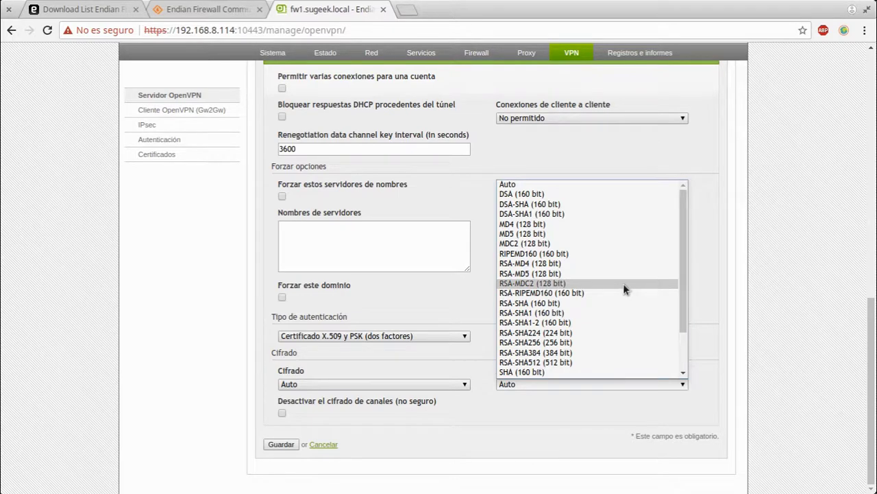
scroll(623, 284, "down", 2)
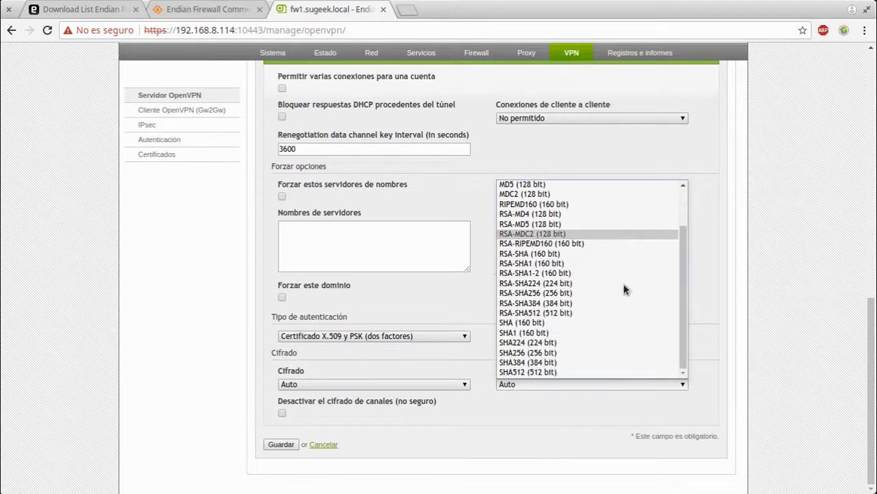
left_click(484, 422)
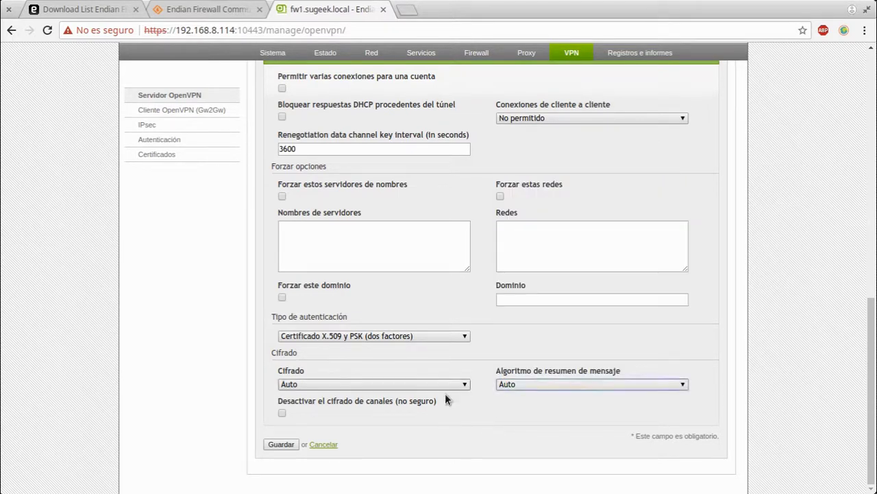
left_click(323, 444)
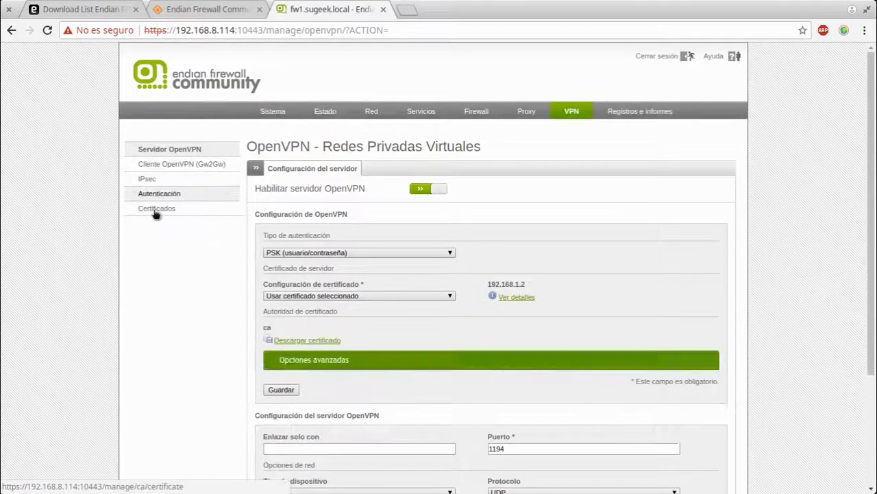
Go to Certificados, view the Autoridad de certificado list with the efw CA, then Certificados revocados
left_click(155, 213)
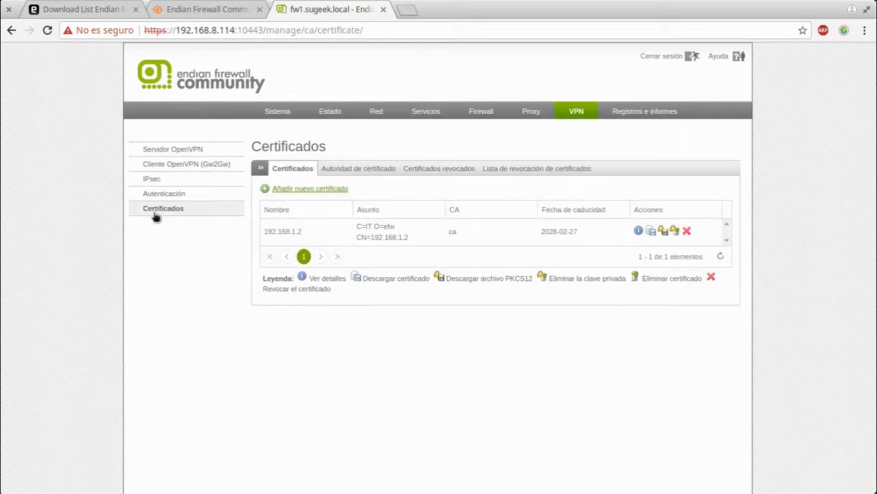
left_click(368, 168)
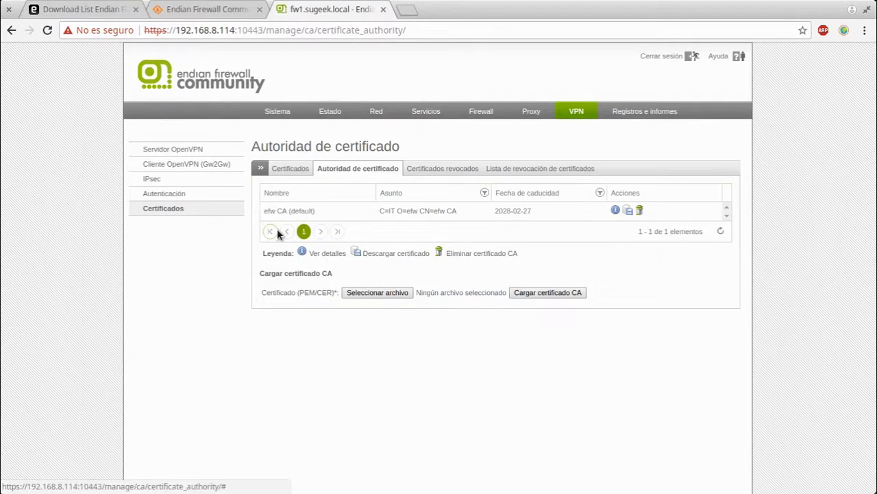
left_click_drag(255, 294, 338, 297)
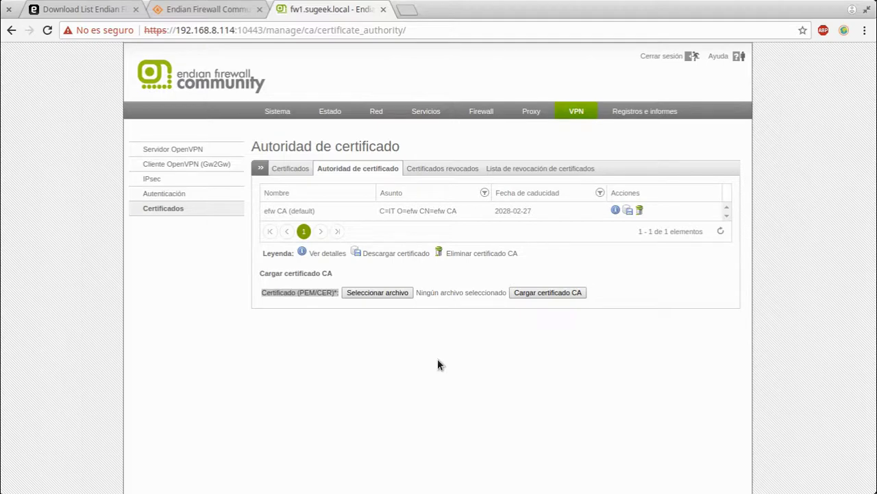
left_click(473, 171)
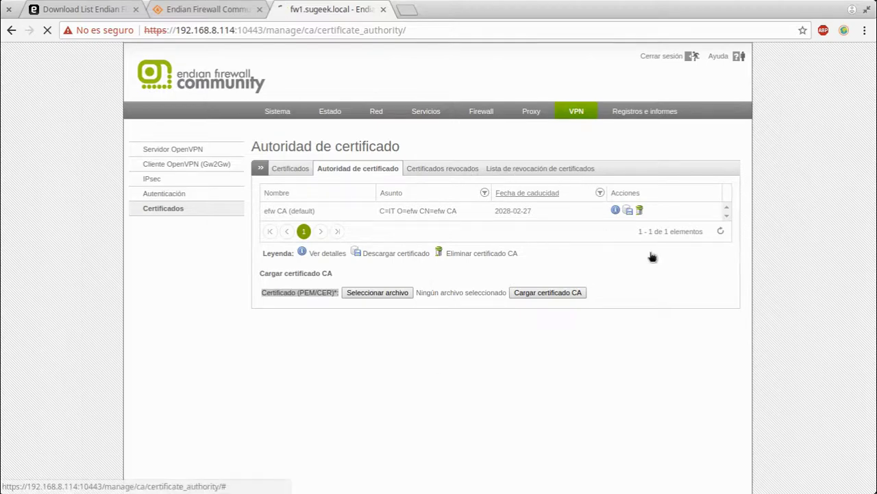